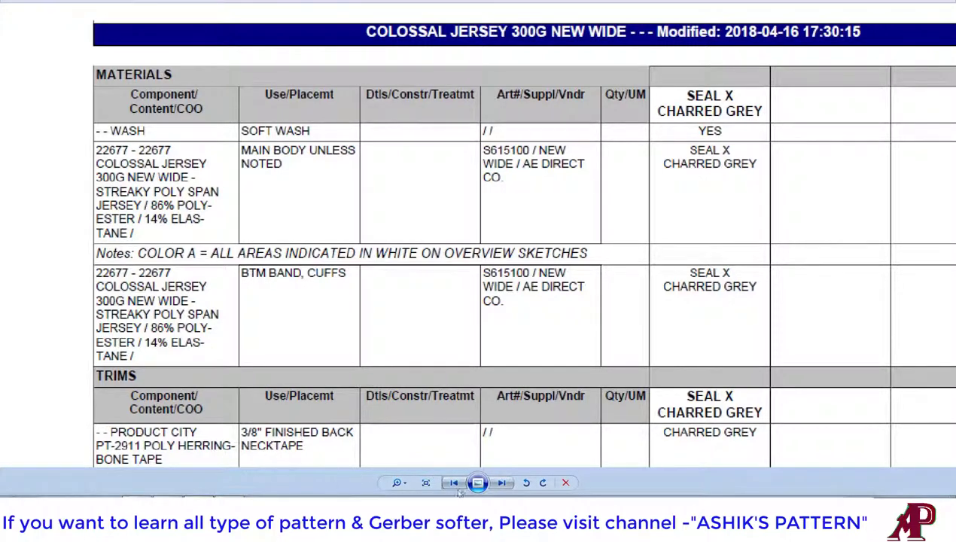
Step back through the back-view and front-view hoodie sketches and zoom into the front one
{"action": "left_click", "coordinate": [454, 483]}
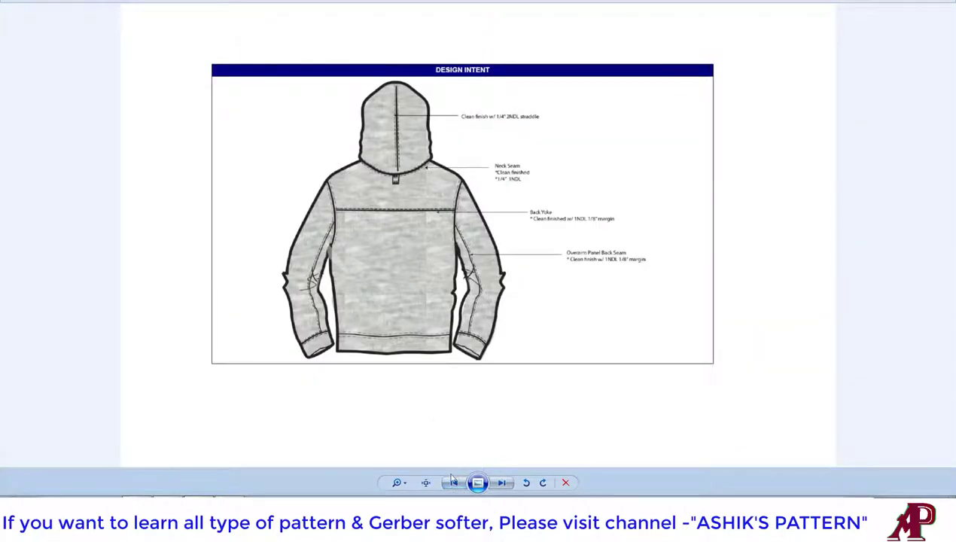
{"action": "left_click", "coordinate": [453, 483]}
{"action": "scroll", "coordinate": [434, 184], "scroll_direction": "up", "scroll_amount": 1}
{"action": "scroll", "coordinate": [433, 159], "scroll_direction": "up", "scroll_amount": 1}
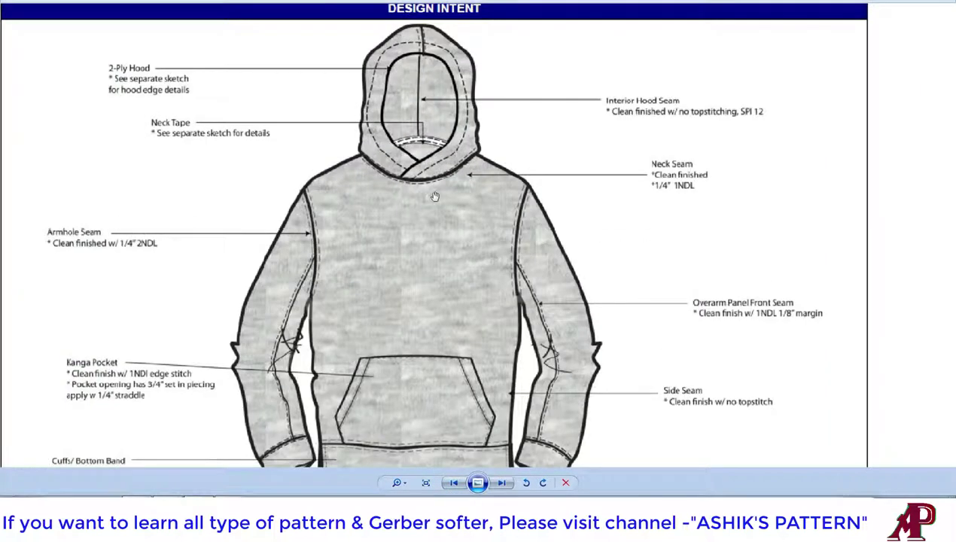
{"action": "scroll", "coordinate": [399, 214], "scroll_direction": "up", "scroll_amount": 2}
{"action": "scroll", "coordinate": [399, 214], "scroll_direction": "up", "scroll_amount": 1}
Zoom in and out on the front sketch and recentre the hoodie in view
{"action": "scroll", "coordinate": [380, 250], "scroll_direction": "down", "scroll_amount": 1}
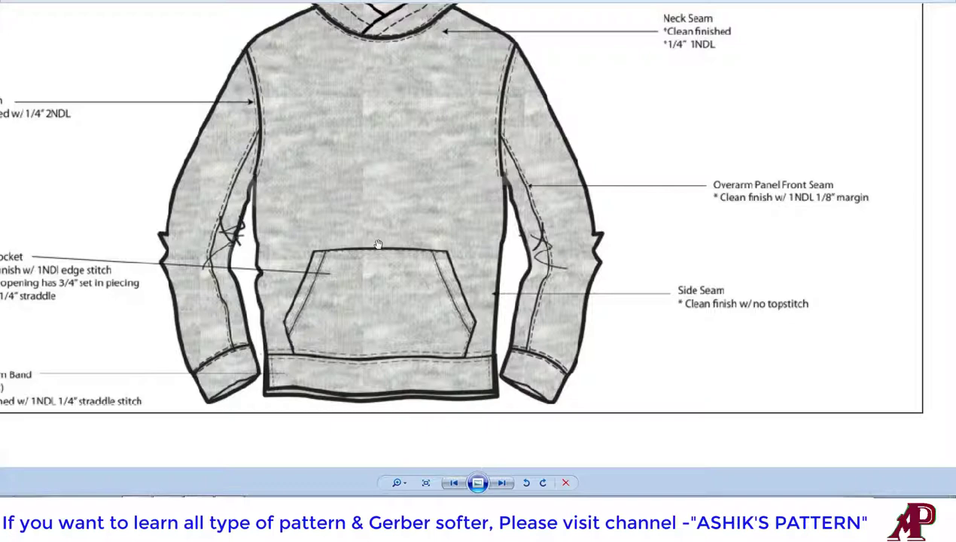
{"action": "scroll", "coordinate": [376, 190], "scroll_direction": "down", "scroll_amount": 1}
{"action": "scroll", "coordinate": [413, 239], "scroll_direction": "down", "scroll_amount": 1}
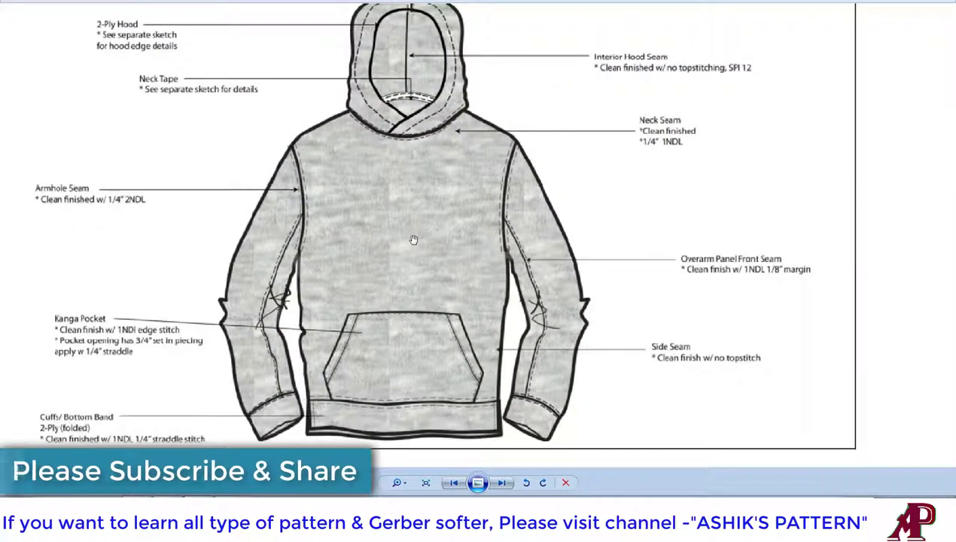
{"action": "scroll", "coordinate": [414, 239], "scroll_direction": "down", "scroll_amount": 1}
{"action": "scroll", "coordinate": [427, 243], "scroll_direction": "down", "scroll_amount": 1}
{"action": "scroll", "coordinate": [430, 238], "scroll_direction": "down", "scroll_amount": 1}
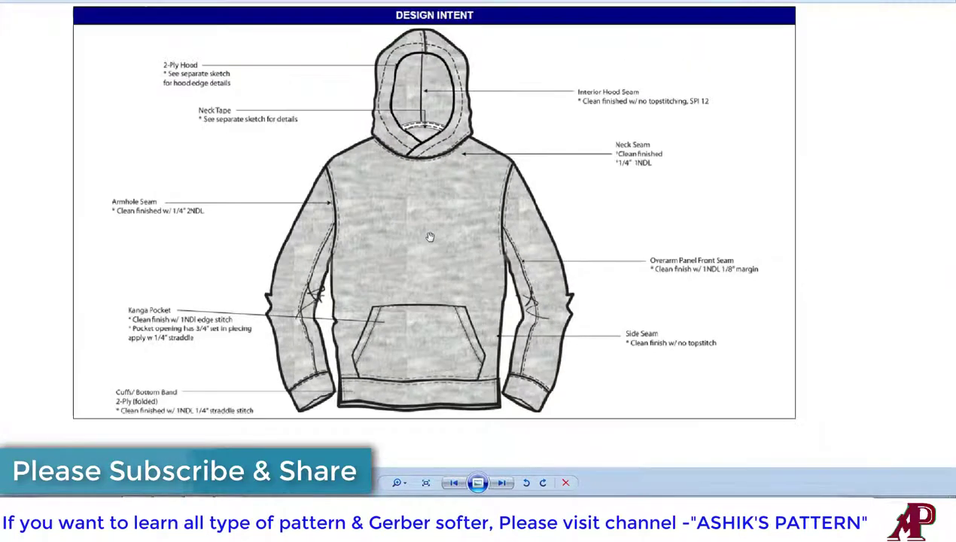
{"action": "scroll", "coordinate": [430, 237], "scroll_direction": "up", "scroll_amount": 1}
{"action": "scroll", "coordinate": [431, 237], "scroll_direction": "up", "scroll_amount": 1}
{"action": "scroll", "coordinate": [432, 235], "scroll_direction": "up", "scroll_amount": 1}
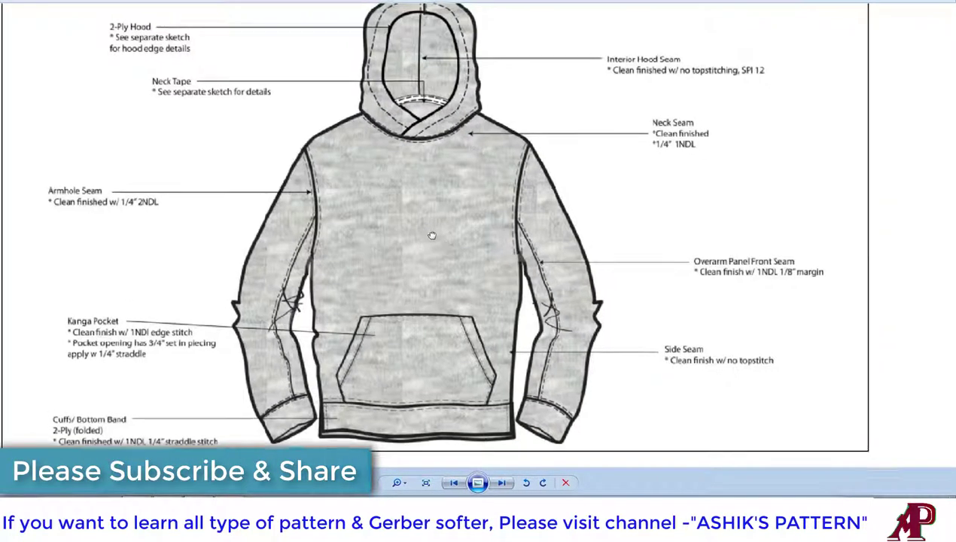
{"action": "left_click_drag", "start_coordinate": [432, 235], "coordinate": [448, 252]}
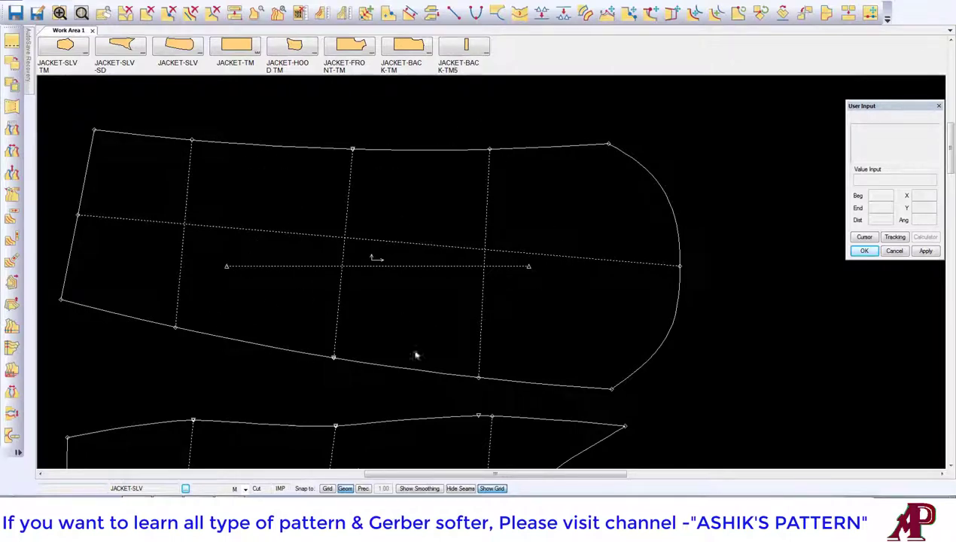
Shift the sleeve piece right and measure along its edge with Measure Line
{"action": "left_click_drag", "start_coordinate": [343, 192], "coordinate": [364, 189]}
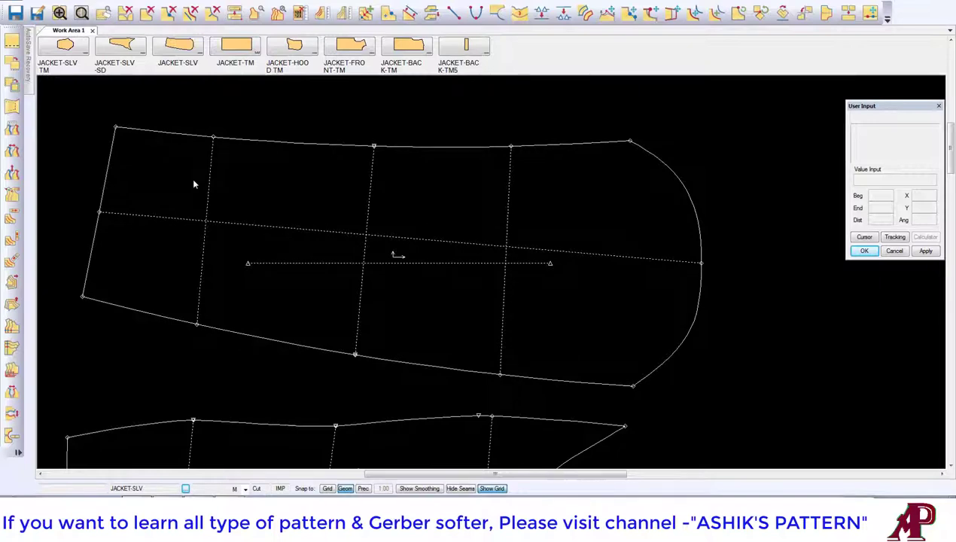
{"action": "left_click_drag", "start_coordinate": [213, 179], "coordinate": [217, 178]}
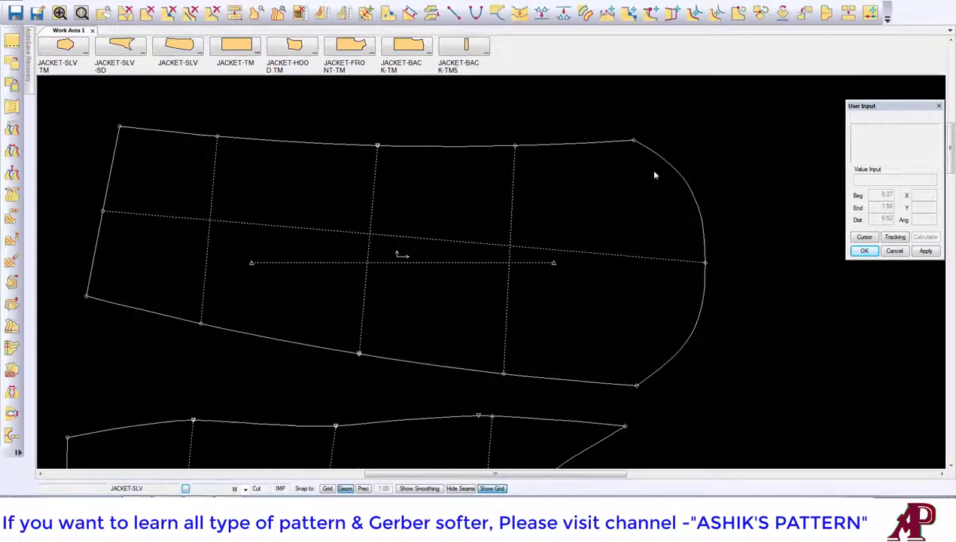
{"action": "scroll", "coordinate": [584, 183], "scroll_direction": "down", "scroll_amount": 3}
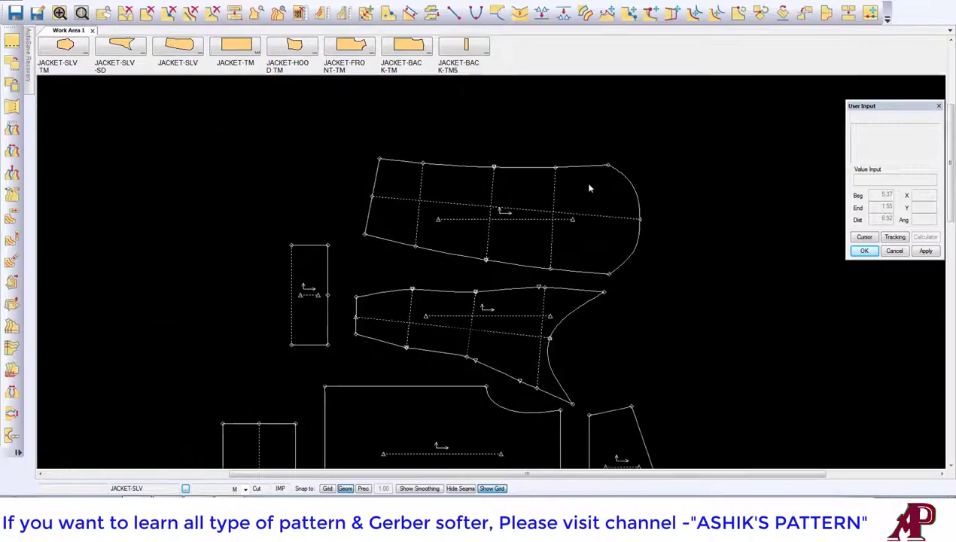
Measure the side sleeve piece's armhole curve and read its Dist value
{"action": "left_click", "coordinate": [576, 300]}
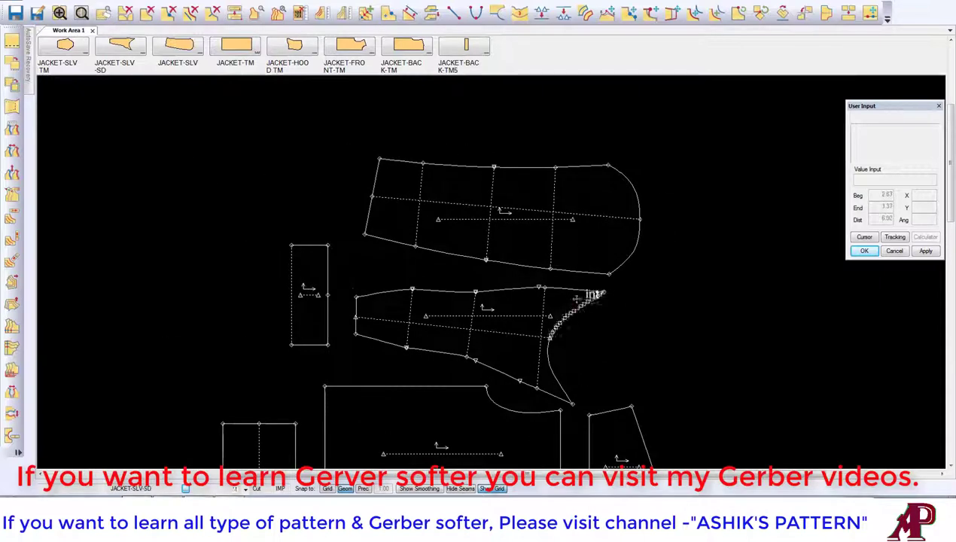
{"action": "left_click", "coordinate": [581, 295]}
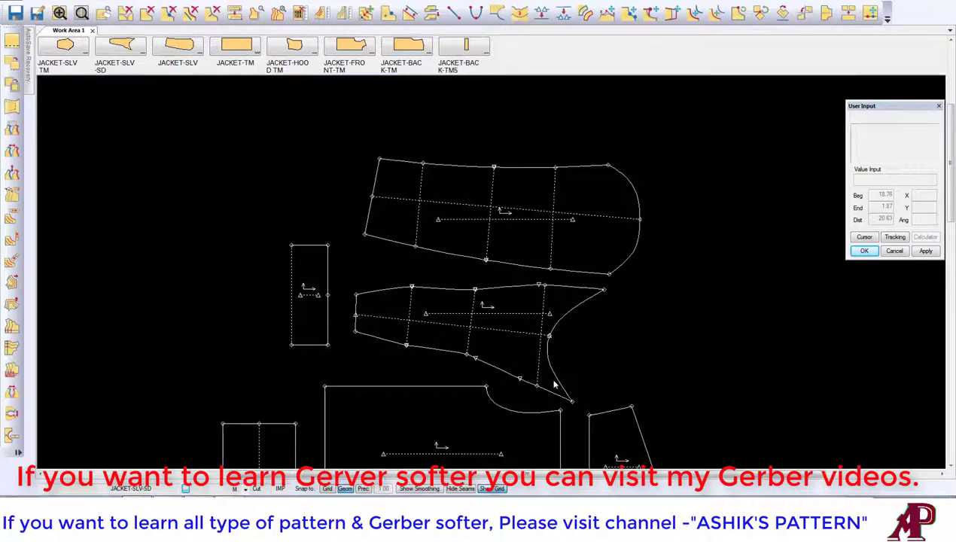
{"action": "scroll", "coordinate": [552, 391], "scroll_direction": "up", "scroll_amount": 2}
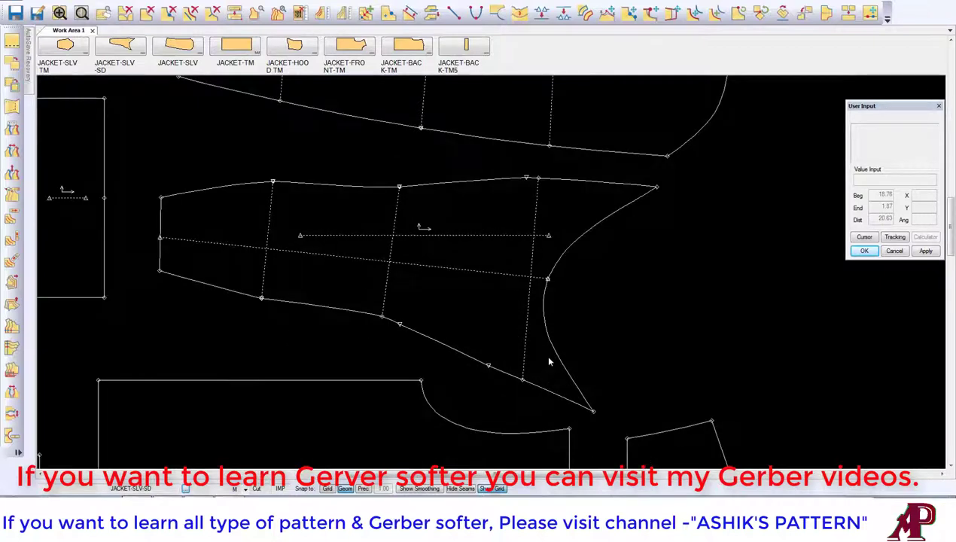
{"action": "scroll", "coordinate": [553, 368], "scroll_direction": "down", "scroll_amount": 2}
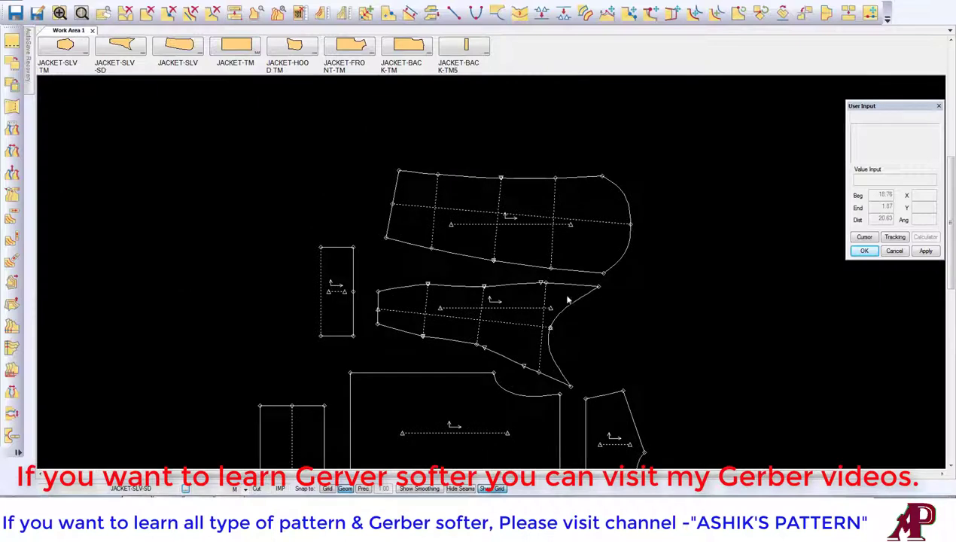
{"action": "scroll", "coordinate": [570, 250], "scroll_direction": "down", "scroll_amount": 1}
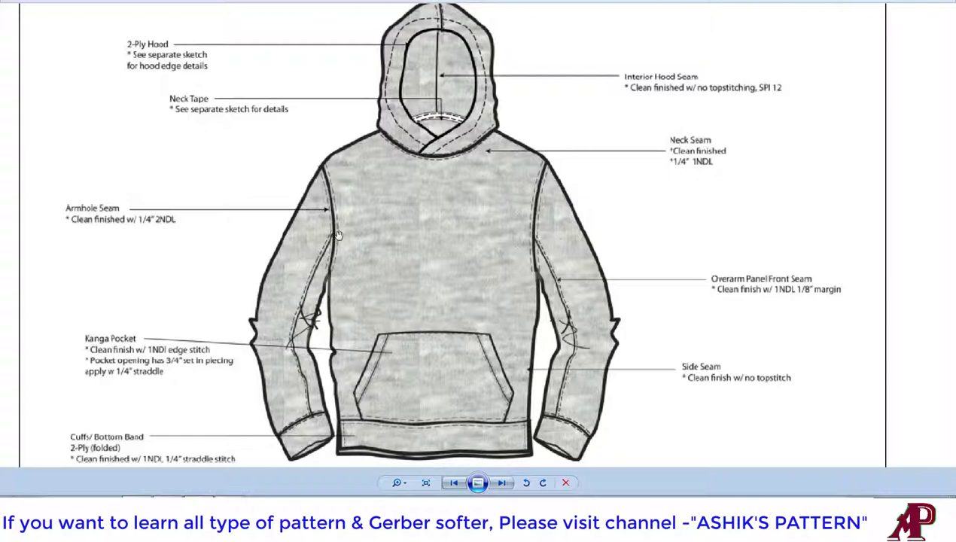
Zoom into the front sketch, pan over the upper body, hood and neck seams, then zoom out
{"action": "scroll", "coordinate": [331, 253], "scroll_direction": "down", "scroll_amount": 2}
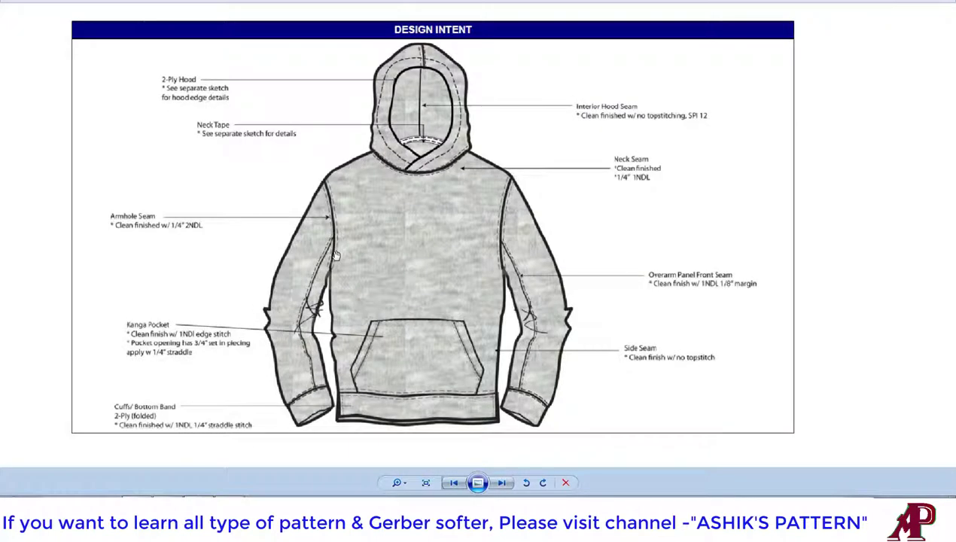
{"action": "scroll", "coordinate": [335, 253], "scroll_direction": "up", "scroll_amount": 3}
{"action": "scroll", "coordinate": [337, 254], "scroll_direction": "up", "scroll_amount": 2}
{"action": "left_click_drag", "start_coordinate": [388, 213], "coordinate": [353, 195]}
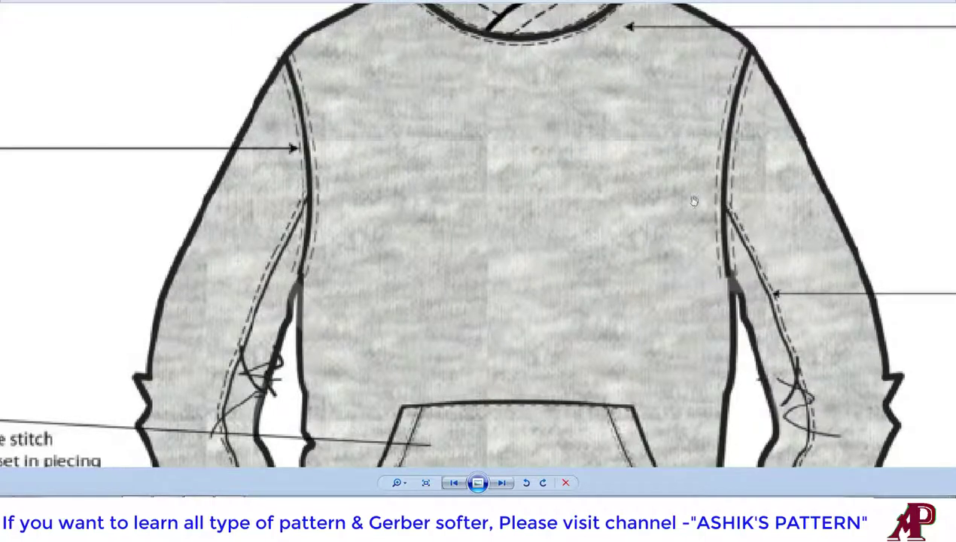
{"action": "left_click_drag", "start_coordinate": [693, 203], "coordinate": [666, 282]}
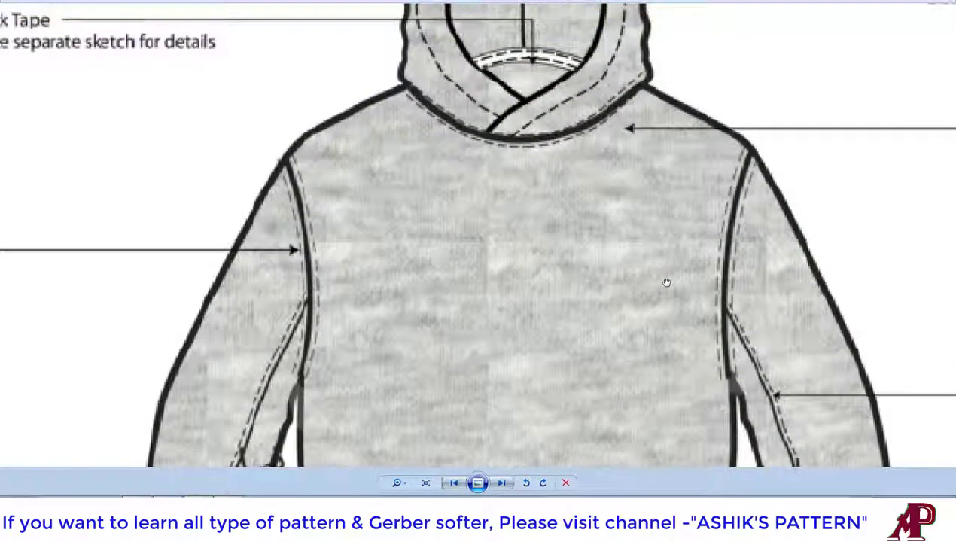
{"action": "left_click_drag", "start_coordinate": [669, 332], "coordinate": [664, 303]}
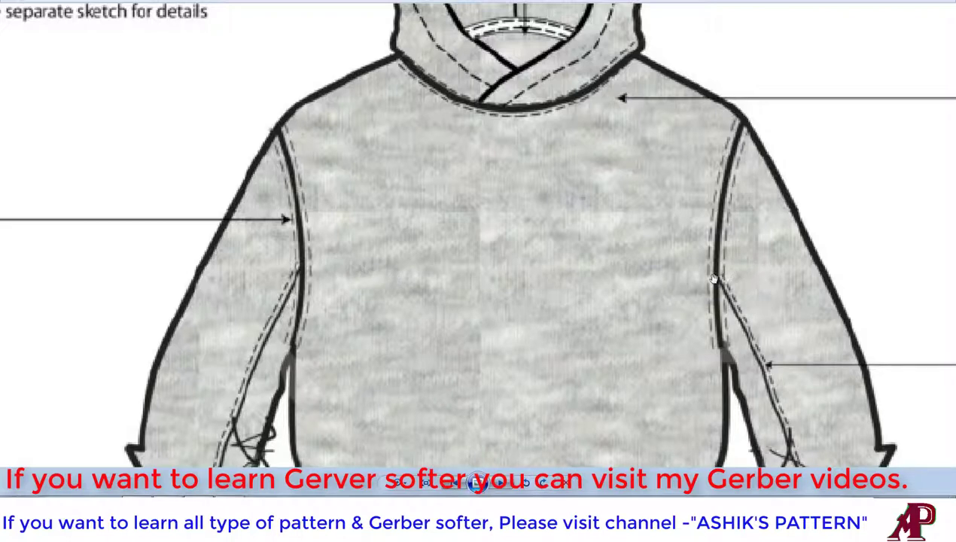
{"action": "scroll", "coordinate": [595, 345], "scroll_direction": "down", "scroll_amount": 2}
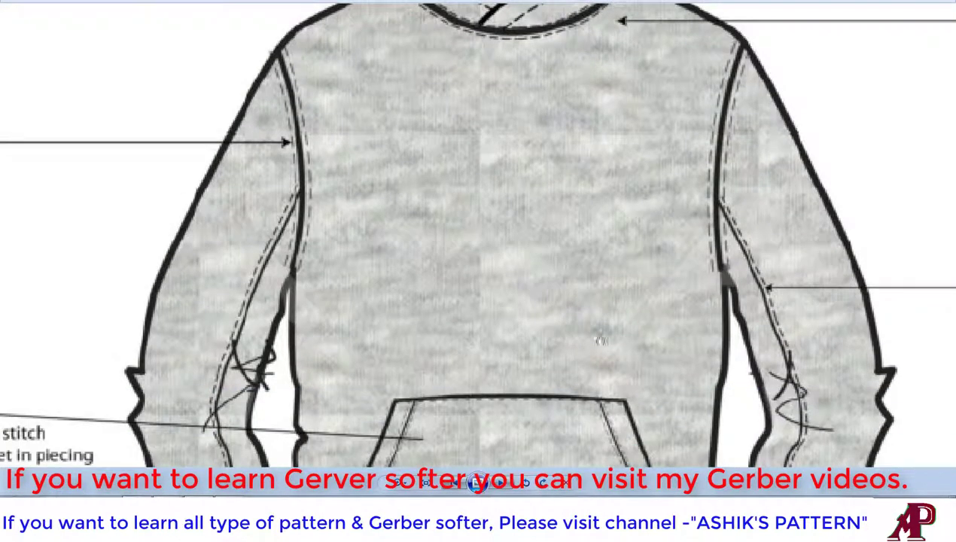
{"action": "scroll", "coordinate": [575, 271], "scroll_direction": "down", "scroll_amount": 1}
{"action": "scroll", "coordinate": [566, 263], "scroll_direction": "down", "scroll_amount": 1}
{"action": "scroll", "coordinate": [557, 301], "scroll_direction": "down", "scroll_amount": 1}
{"action": "scroll", "coordinate": [538, 305], "scroll_direction": "down", "scroll_amount": 1}
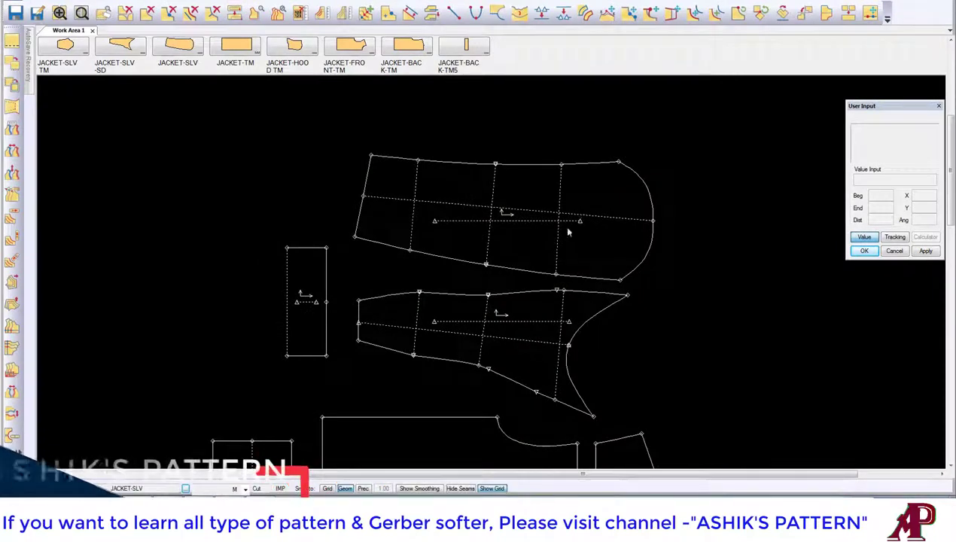
Measure the side sleeve line's graded length: 6.00 in every size XS–XXXL
{"action": "scroll", "coordinate": [523, 191], "scroll_direction": "down", "scroll_amount": 1}
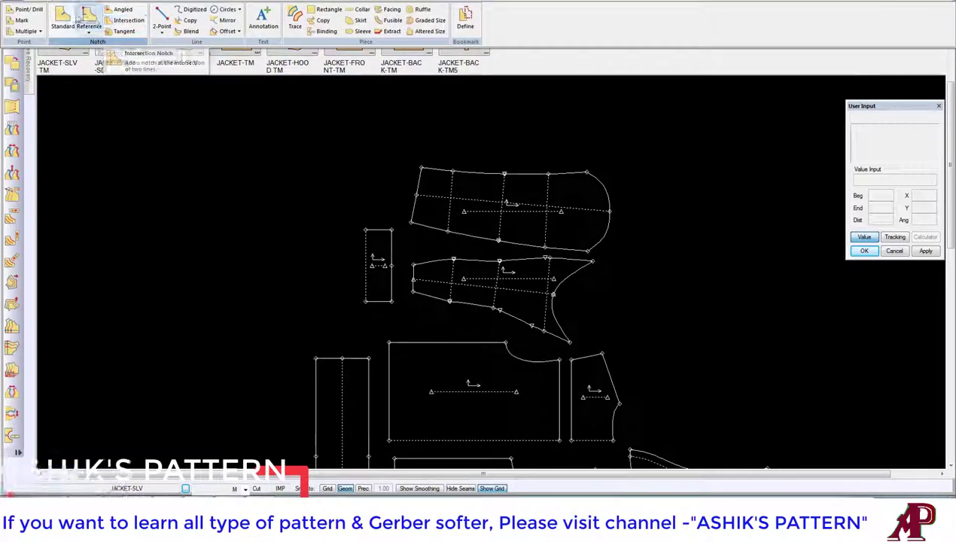
{"action": "left_click", "coordinate": [79, 19]}
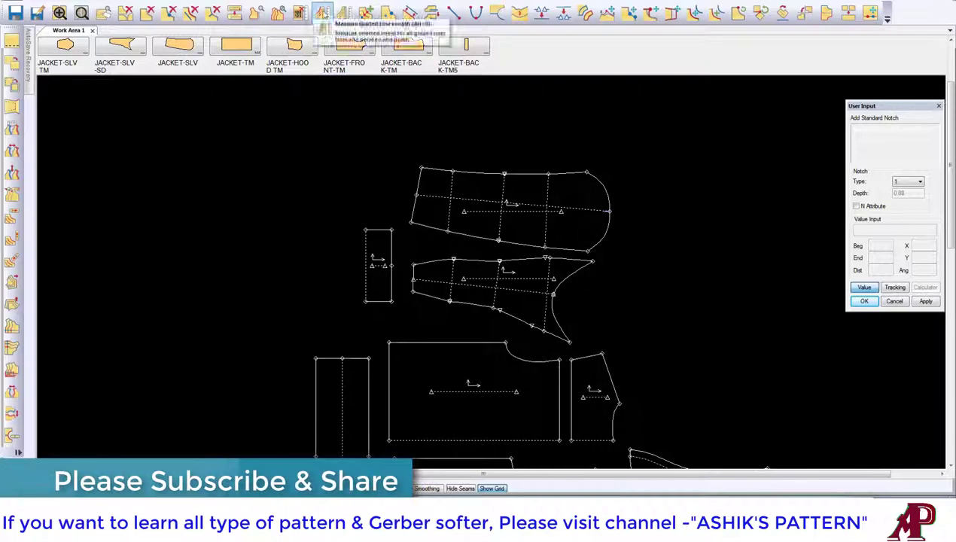
{"action": "left_click", "coordinate": [322, 14]}
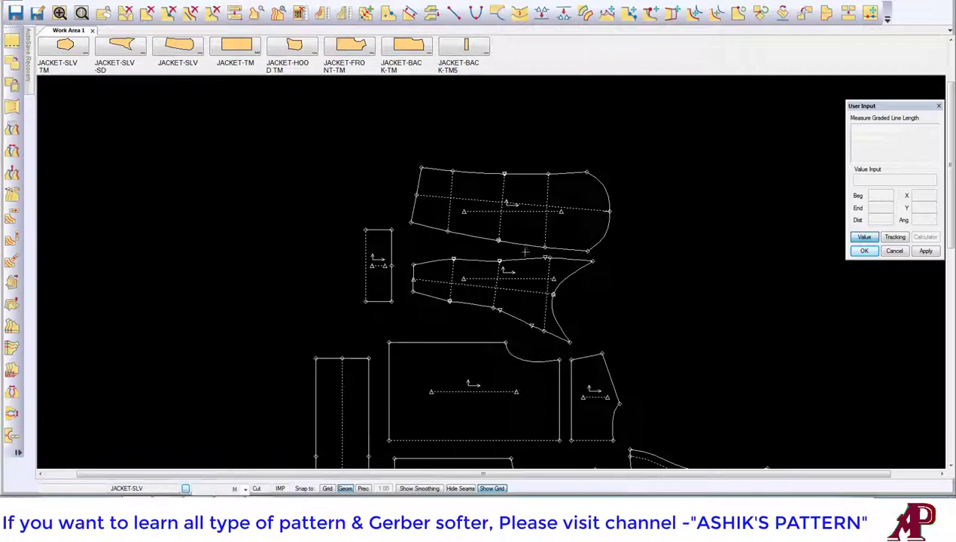
{"action": "left_click", "coordinate": [572, 273]}
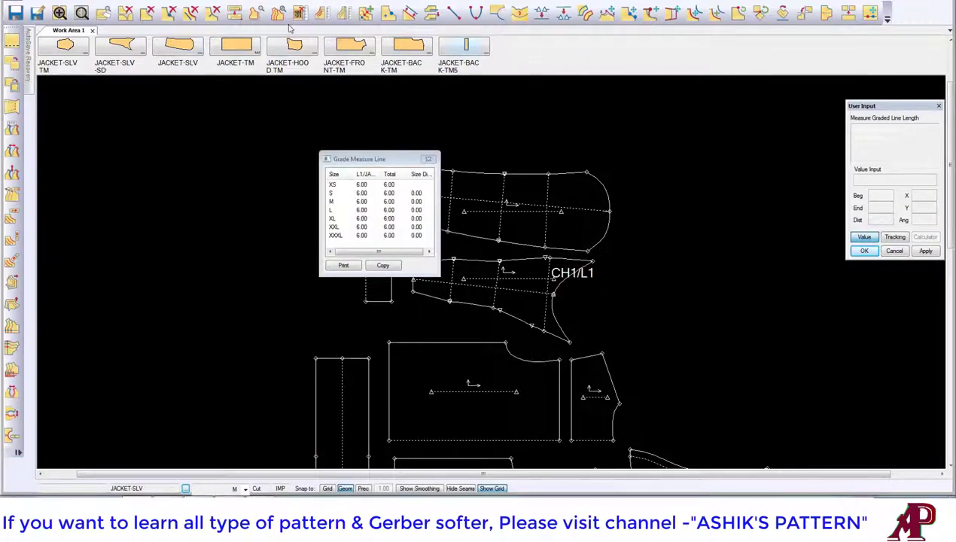
Add a standard notch on the back piece's neck curve
{"action": "left_click", "coordinate": [37, 9]}
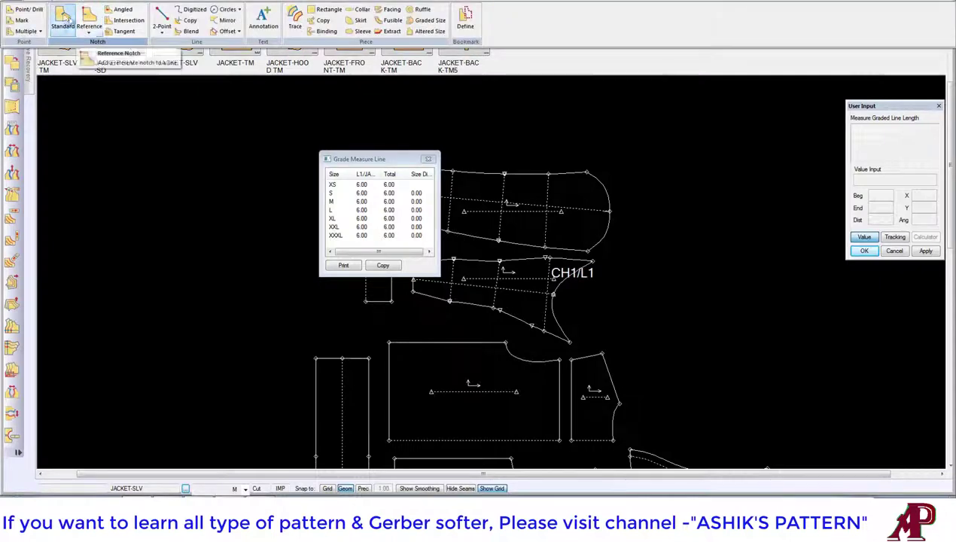
{"action": "left_click", "coordinate": [64, 21]}
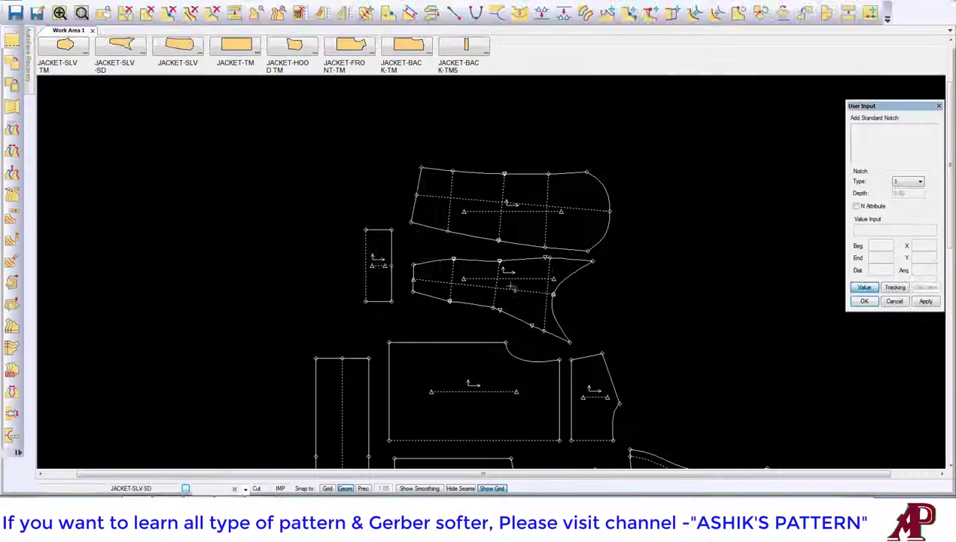
{"action": "left_click", "coordinate": [519, 352]}
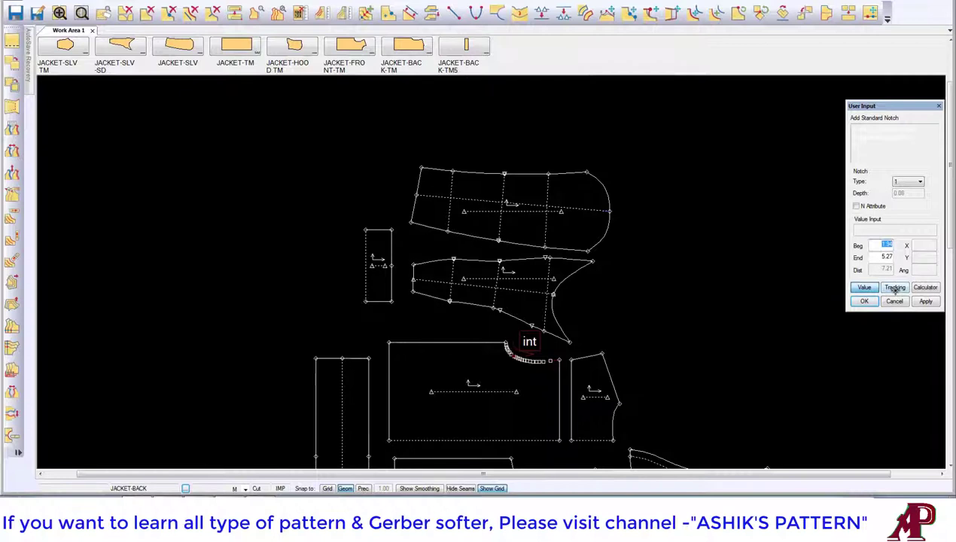
{"action": "key", "text": "Return"}
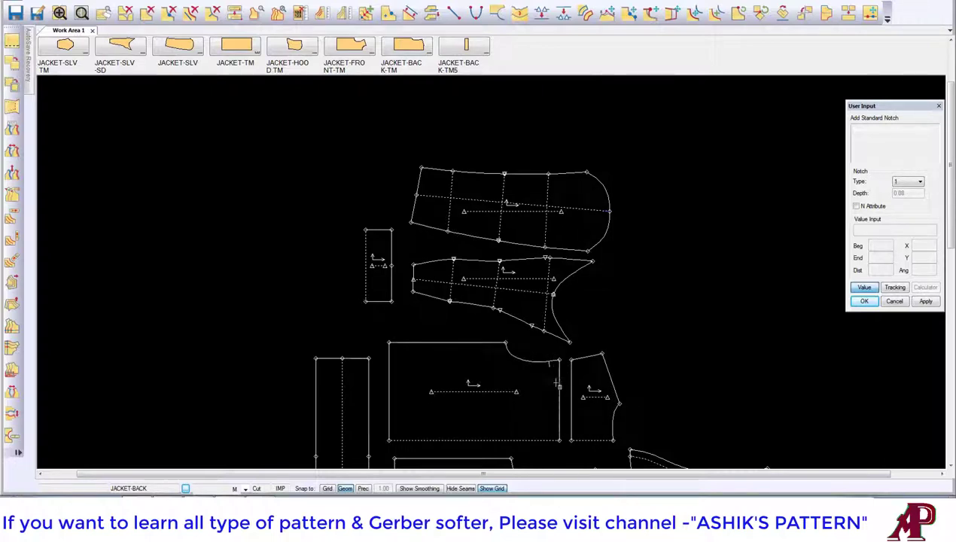
Measure the sleeve seam's graded length, 6.07 in every size, and close the results
{"action": "left_click", "coordinate": [321, 13]}
{"action": "left_click", "coordinate": [562, 329]}
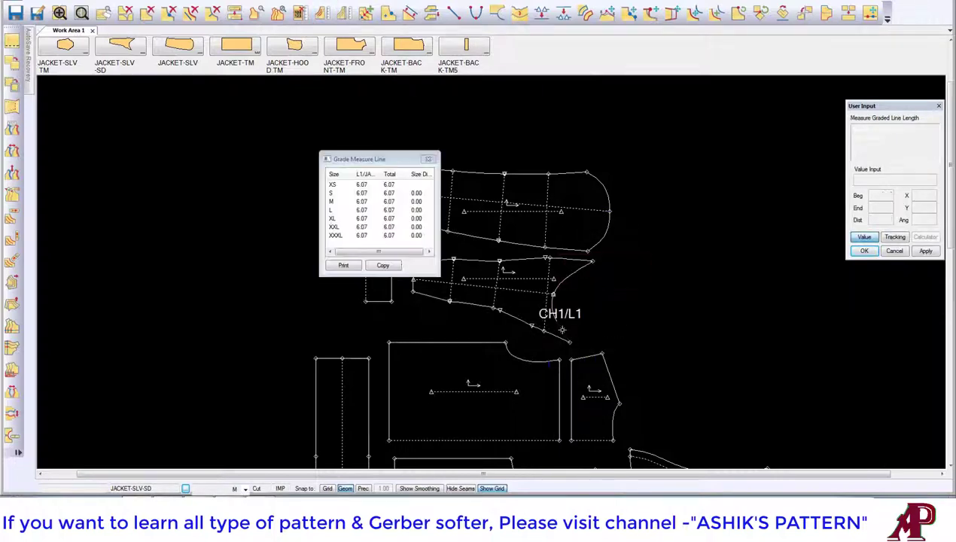
{"action": "scroll", "coordinate": [579, 218], "scroll_direction": "down", "scroll_amount": 2}
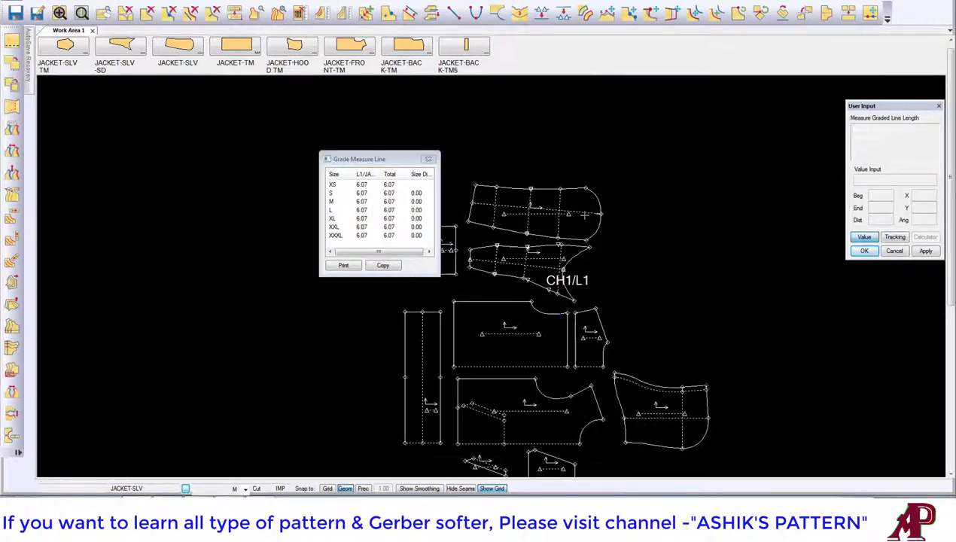
{"action": "key", "text": "Escape"}
{"action": "scroll", "coordinate": [537, 427], "scroll_direction": "up", "scroll_amount": 2}
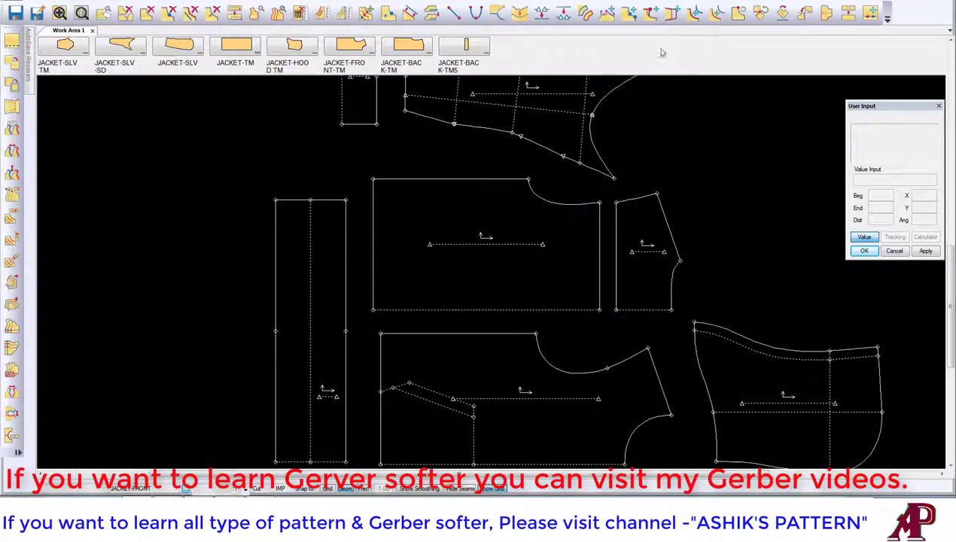
Add a standard notch on the front armhole curve and end the notch operation
{"action": "left_click", "coordinate": [36, 9]}
{"action": "left_click", "coordinate": [71, 35]}
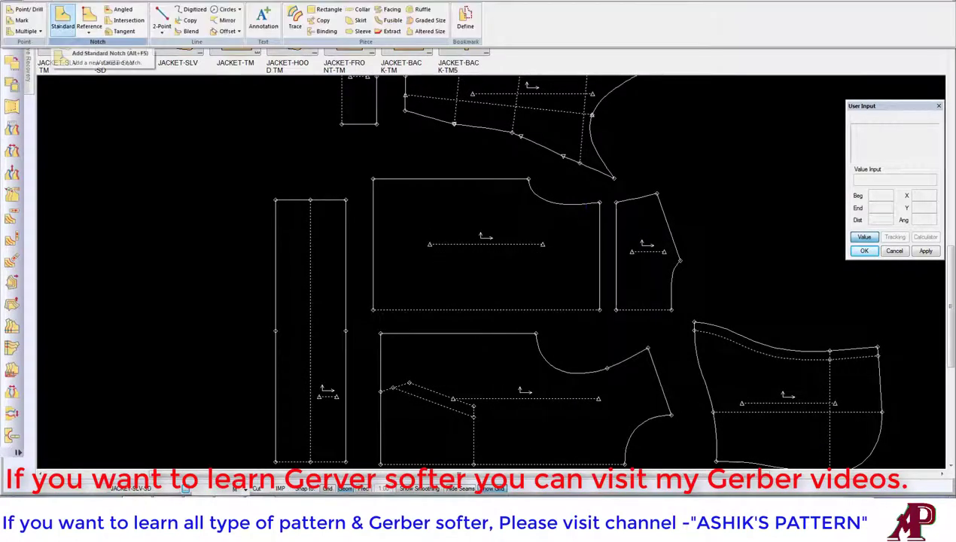
{"action": "left_click", "coordinate": [98, 60]}
{"action": "left_click", "coordinate": [539, 345]}
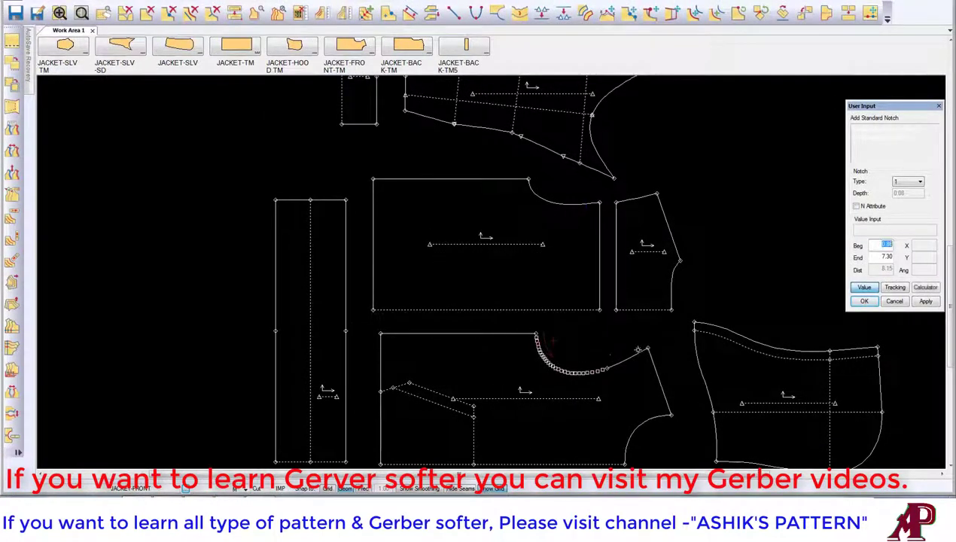
{"action": "left_click", "coordinate": [594, 373]}
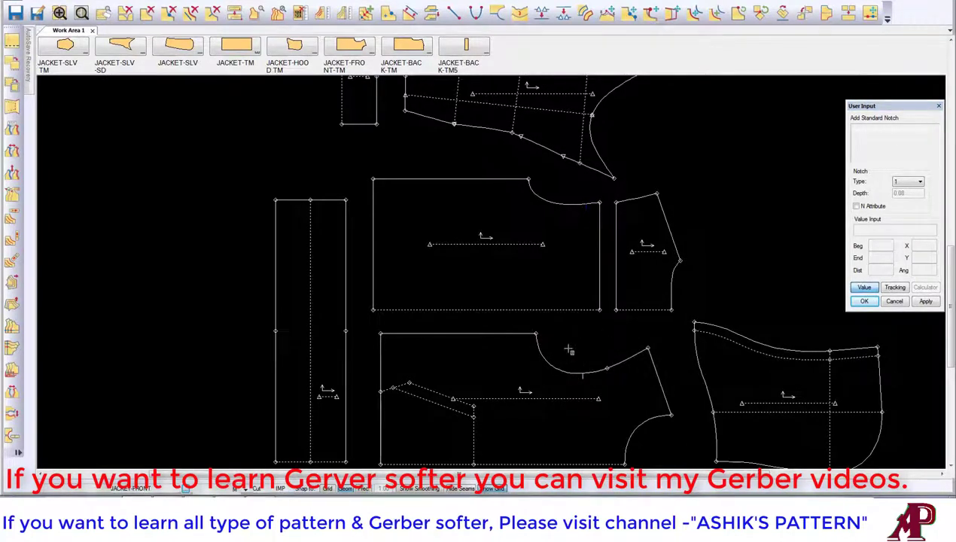
{"action": "scroll", "coordinate": [565, 346], "scroll_direction": "down", "scroll_amount": 3}
{"action": "scroll", "coordinate": [566, 299], "scroll_direction": "up", "scroll_amount": 3}
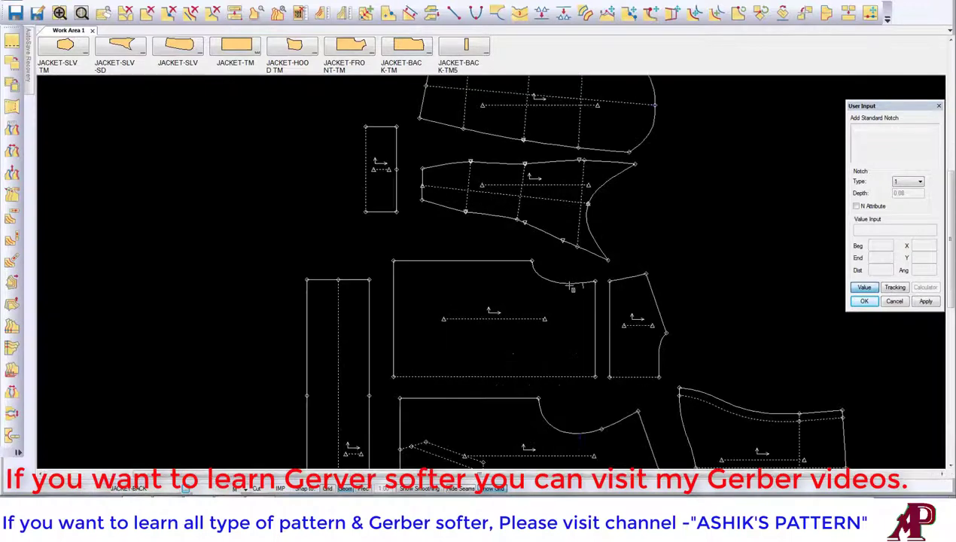
{"action": "scroll", "coordinate": [580, 305], "scroll_direction": "down", "scroll_amount": 2}
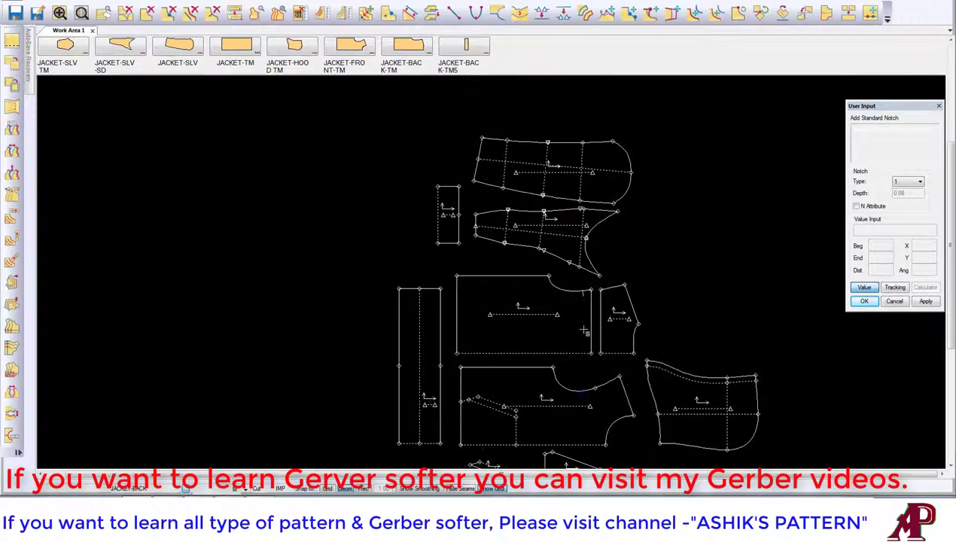
{"action": "scroll", "coordinate": [585, 293], "scroll_direction": "up", "scroll_amount": 2}
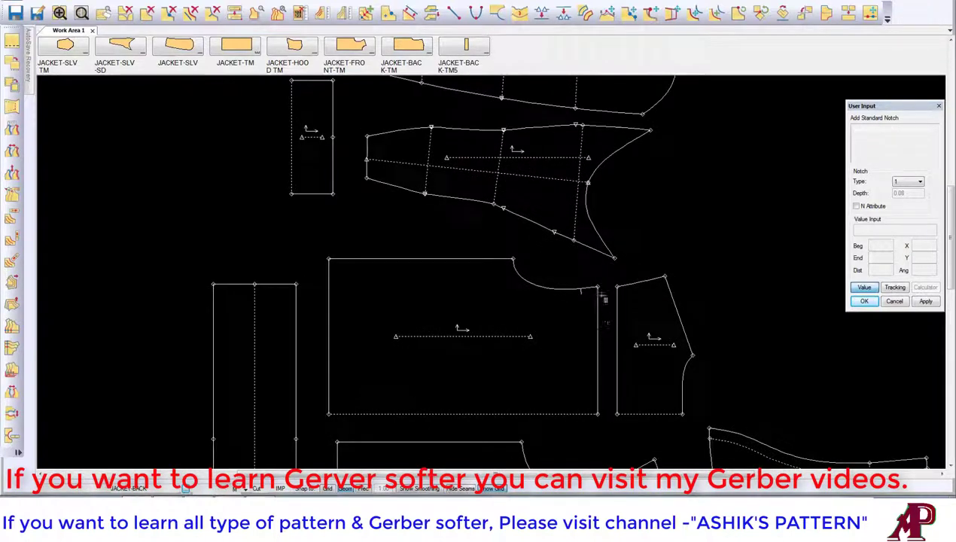
{"action": "right_click", "coordinate": [598, 292]}
{"action": "left_click", "coordinate": [598, 292]}
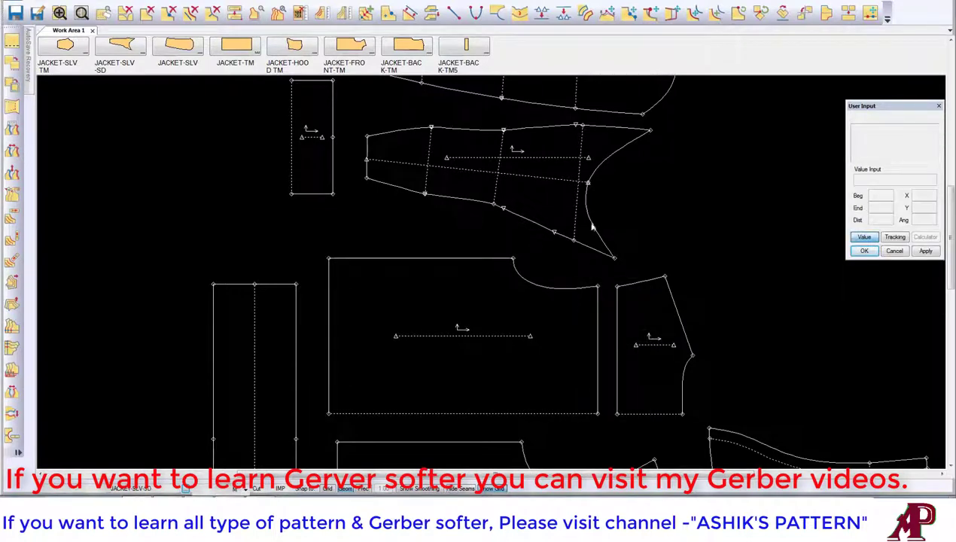
Nudge the side piece and add a standard notch on the sleeve cap curve
{"action": "scroll", "coordinate": [586, 201], "scroll_direction": "down", "scroll_amount": 1}
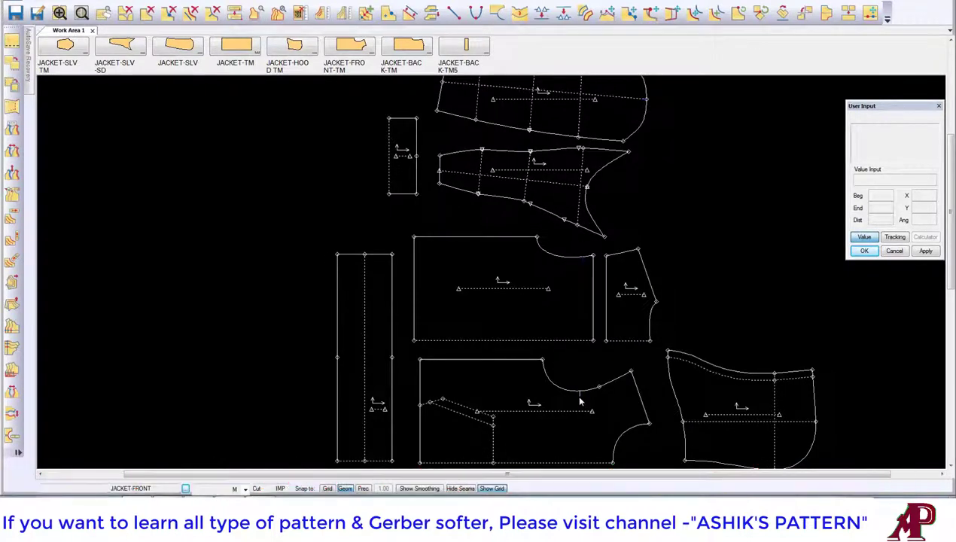
{"action": "left_click_drag", "start_coordinate": [636, 309], "coordinate": [631, 301]}
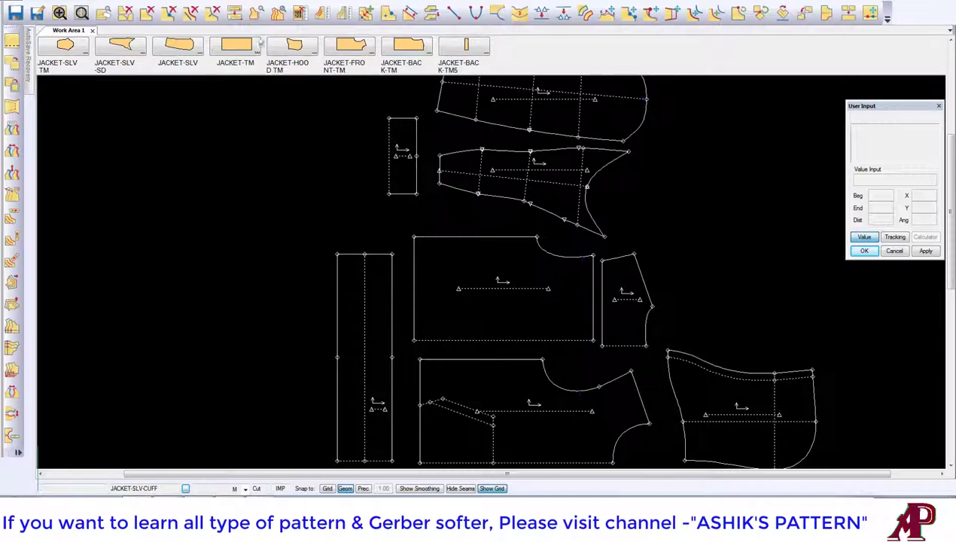
{"action": "left_click", "coordinate": [38, 5]}
{"action": "left_click", "coordinate": [79, 22]}
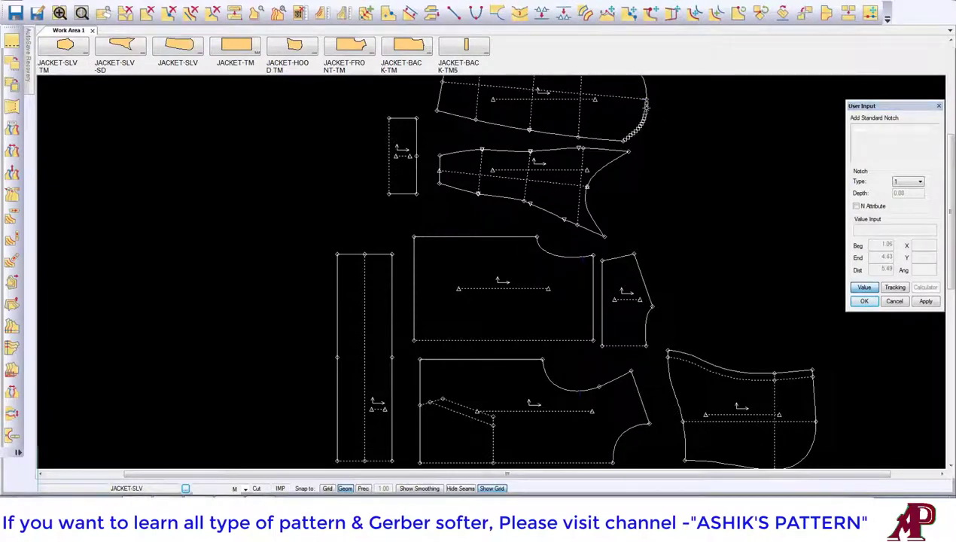
{"action": "left_click", "coordinate": [632, 125]}
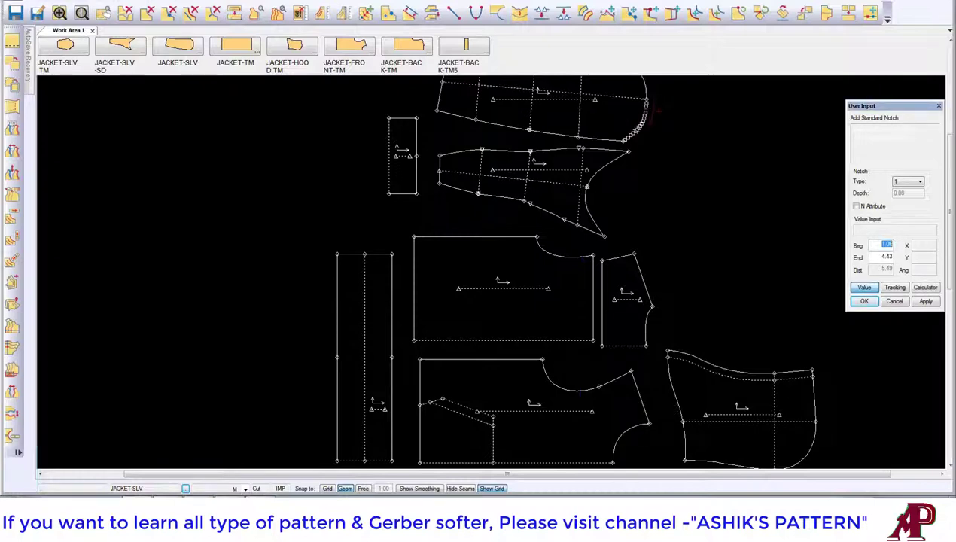
{"action": "left_click", "coordinate": [864, 301]}
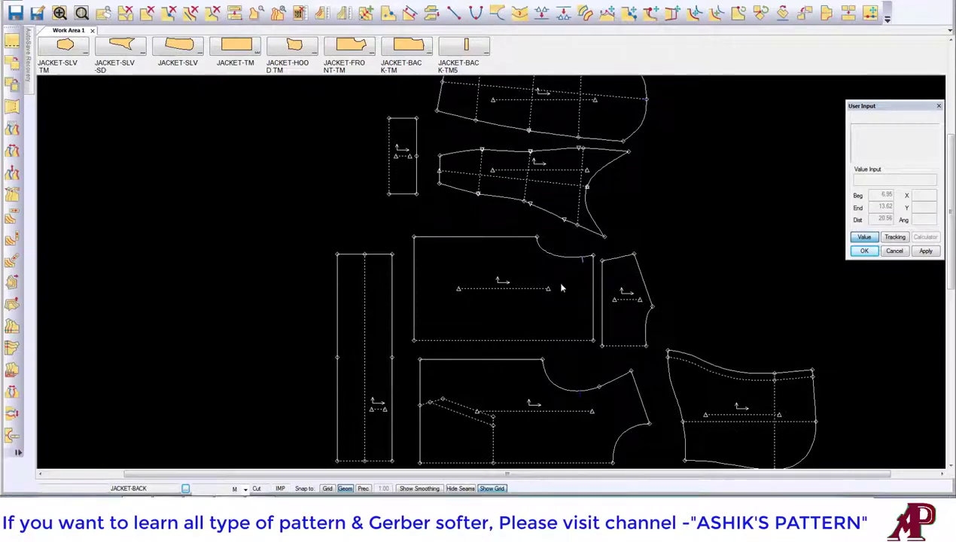
{"action": "left_click_drag", "start_coordinate": [561, 288], "coordinate": [559, 287]}
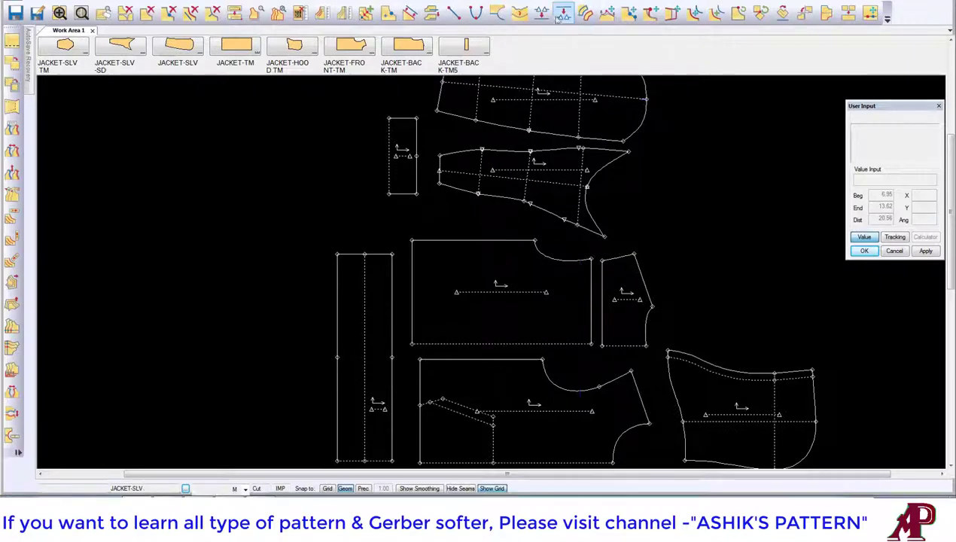
{"action": "left_click", "coordinate": [33, 3]}
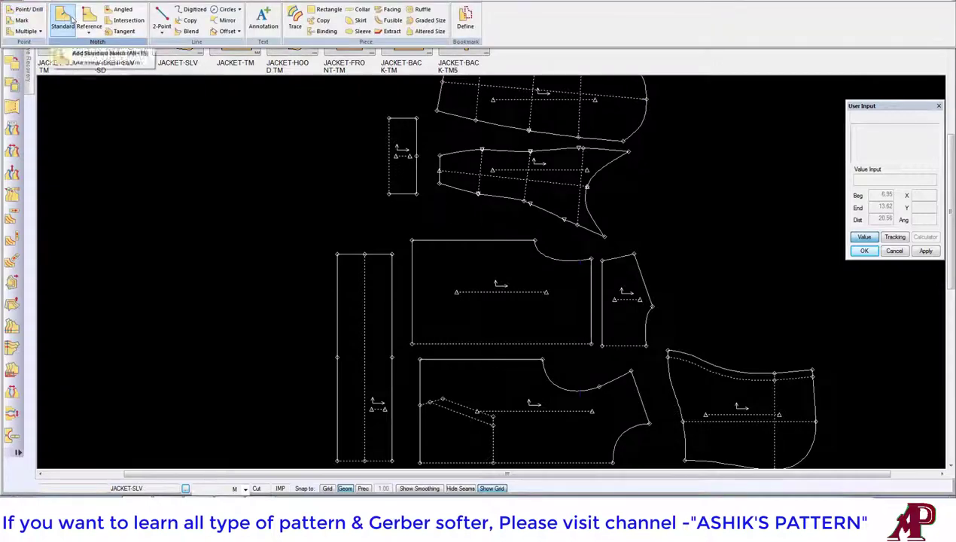
Add standard notches on the back yoke edge and the matching back piece edge
{"action": "left_click", "coordinate": [63, 19]}
{"action": "left_click", "coordinate": [590, 283]}
{"action": "type", "text": "3"}
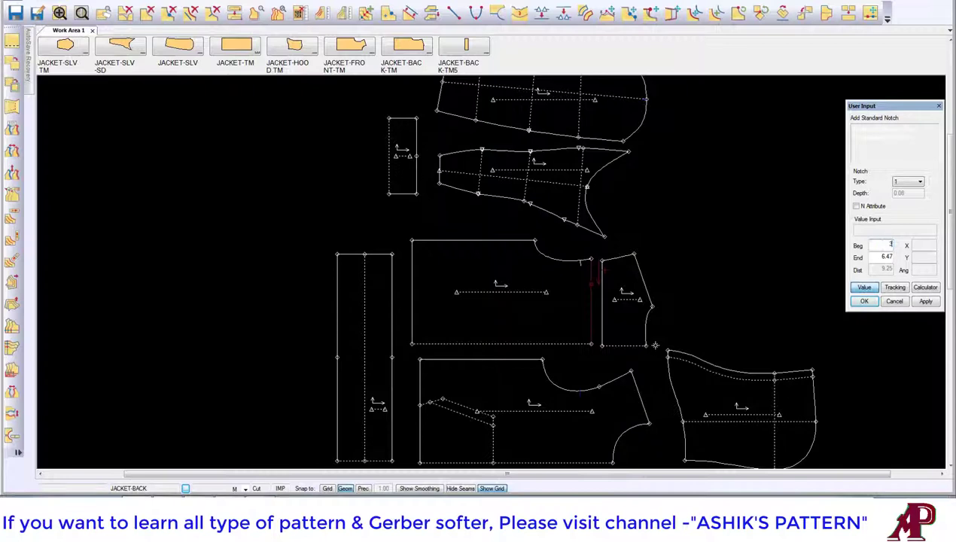
{"action": "key", "text": "Return"}
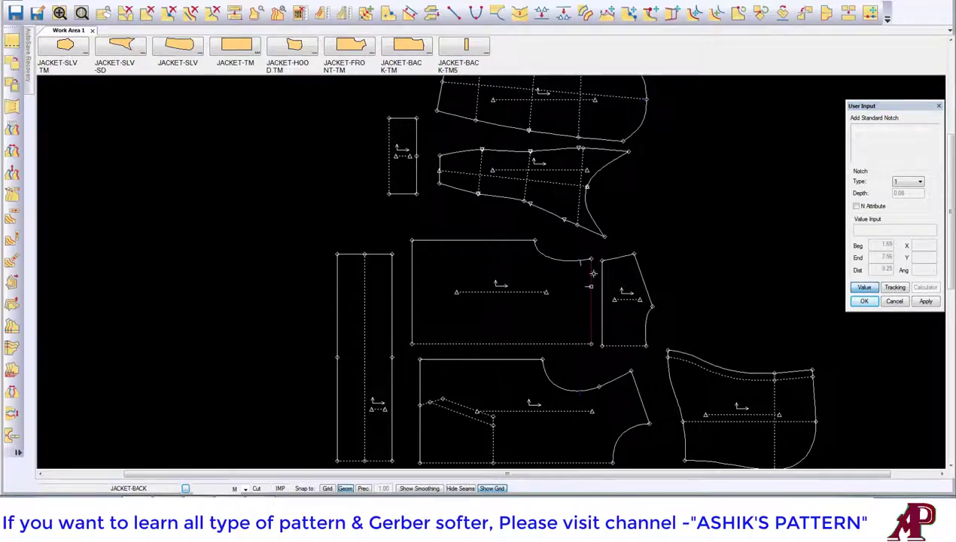
{"action": "left_click", "coordinate": [591, 286]}
{"action": "type", "text": "3.5"}
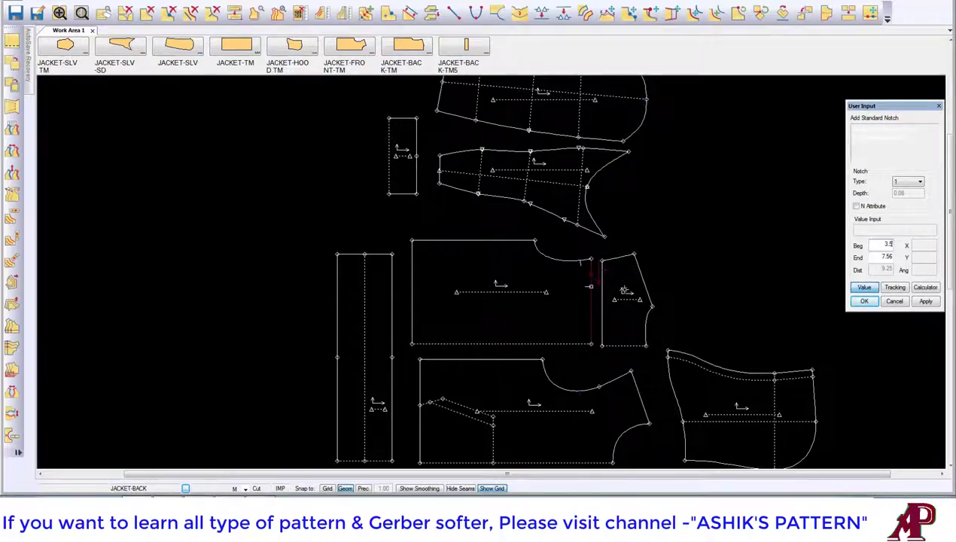
{"action": "key", "text": "Return"}
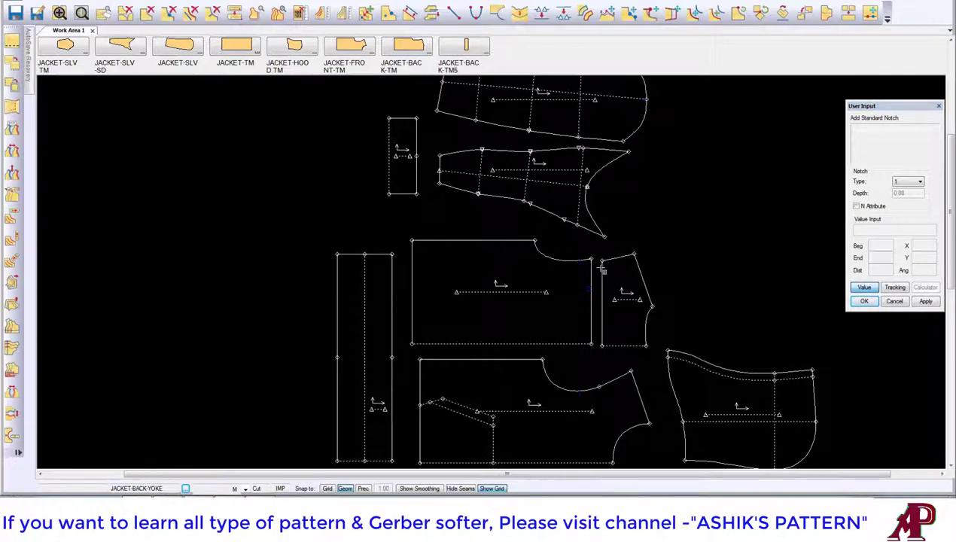
Notch the yoke and small side piece edges at entered positions, 8.00 begin and 3.5 end
{"action": "left_click", "coordinate": [592, 267]}
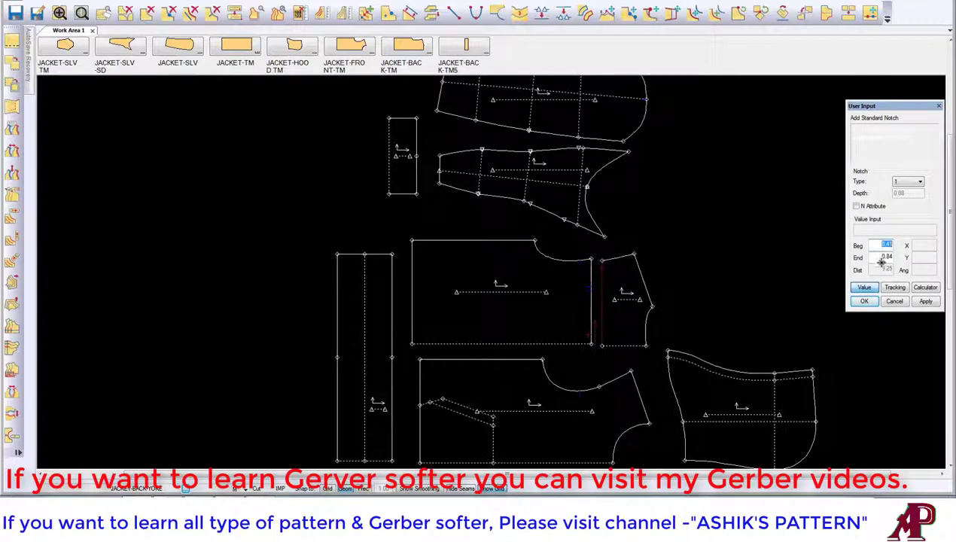
{"action": "key", "text": "Tab"}
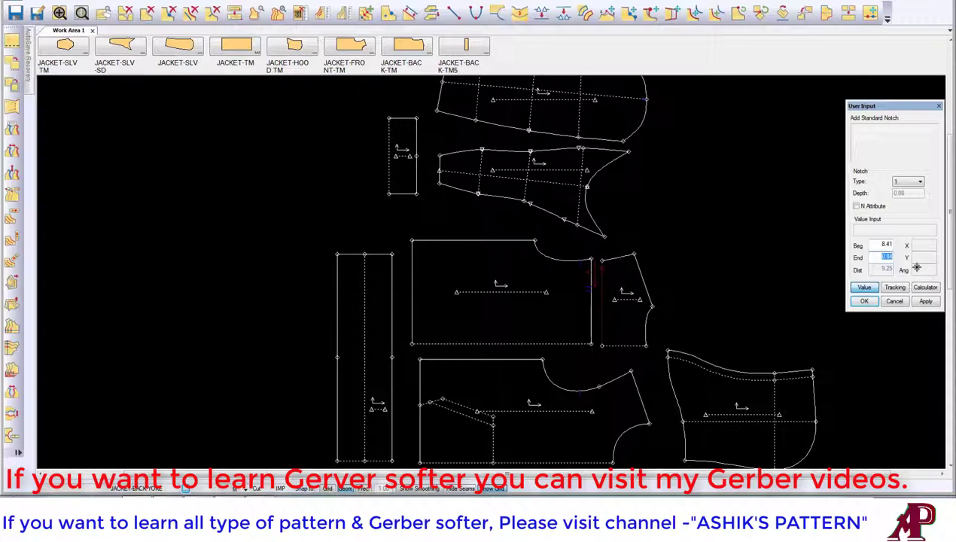
{"action": "key", "text": "Return"}
{"action": "scroll", "coordinate": [639, 256], "scroll_direction": "down", "scroll_amount": 2}
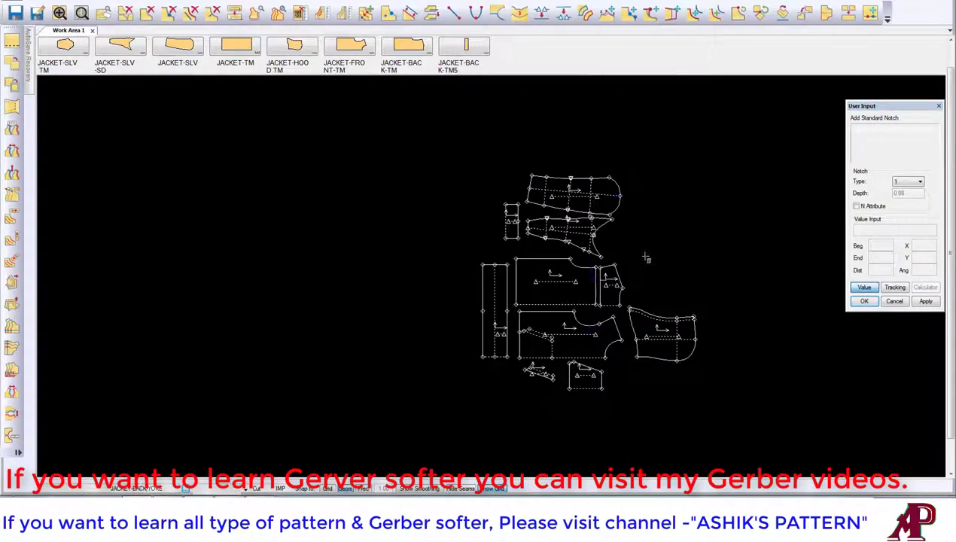
{"action": "scroll", "coordinate": [625, 278], "scroll_direction": "up", "scroll_amount": 3}
{"action": "scroll", "coordinate": [519, 285], "scroll_direction": "up", "scroll_amount": 2}
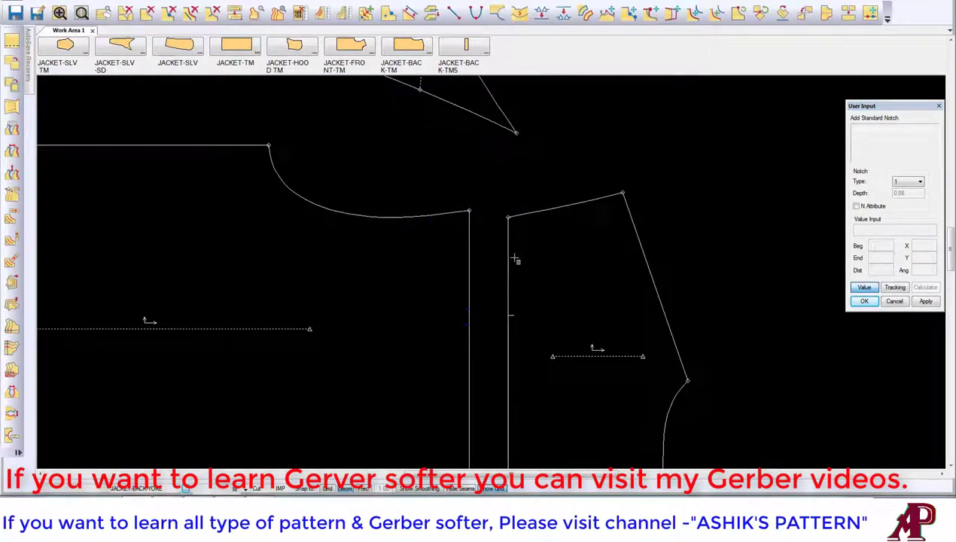
{"action": "left_click", "coordinate": [509, 260]}
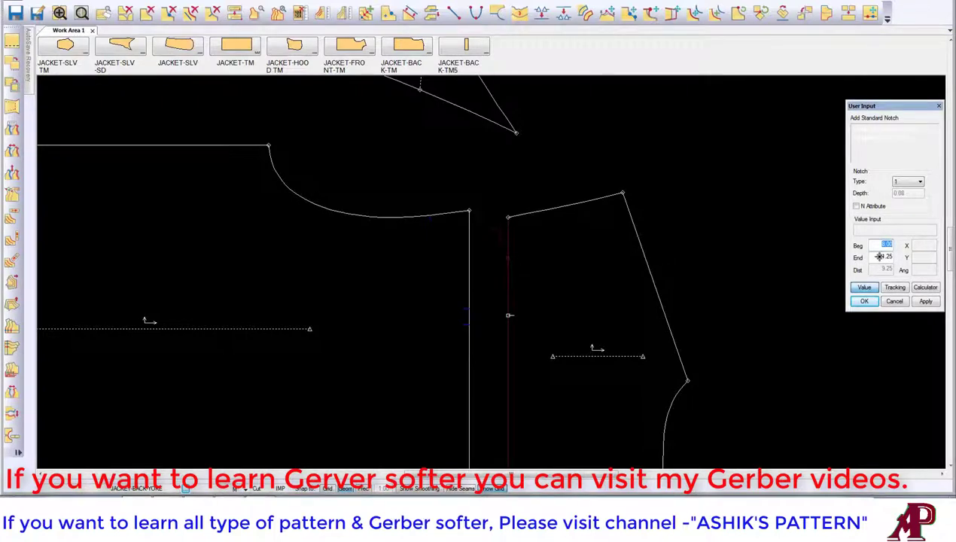
{"action": "left_click", "coordinate": [880, 257]}
{"action": "key", "text": "Return"}
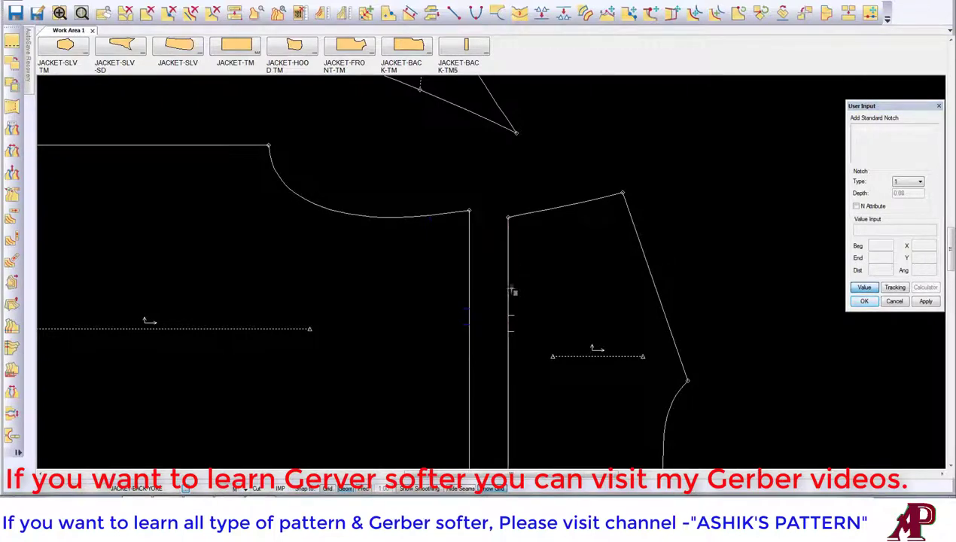
{"action": "scroll", "coordinate": [495, 282], "scroll_direction": "down", "scroll_amount": 3}
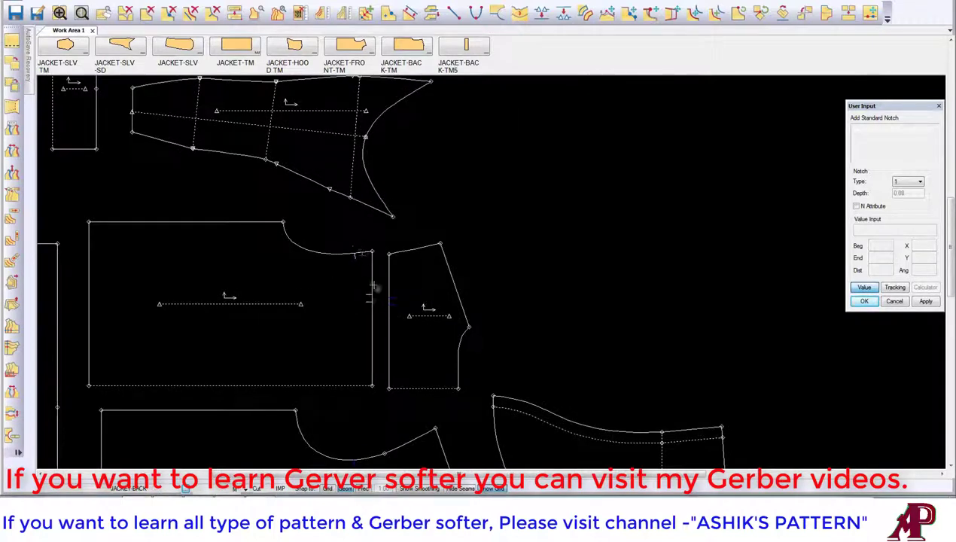
Place a notch on the sleeve's top curve at a distance of 7.5
{"action": "scroll", "coordinate": [374, 278], "scroll_direction": "down", "scroll_amount": 2}
{"action": "scroll", "coordinate": [380, 128], "scroll_direction": "up", "scroll_amount": 4}
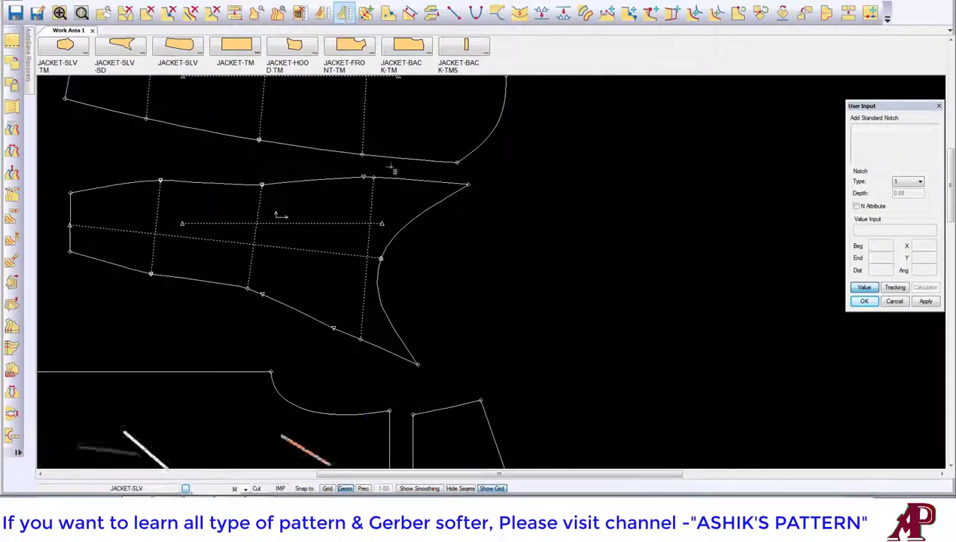
{"action": "left_click", "coordinate": [380, 156]}
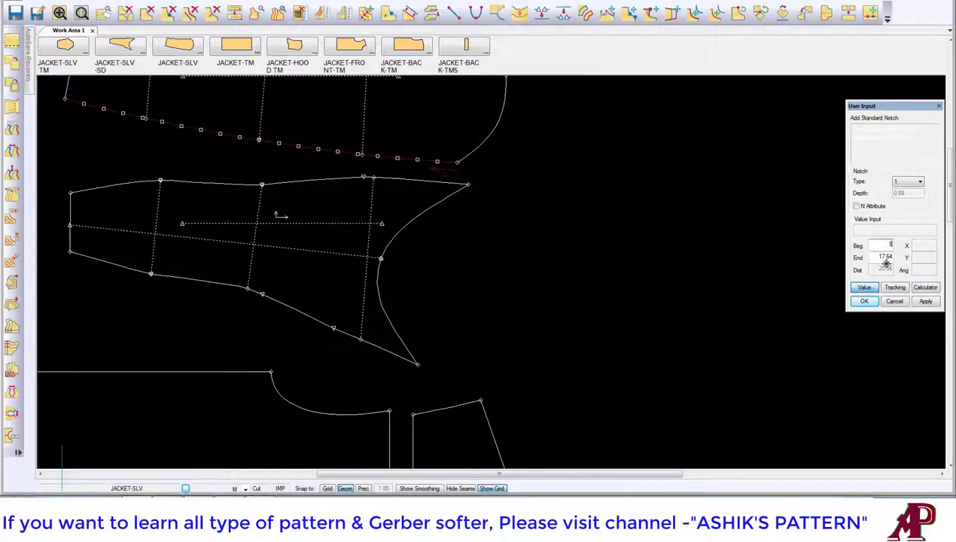
{"action": "key", "text": "Return"}
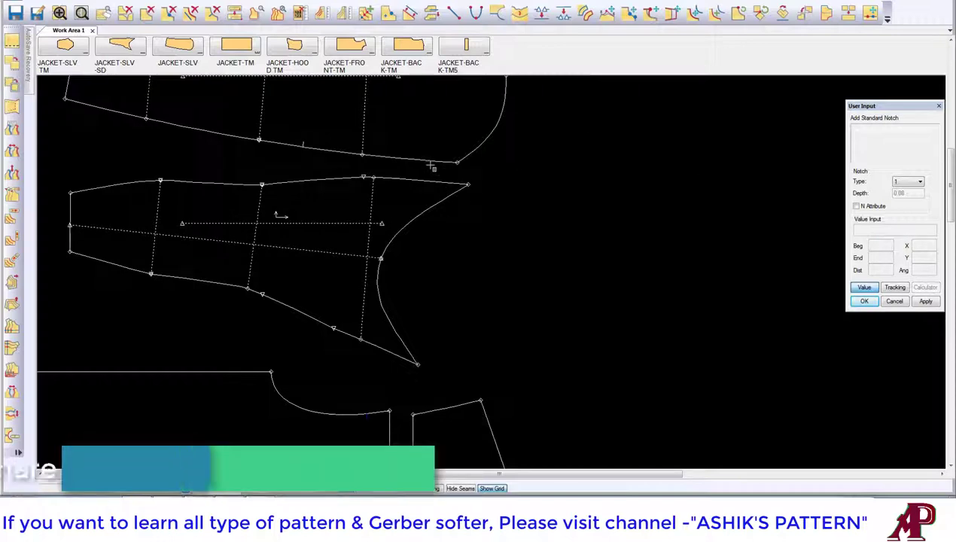
{"action": "left_click", "coordinate": [437, 161]}
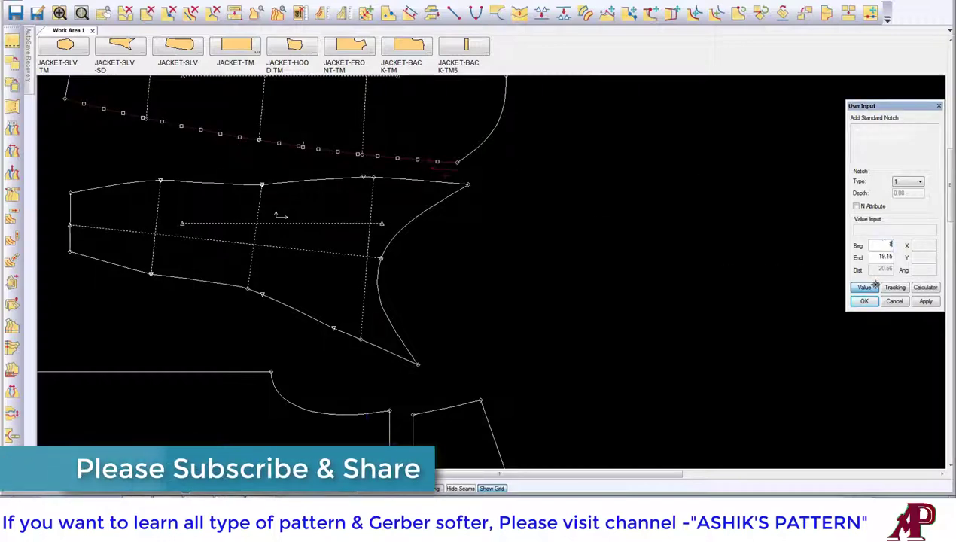
{"action": "type", "text": "7.5"}
{"action": "key", "text": "Return"}
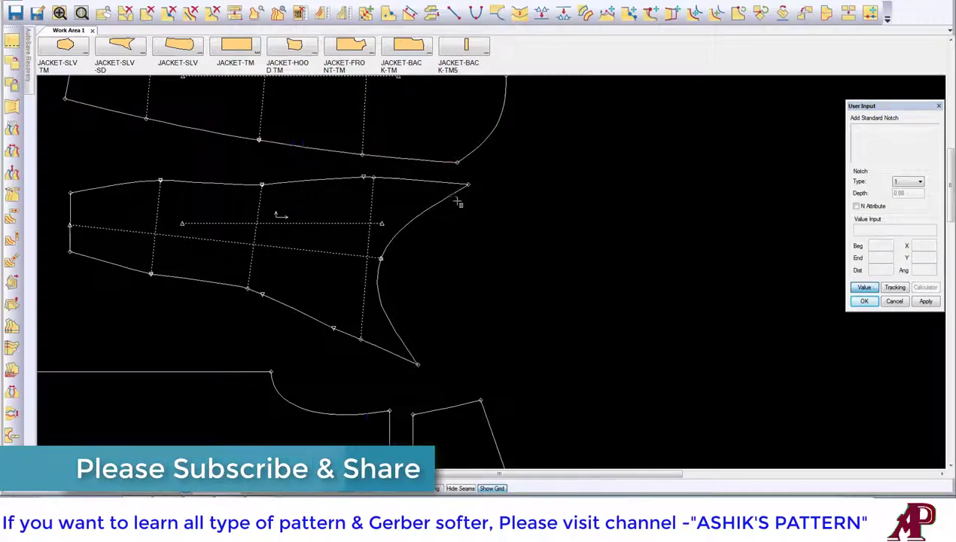
Add two notches along the second sleeve's top edge
{"action": "left_click", "coordinate": [457, 194]}
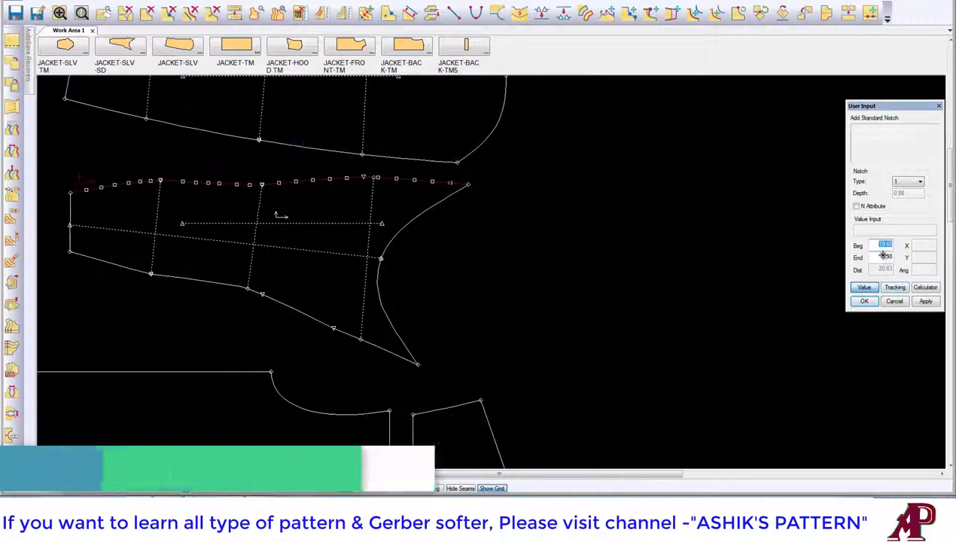
{"action": "key", "text": "Tab"}
{"action": "key", "text": "Return"}
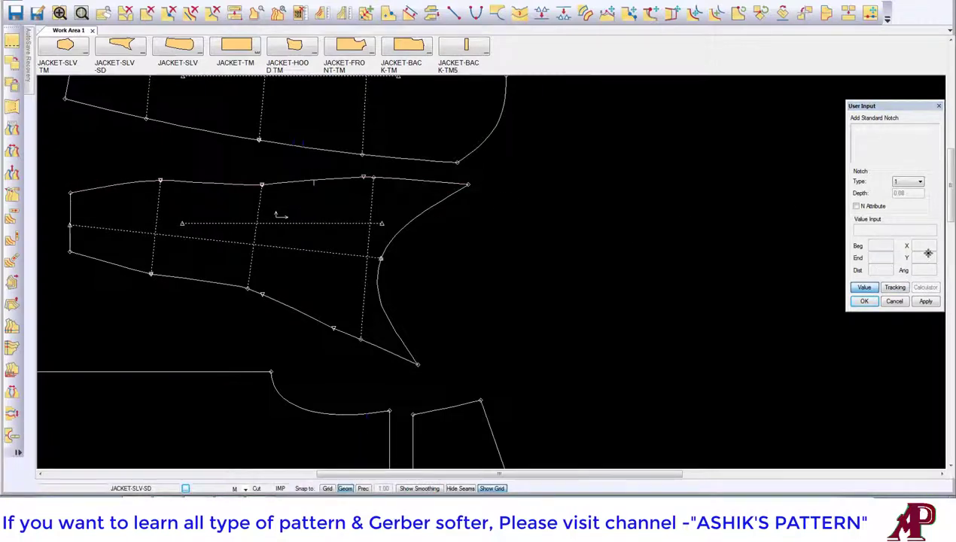
{"action": "left_click", "coordinate": [447, 182]}
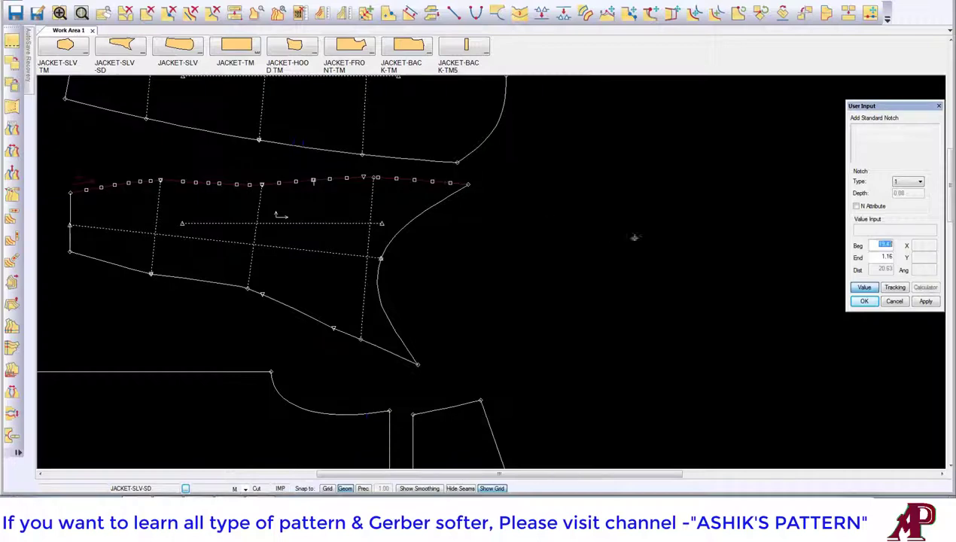
{"action": "key", "text": "Tab"}
{"action": "type", "text": "8.5"}
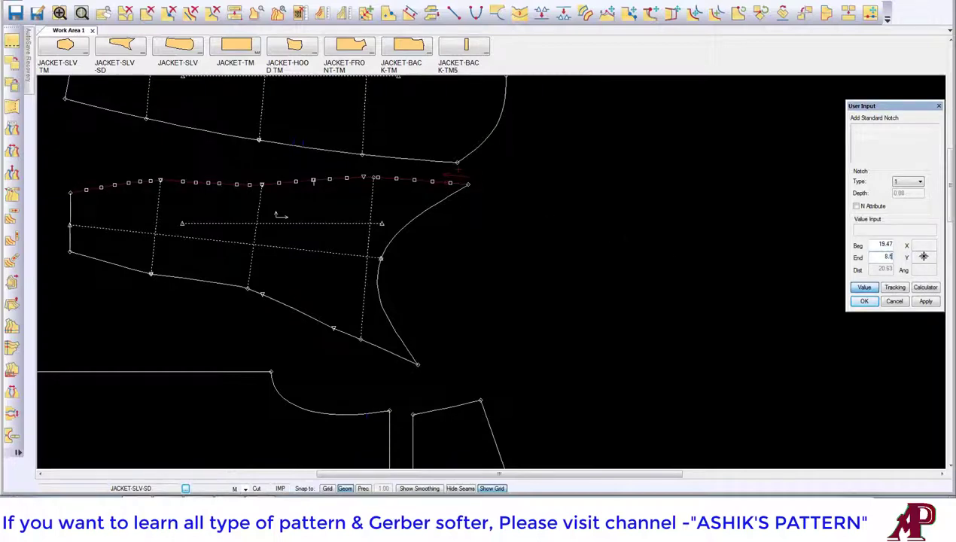
{"action": "key", "text": "Return"}
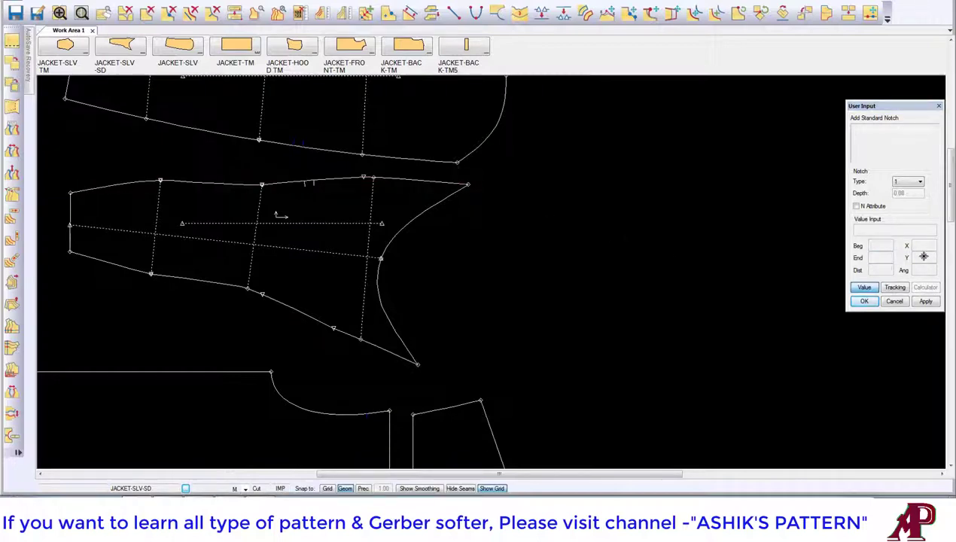
{"action": "scroll", "coordinate": [358, 143], "scroll_direction": "down", "scroll_amount": 3}
{"action": "scroll", "coordinate": [344, 144], "scroll_direction": "down", "scroll_amount": 2}
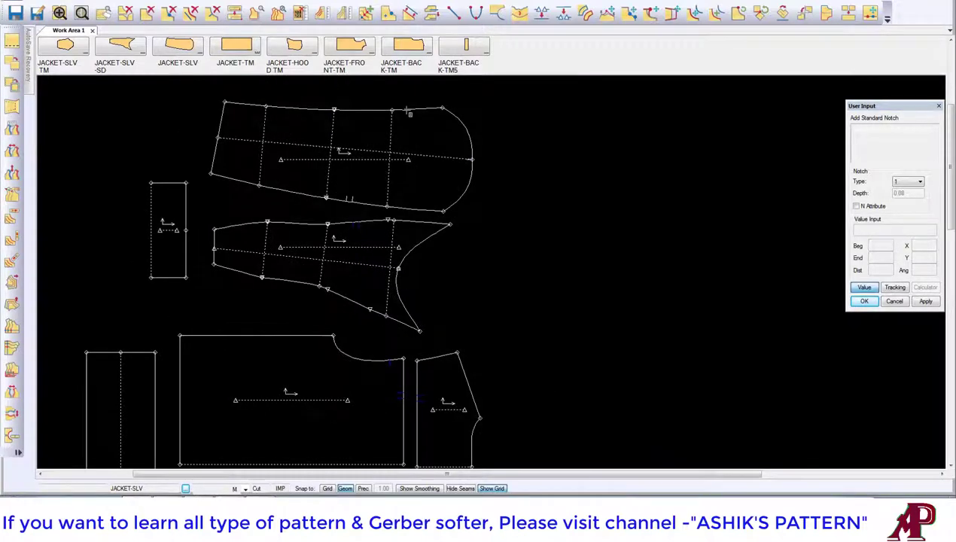
Notch the first sleeve's top edge and the second sleeve's lower edge
{"action": "left_click", "coordinate": [405, 109]}
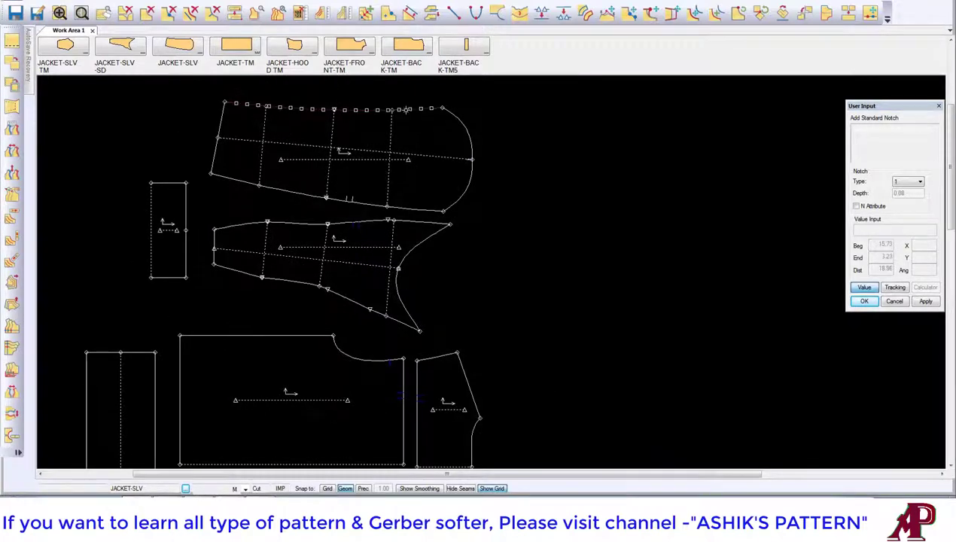
{"action": "left_click", "coordinate": [929, 301]}
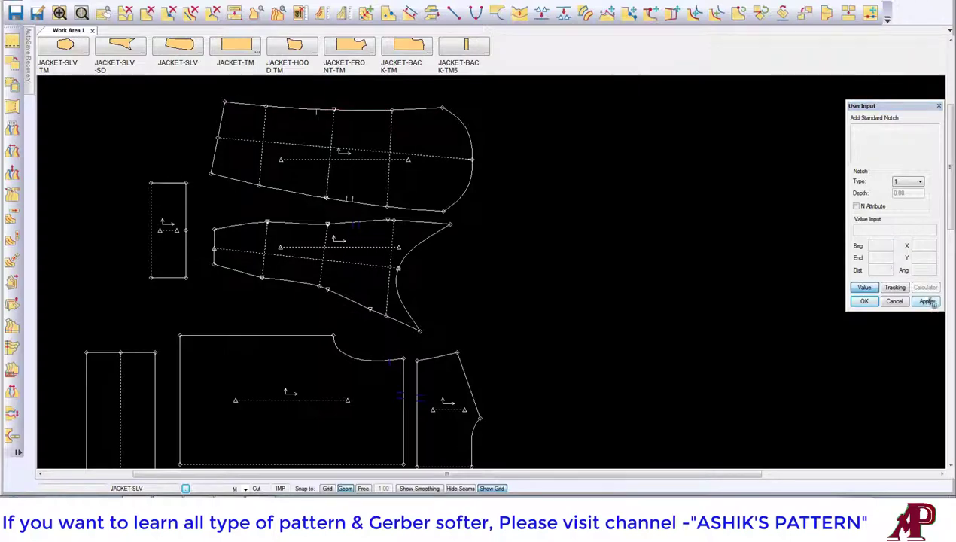
{"action": "left_click", "coordinate": [239, 269]}
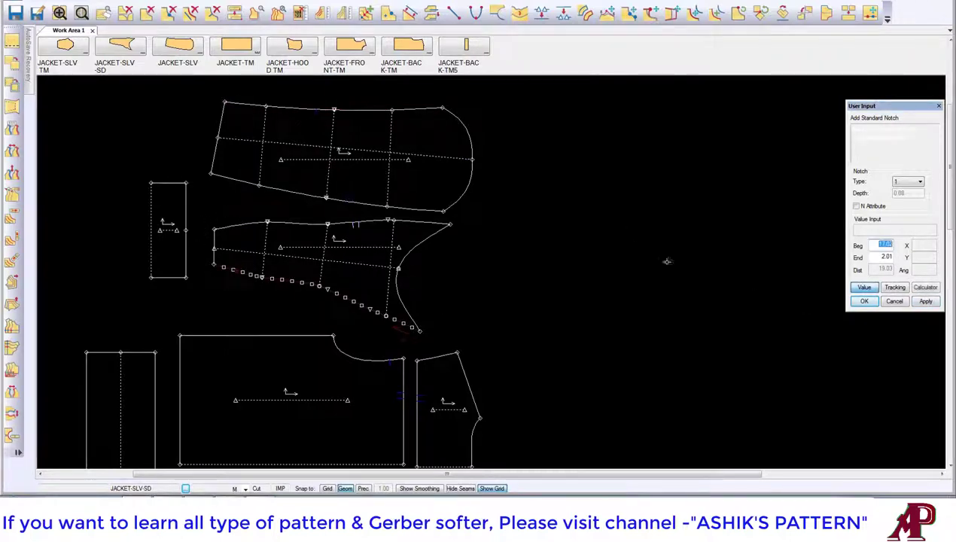
{"action": "left_click", "coordinate": [882, 255]}
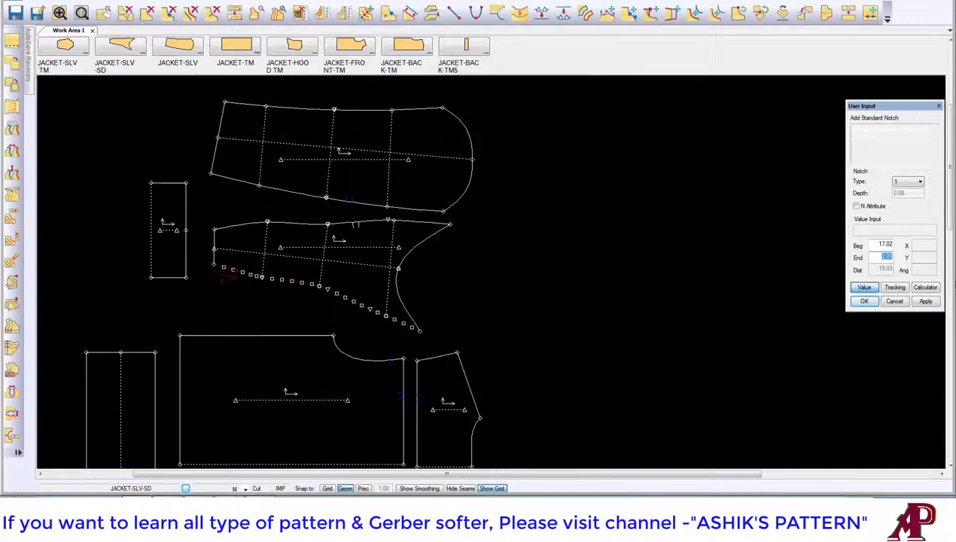
{"action": "key", "text": "Return"}
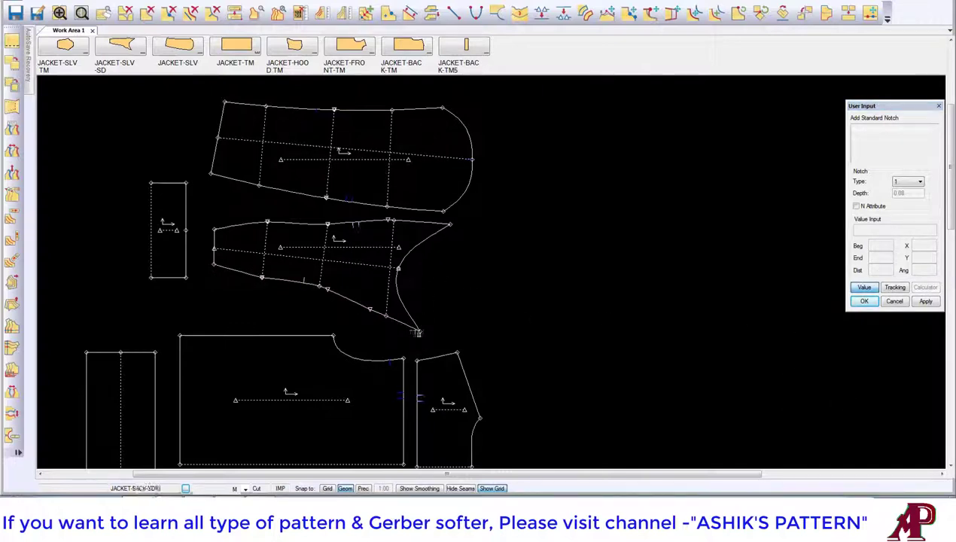
{"action": "left_click", "coordinate": [403, 279]}
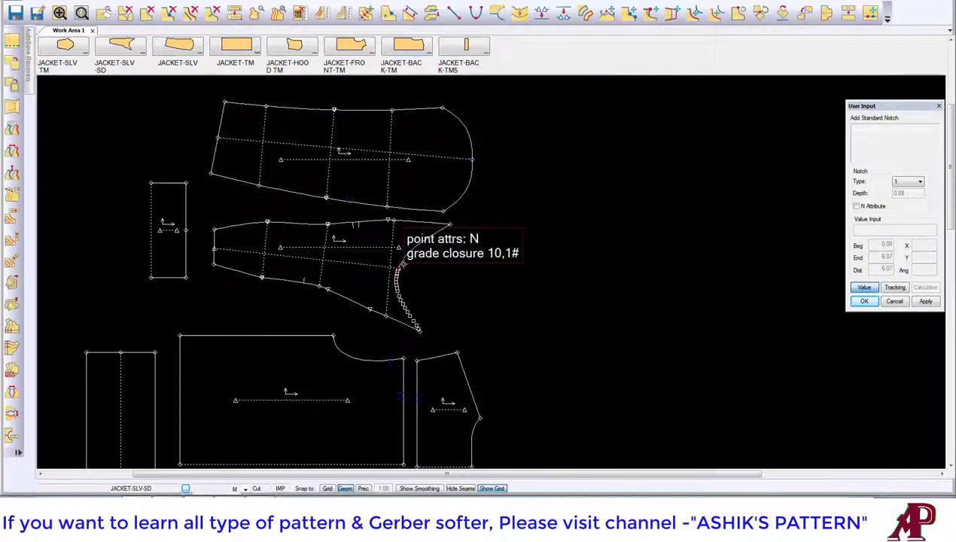
Cancel the curved-edge notch, check the notched pieces, and end Add Standard Notch
{"action": "key", "text": "Return"}
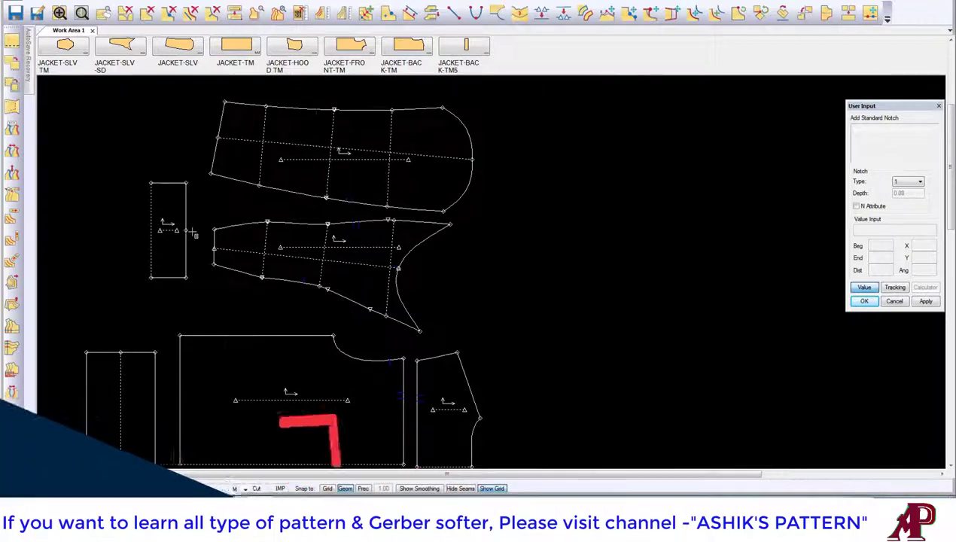
{"action": "scroll", "coordinate": [193, 236], "scroll_direction": "up", "scroll_amount": 2}
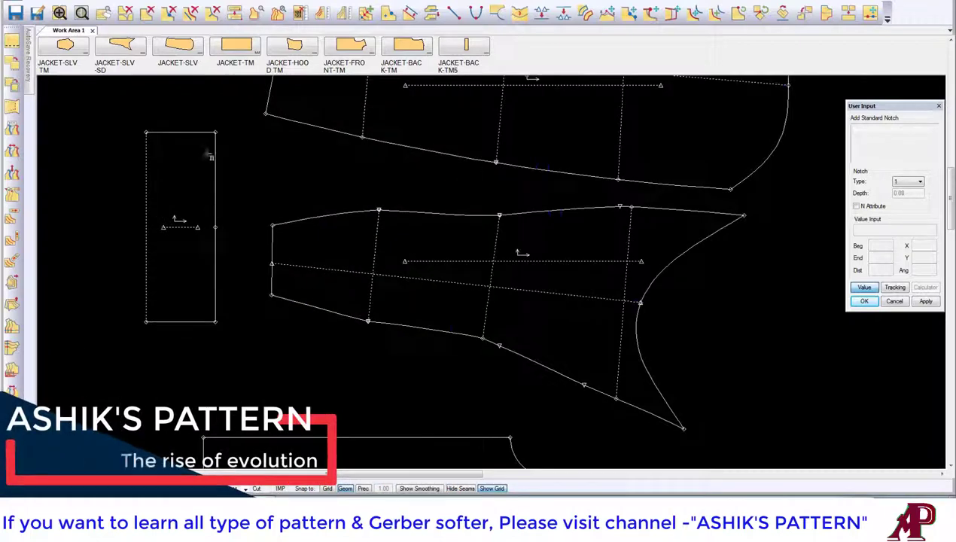
{"action": "scroll", "coordinate": [211, 197], "scroll_direction": "down", "scroll_amount": 1}
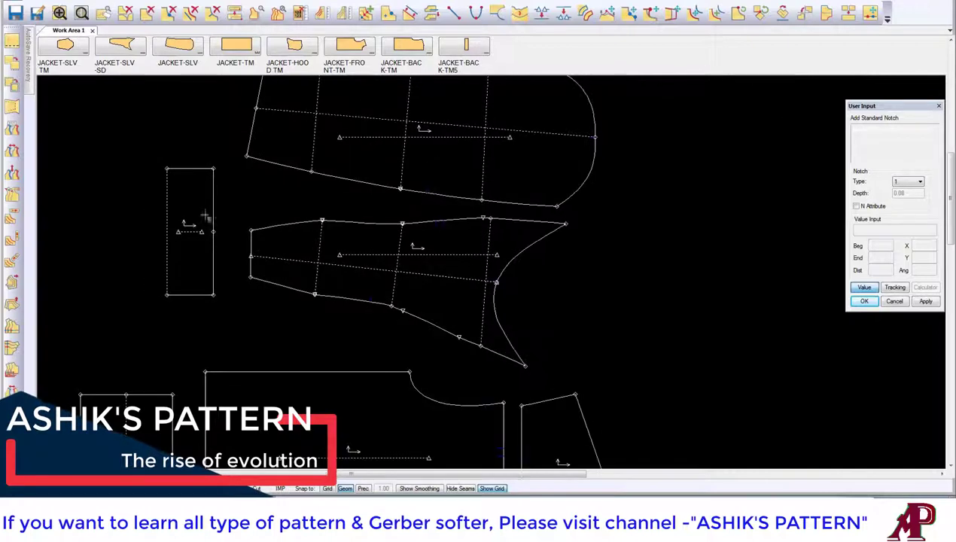
{"action": "scroll", "coordinate": [204, 195], "scroll_direction": "up", "scroll_amount": 2}
{"action": "scroll", "coordinate": [341, 209], "scroll_direction": "down", "scroll_amount": 2}
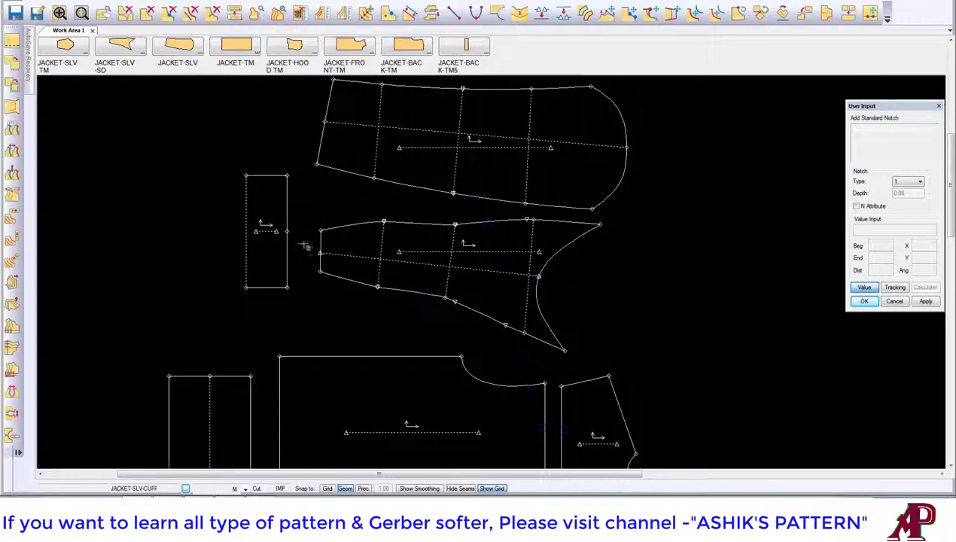
{"action": "scroll", "coordinate": [327, 262], "scroll_direction": "up", "scroll_amount": 2}
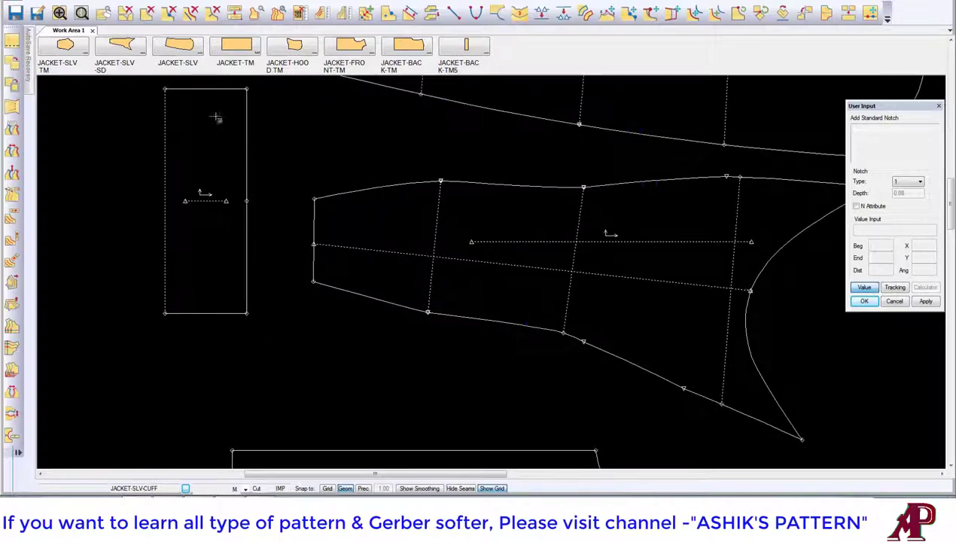
{"action": "scroll", "coordinate": [239, 188], "scroll_direction": "down", "scroll_amount": 1}
{"action": "scroll", "coordinate": [249, 135], "scroll_direction": "down", "scroll_amount": 2}
{"action": "scroll", "coordinate": [275, 124], "scroll_direction": "up", "scroll_amount": 2}
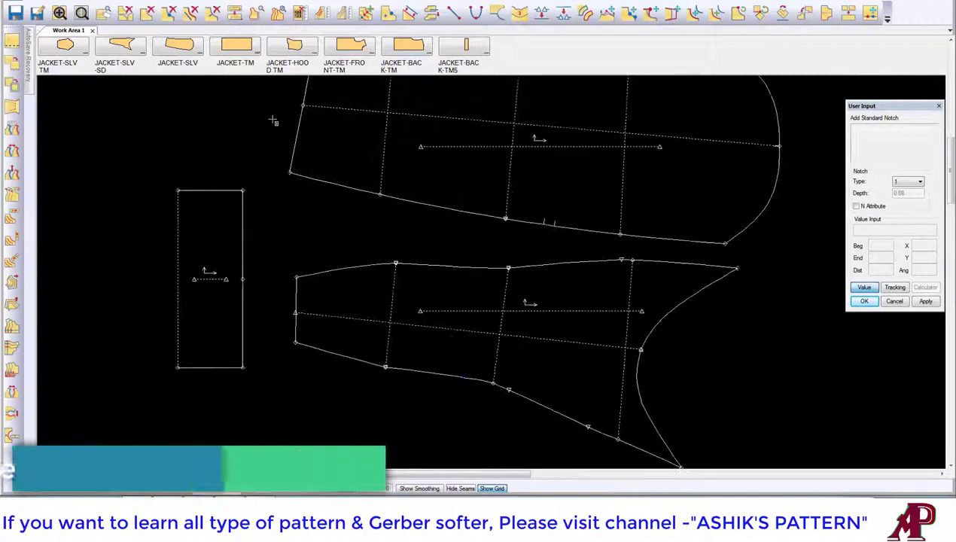
{"action": "right_click", "coordinate": [273, 119]}
{"action": "left_click", "coordinate": [249, 122]}
{"action": "scroll", "coordinate": [369, 135], "scroll_direction": "up", "scroll_amount": 1}
{"action": "scroll", "coordinate": [363, 278], "scroll_direction": "down", "scroll_amount": 1}
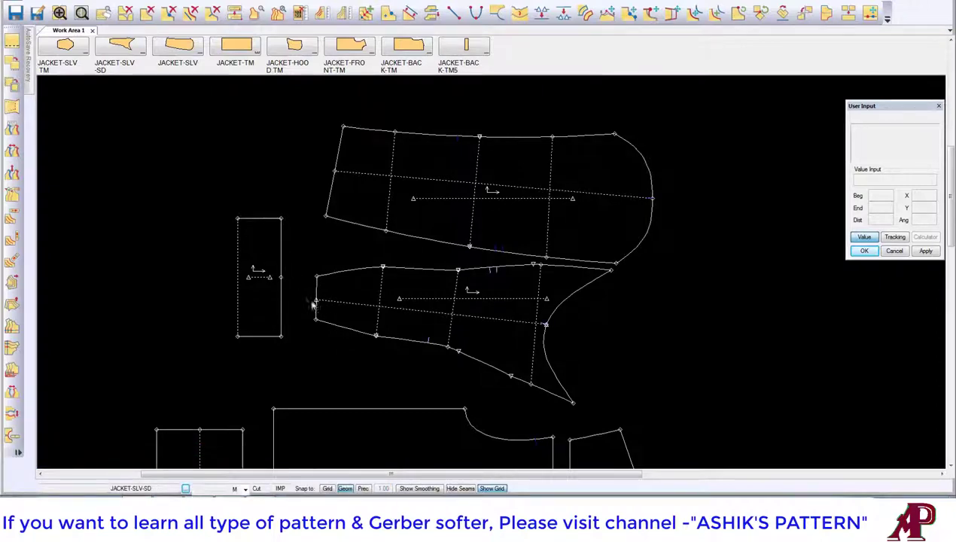
Start a standard notch on the sleeve side piece's left edge, then cancel it
{"action": "scroll", "coordinate": [315, 304], "scroll_direction": "up", "scroll_amount": 3}
{"action": "scroll", "coordinate": [320, 303], "scroll_direction": "up", "scroll_amount": 1}
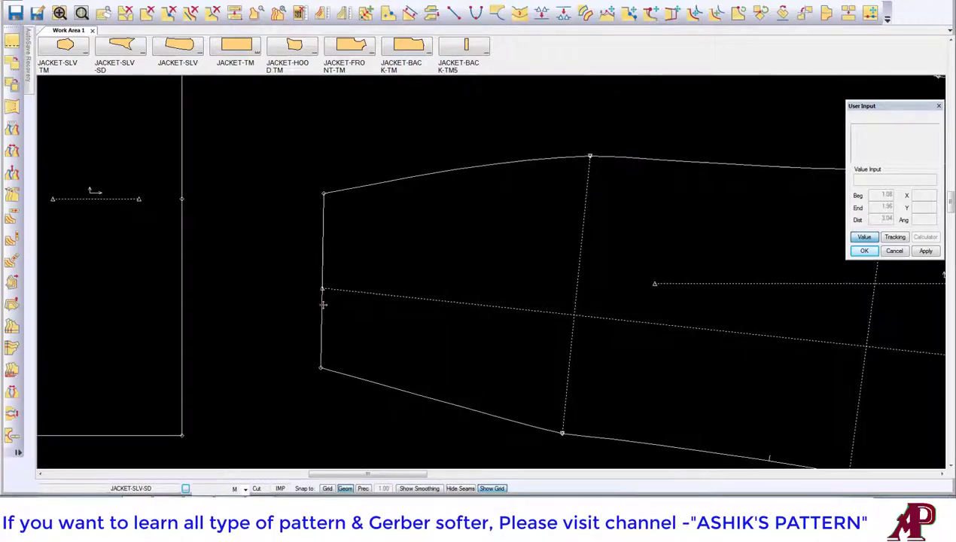
{"action": "left_click", "coordinate": [47, 3]}
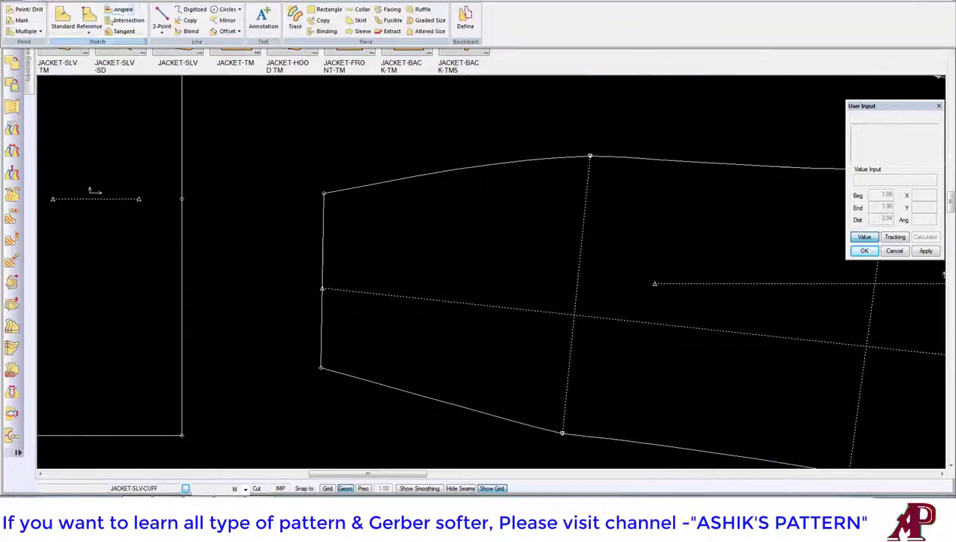
{"action": "left_click", "coordinate": [68, 18]}
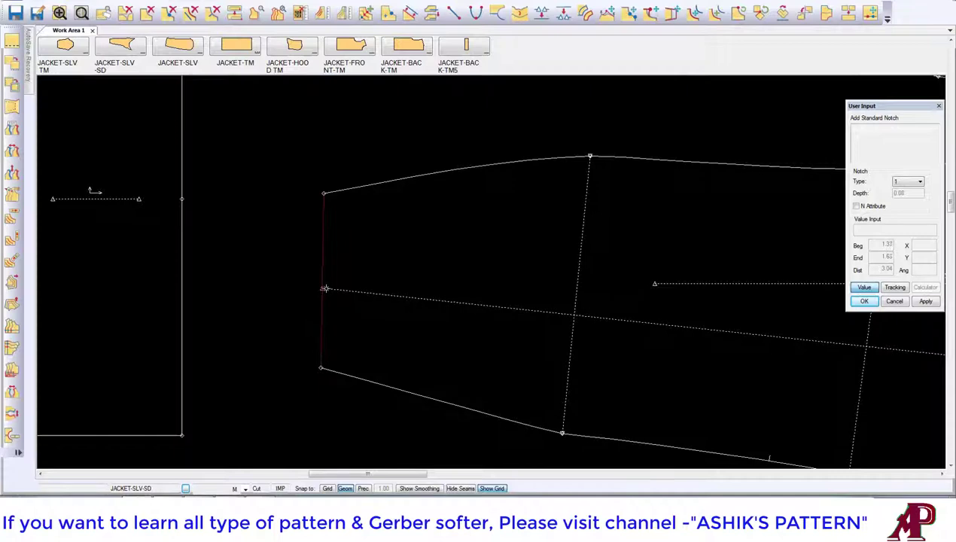
{"action": "left_click", "coordinate": [316, 280]}
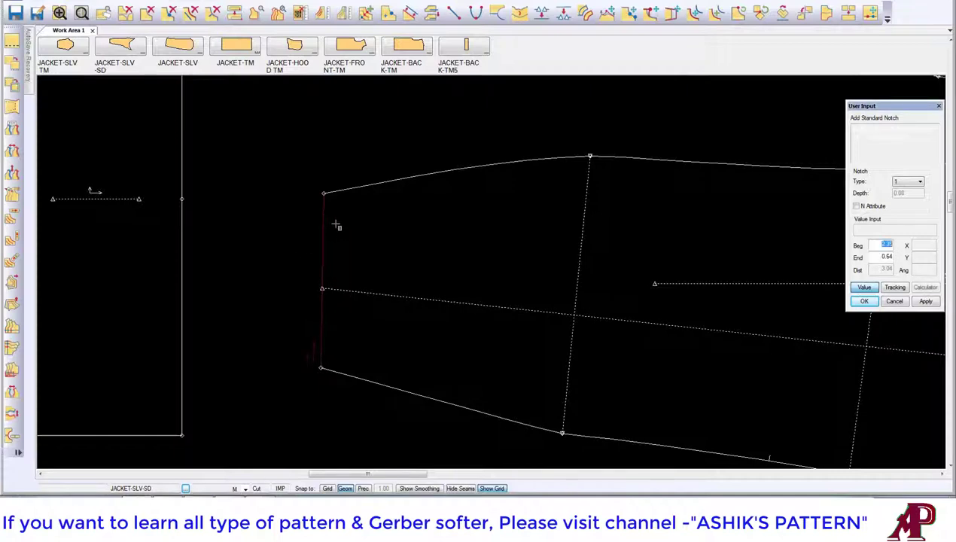
{"action": "left_click", "coordinate": [894, 301]}
Notch the sleeve's left edge where the dotted line meets it, then finish notching
{"action": "left_click", "coordinate": [59, 13]}
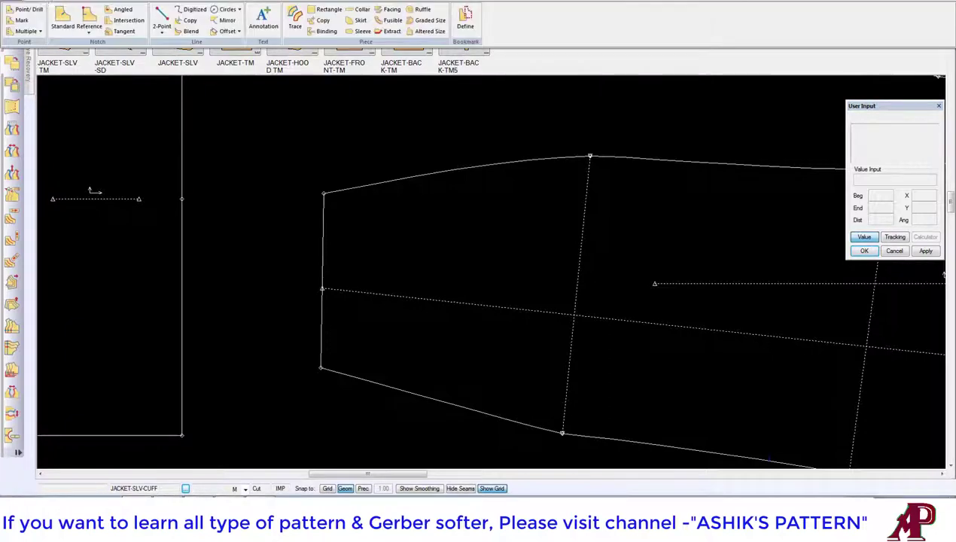
{"action": "left_click", "coordinate": [68, 18]}
{"action": "left_click", "coordinate": [320, 290]}
{"action": "left_click", "coordinate": [319, 289]}
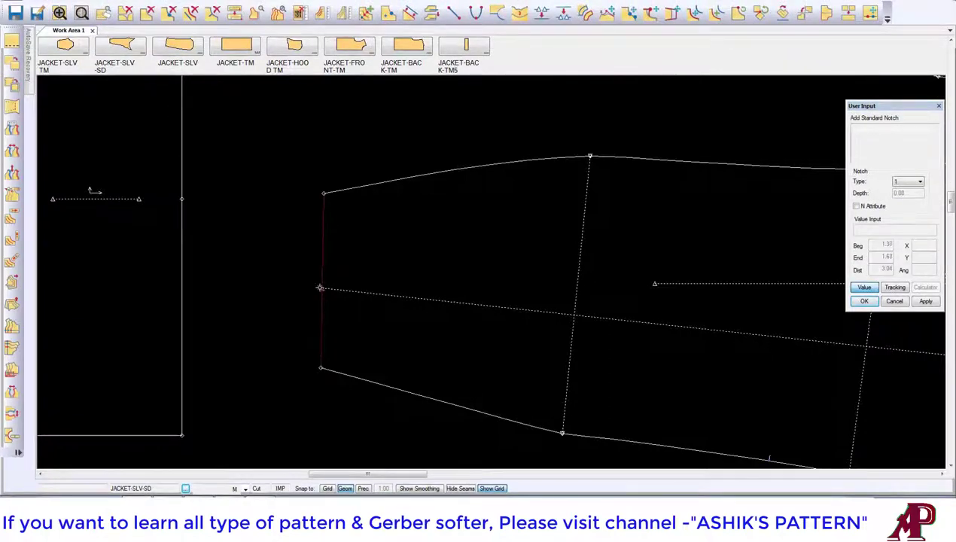
{"action": "scroll", "coordinate": [330, 303], "scroll_direction": "up", "scroll_amount": 2}
{"action": "scroll", "coordinate": [316, 264], "scroll_direction": "up", "scroll_amount": 1}
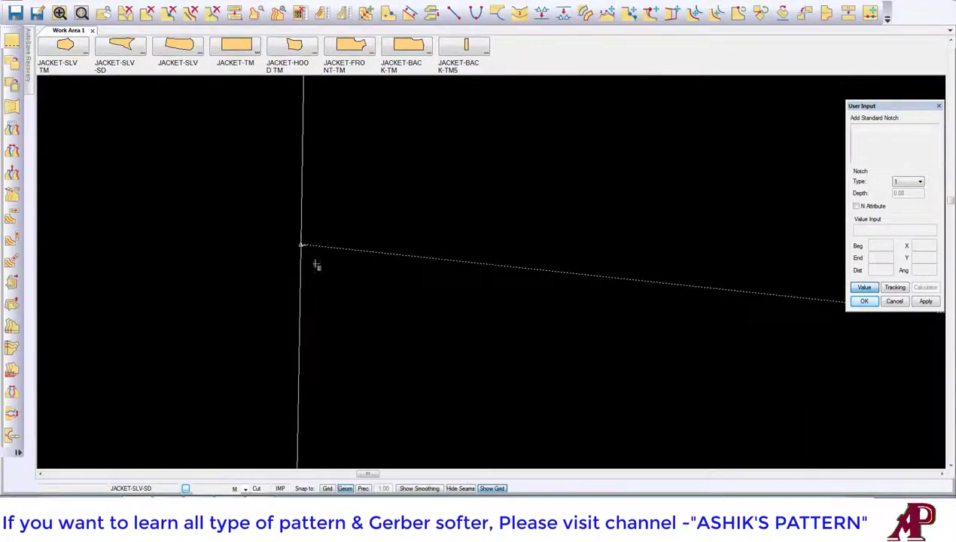
{"action": "scroll", "coordinate": [348, 249], "scroll_direction": "down", "scroll_amount": 2}
{"action": "right_click", "coordinate": [369, 183]}
{"action": "left_click", "coordinate": [365, 254]}
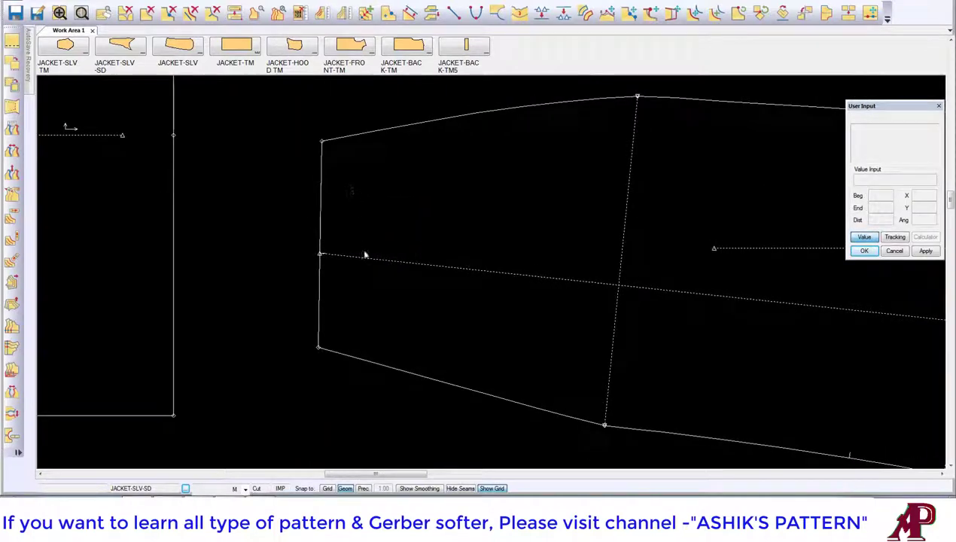
{"action": "scroll", "coordinate": [361, 256], "scroll_direction": "down", "scroll_amount": 1}
Start adding a standard notch from the Notch menu
{"action": "scroll", "coordinate": [354, 207], "scroll_direction": "down", "scroll_amount": 1}
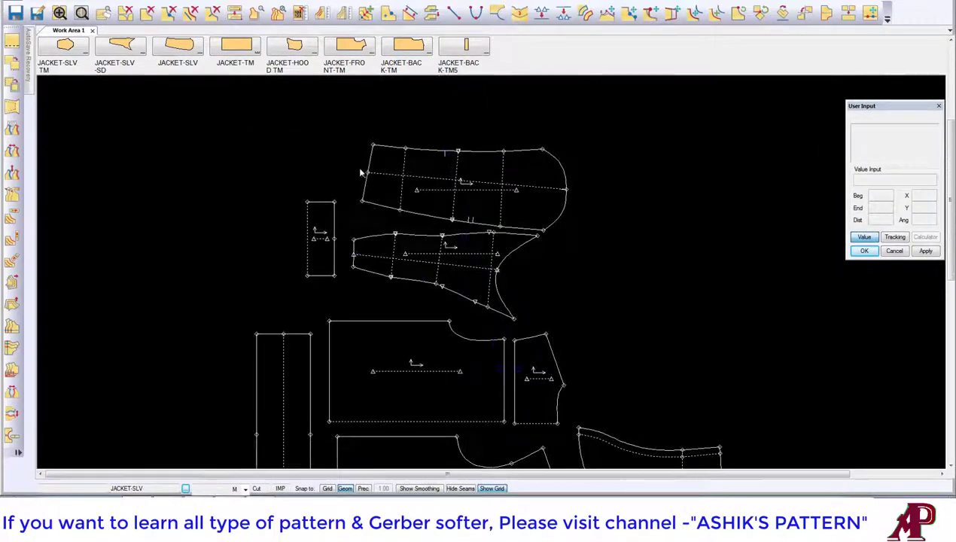
{"action": "scroll", "coordinate": [360, 225], "scroll_direction": "up", "scroll_amount": 1}
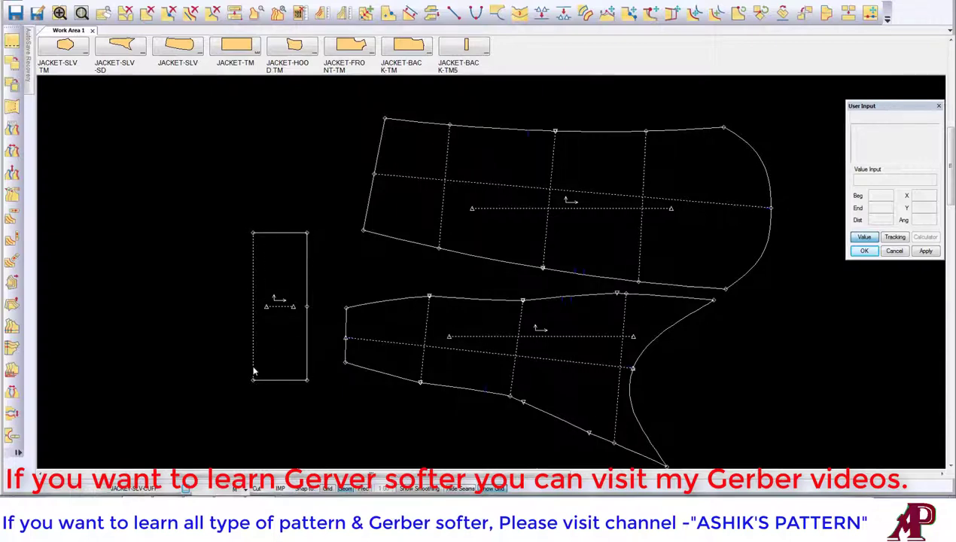
{"action": "left_click", "coordinate": [36, 12]}
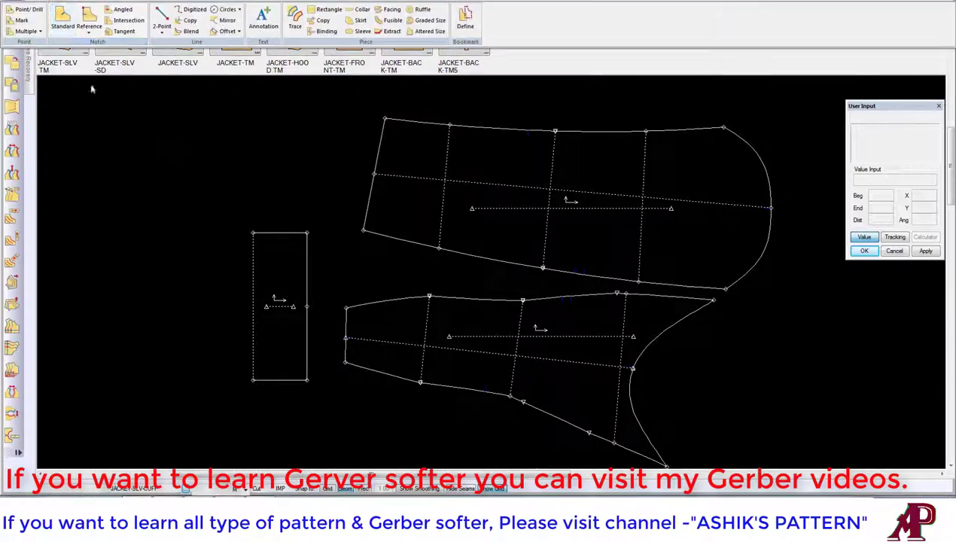
{"action": "left_click", "coordinate": [60, 19]}
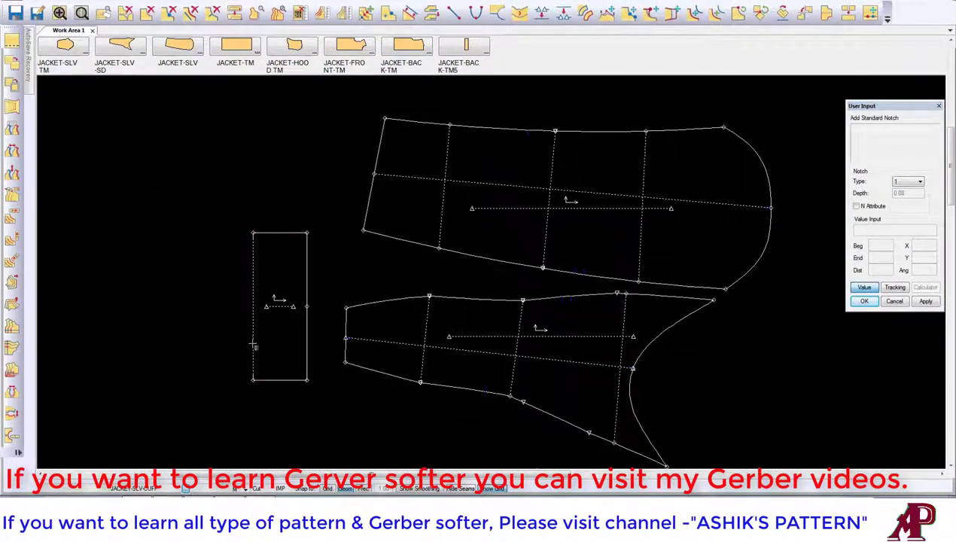
Zoom out to the full hoodie layout and switch to Mirror Piece, with Fold after Mirror on
{"action": "scroll", "coordinate": [256, 244], "scroll_direction": "down", "scroll_amount": 1}
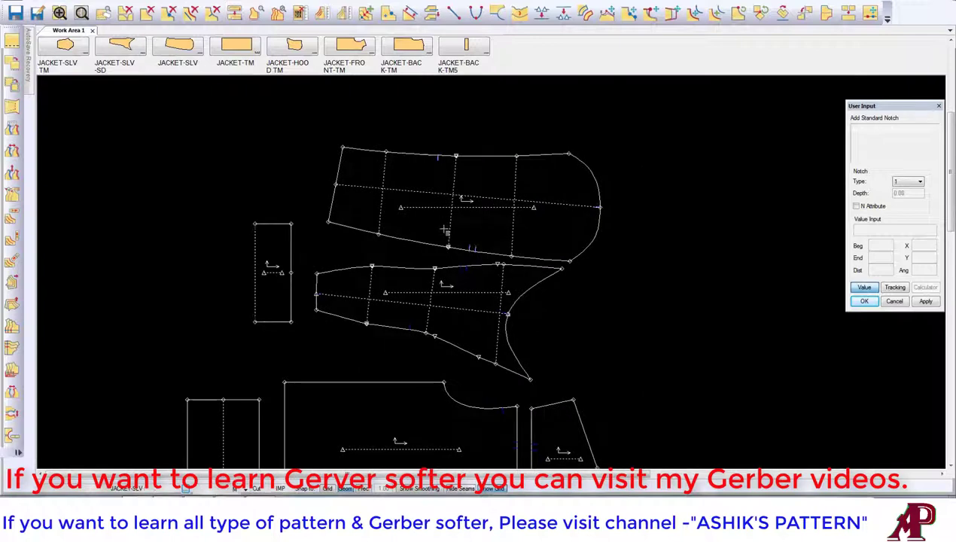
{"action": "scroll", "coordinate": [439, 225], "scroll_direction": "down", "scroll_amount": 1}
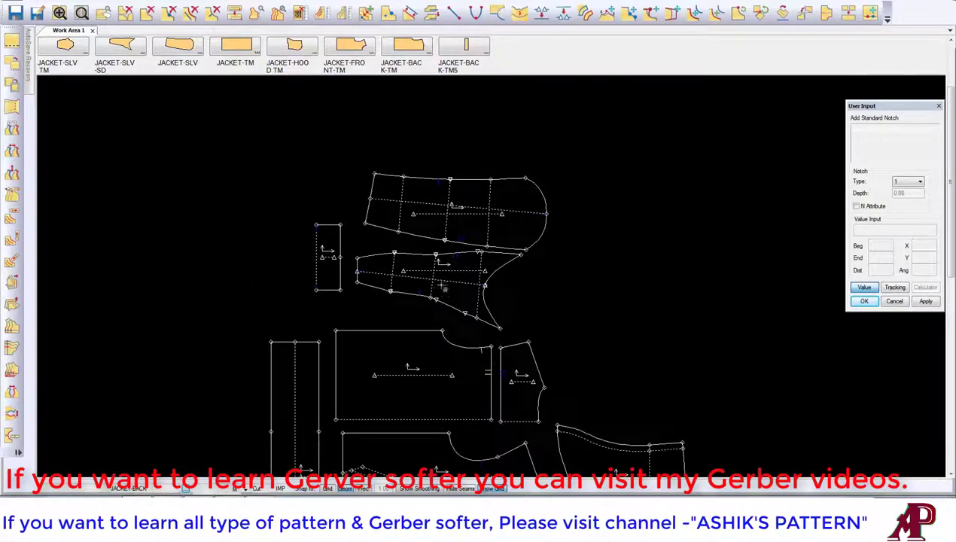
{"action": "scroll", "coordinate": [442, 287], "scroll_direction": "down", "scroll_amount": 3}
{"action": "scroll", "coordinate": [337, 325], "scroll_direction": "up", "scroll_amount": 2}
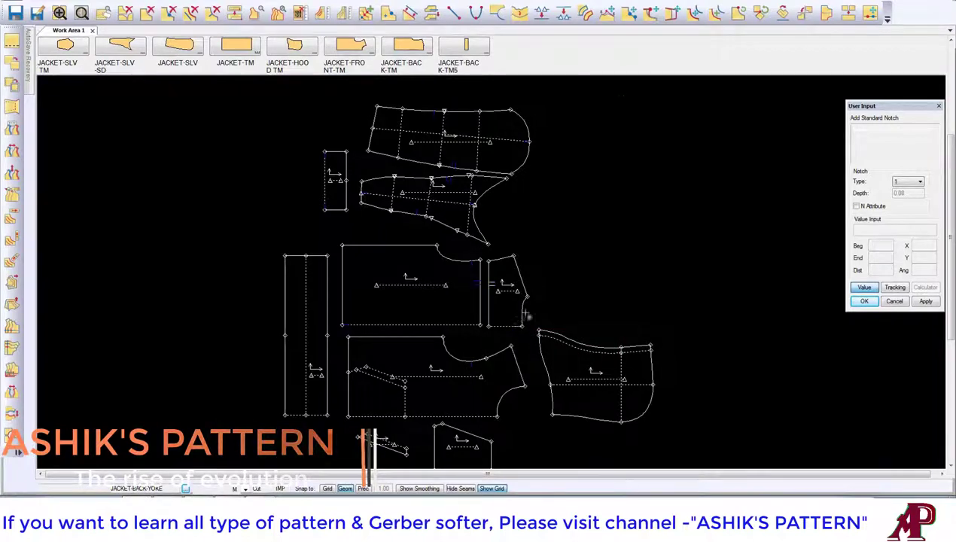
{"action": "left_click", "coordinate": [849, 13]}
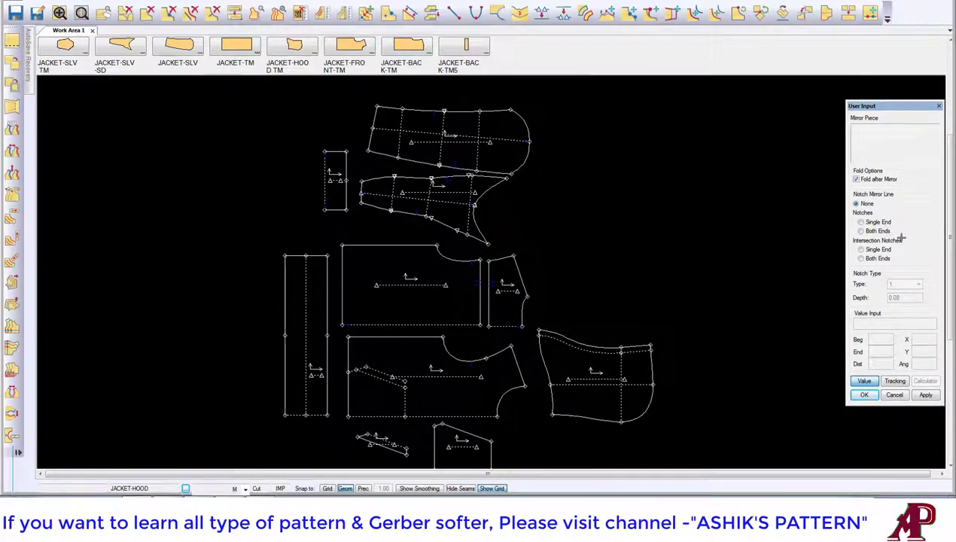
Set Mirror Piece notches to Both Ends, then cancel the mirroring
{"action": "left_click", "coordinate": [870, 231]}
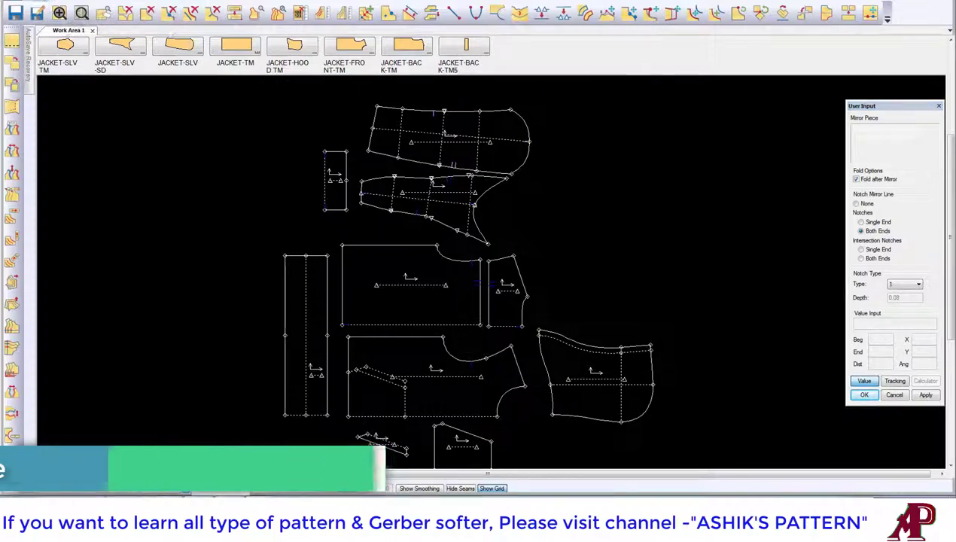
{"action": "key", "text": "Escape"}
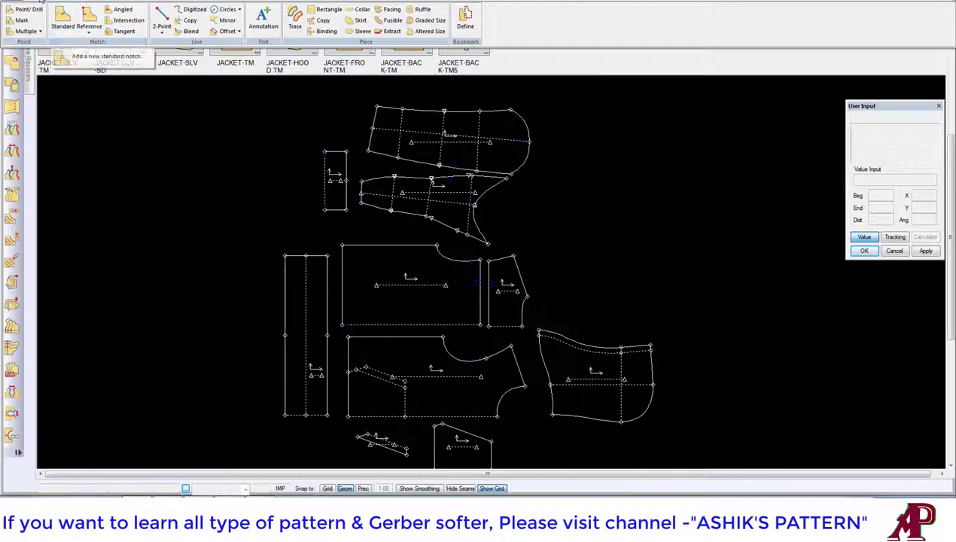
Restart Add Standard Notch (type 1, depth 0.08) and zoom to show all hoodie pieces
{"action": "left_click", "coordinate": [62, 20]}
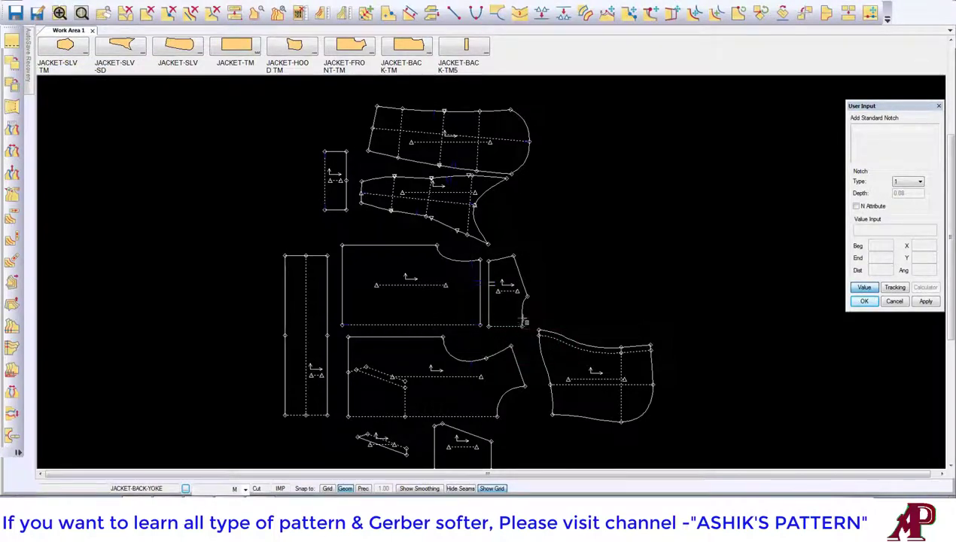
{"action": "scroll", "coordinate": [520, 338], "scroll_direction": "up", "scroll_amount": 2}
{"action": "scroll", "coordinate": [519, 288], "scroll_direction": "up", "scroll_amount": 2}
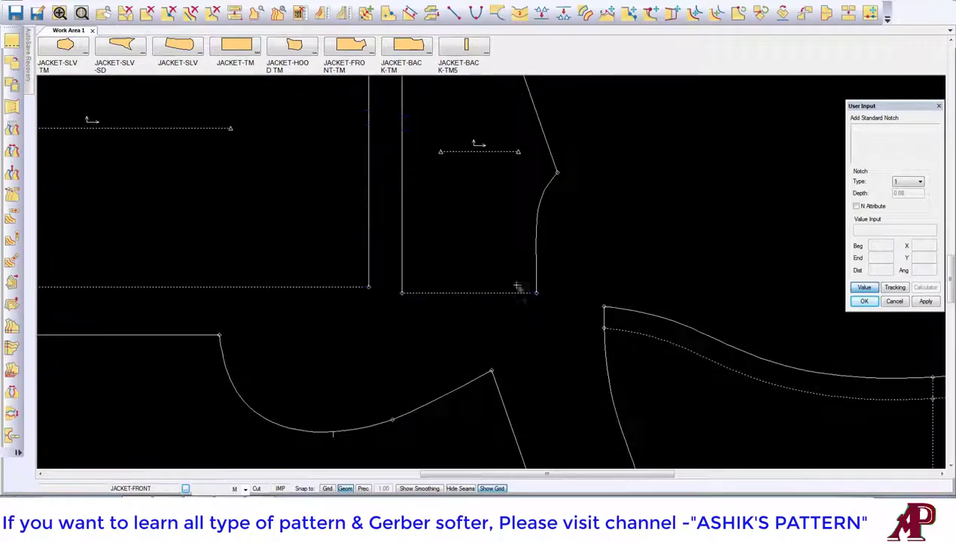
{"action": "scroll", "coordinate": [319, 268], "scroll_direction": "down", "scroll_amount": 2}
{"action": "scroll", "coordinate": [228, 305], "scroll_direction": "up", "scroll_amount": 2}
{"action": "scroll", "coordinate": [228, 305], "scroll_direction": "down", "scroll_amount": 3}
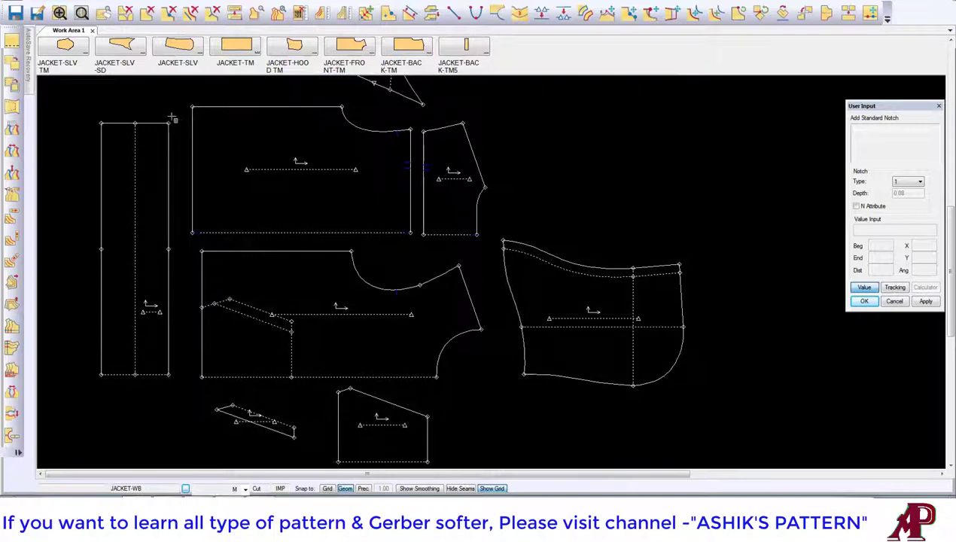
Notch the middle of the JACKET-WB waistband's right and left long edges, then finish notching
{"action": "left_click", "coordinate": [171, 248]}
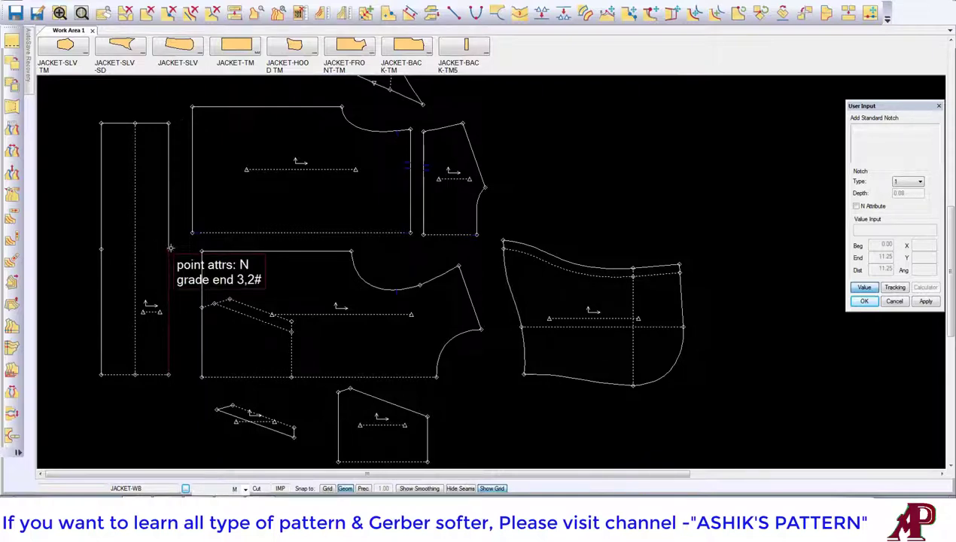
{"action": "left_click", "coordinate": [170, 248]}
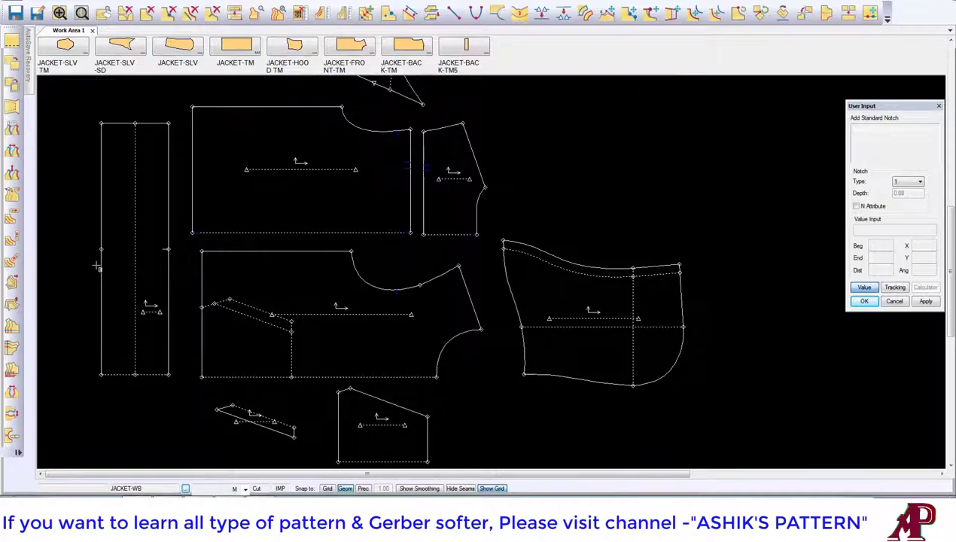
{"action": "left_click", "coordinate": [102, 249]}
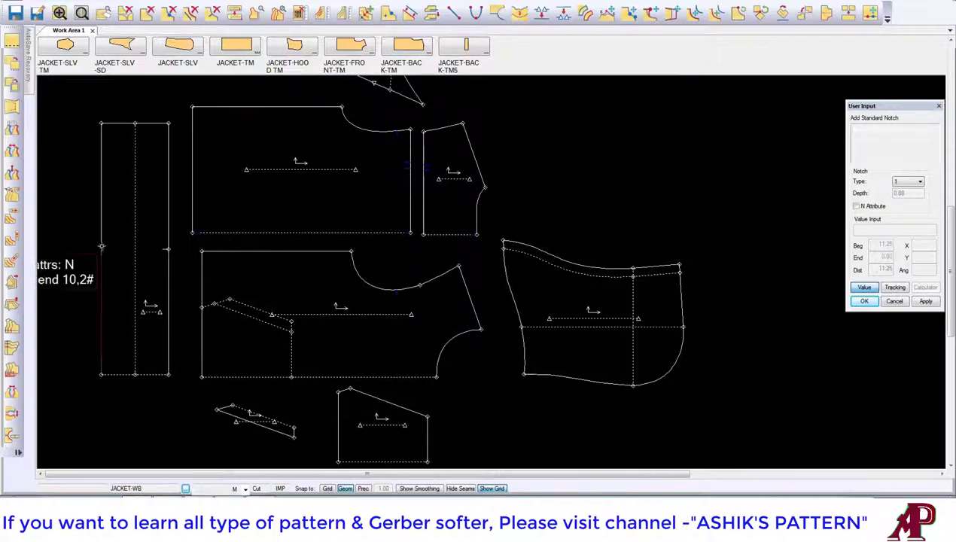
{"action": "left_click", "coordinate": [101, 248]}
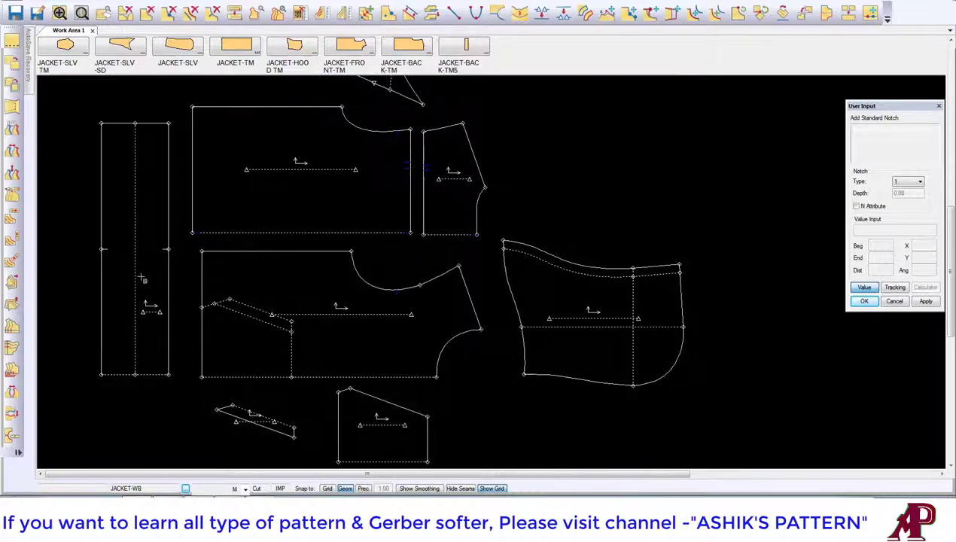
{"action": "left_click", "coordinate": [168, 368]}
{"action": "left_click", "coordinate": [101, 357]}
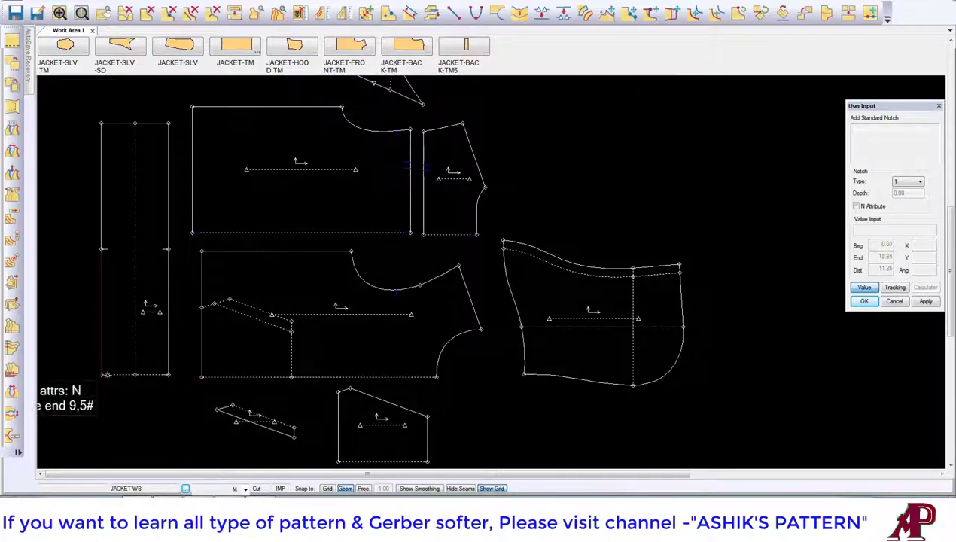
{"action": "right_click", "coordinate": [237, 225]}
{"action": "left_click", "coordinate": [239, 220]}
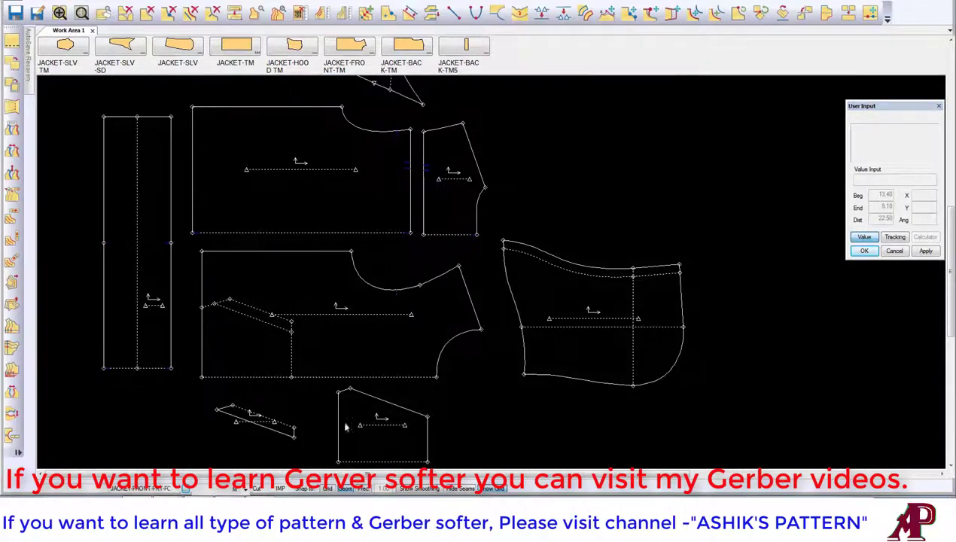
{"action": "left_click_drag", "start_coordinate": [365, 412], "coordinate": [351, 391]}
{"action": "scroll", "coordinate": [288, 439], "scroll_direction": "up", "scroll_amount": 3}
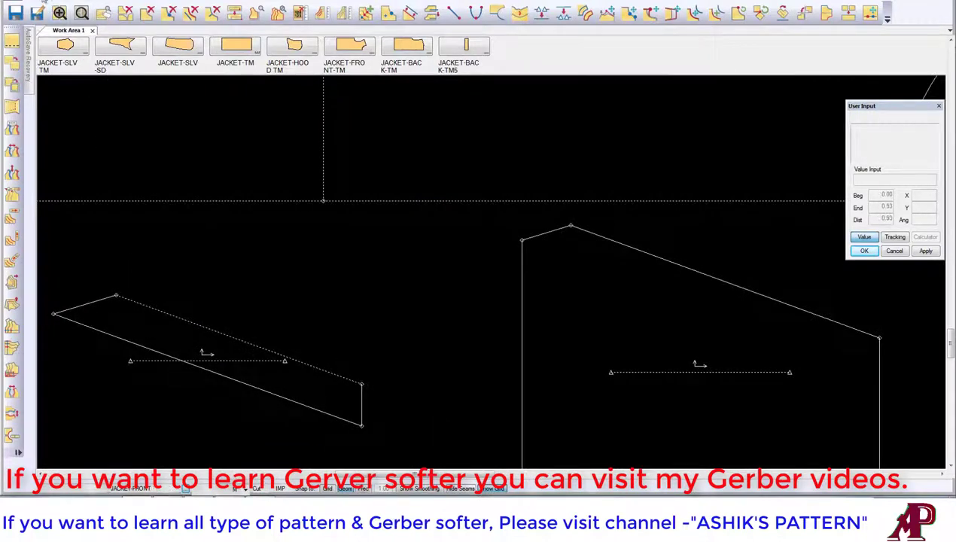
{"action": "left_click", "coordinate": [43, 2]}
{"action": "left_click", "coordinate": [75, 56]}
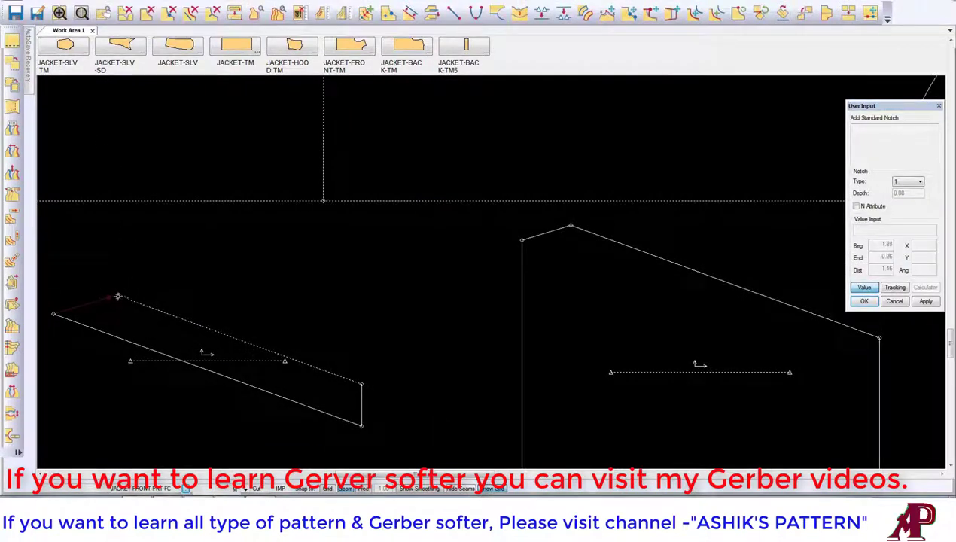
{"action": "left_click", "coordinate": [117, 297]}
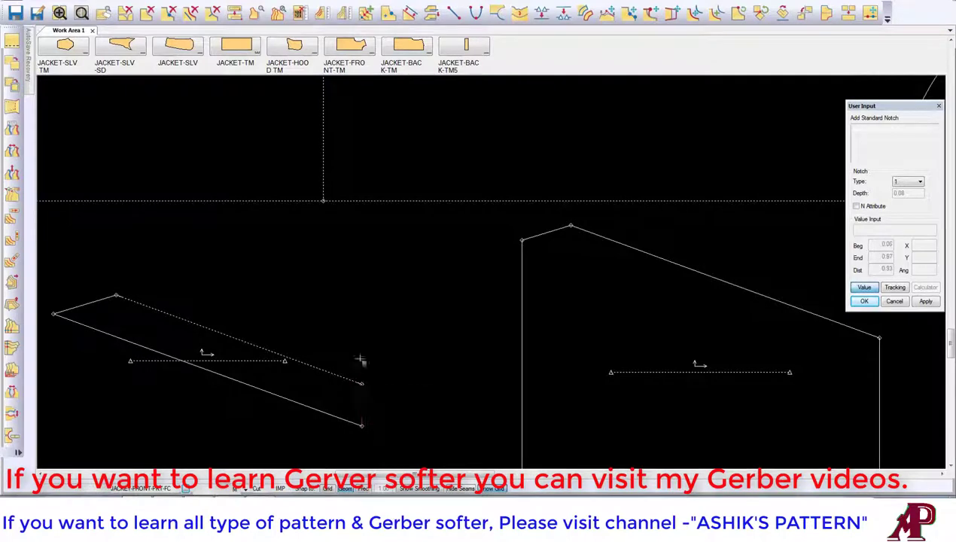
{"action": "scroll", "coordinate": [361, 372], "scroll_direction": "down", "scroll_amount": 5}
{"action": "scroll", "coordinate": [445, 340], "scroll_direction": "up", "scroll_amount": 4}
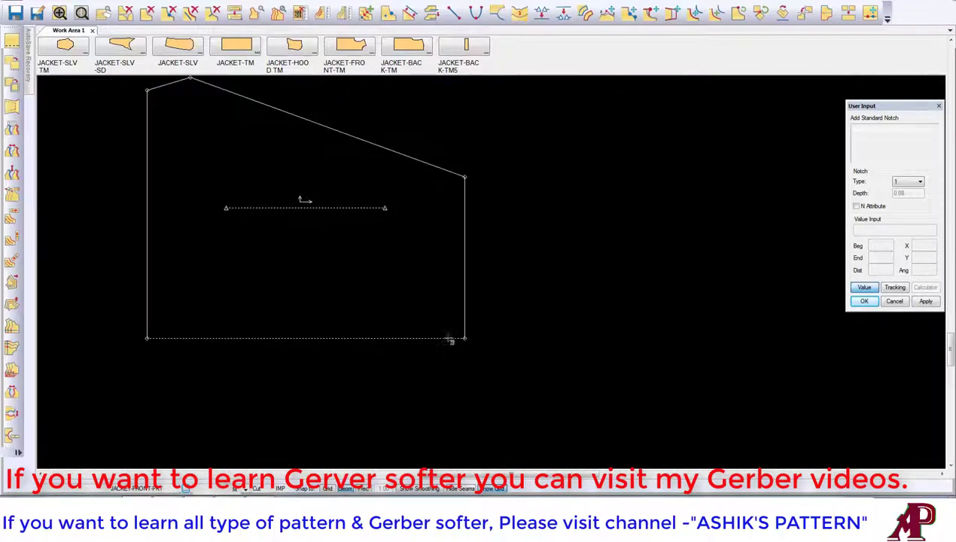
{"action": "scroll", "coordinate": [295, 304], "scroll_direction": "down", "scroll_amount": 1}
{"action": "scroll", "coordinate": [295, 304], "scroll_direction": "down", "scroll_amount": 1}
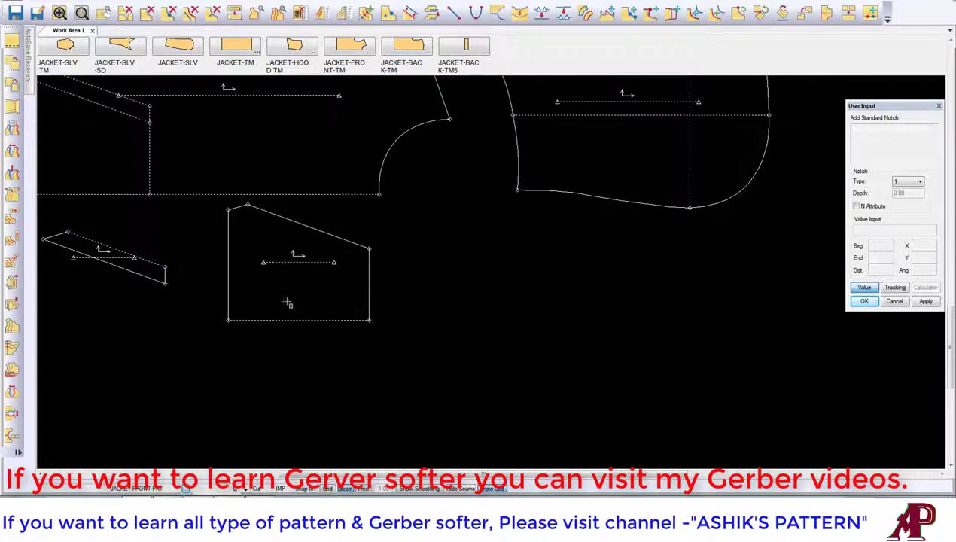
{"action": "scroll", "coordinate": [290, 305], "scroll_direction": "down", "scroll_amount": 1}
{"action": "scroll", "coordinate": [301, 301], "scroll_direction": "down", "scroll_amount": 1}
{"action": "scroll", "coordinate": [451, 256], "scroll_direction": "down", "scroll_amount": 1}
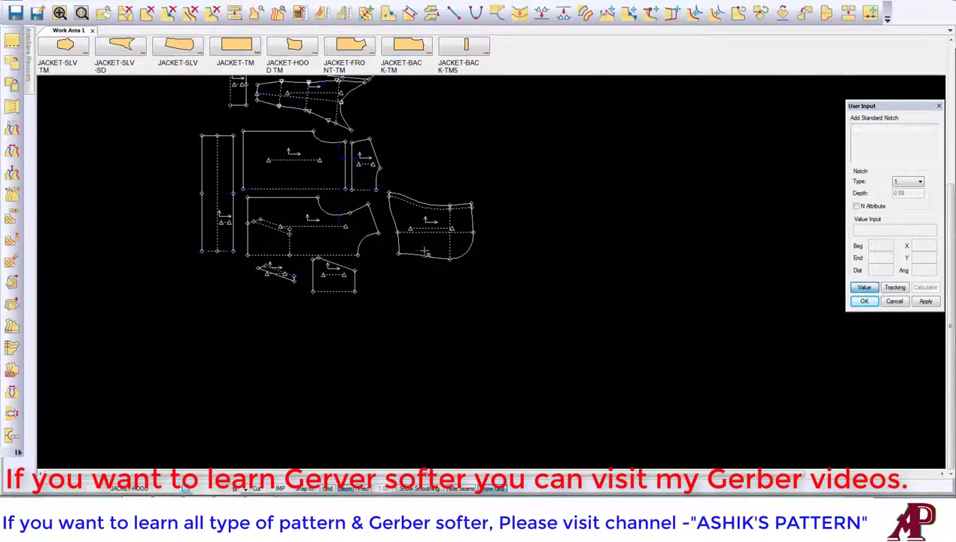
{"action": "scroll", "coordinate": [469, 253], "scroll_direction": "up", "scroll_amount": 2}
{"action": "scroll", "coordinate": [468, 254], "scroll_direction": "up", "scroll_amount": 2}
{"action": "scroll", "coordinate": [466, 225], "scroll_direction": "down", "scroll_amount": 1}
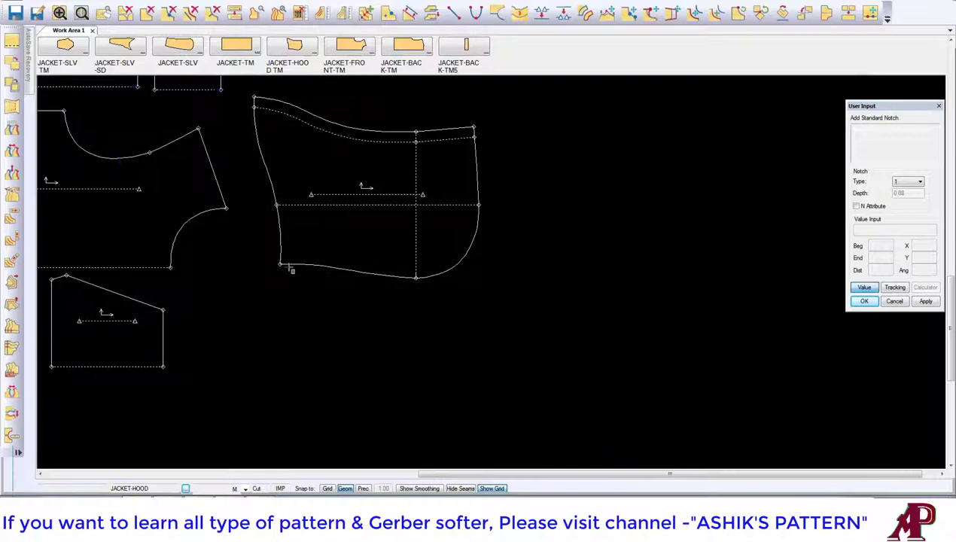
Confirm OK to end notching and begin repositioning the hood piece
{"action": "right_click", "coordinate": [349, 202]}
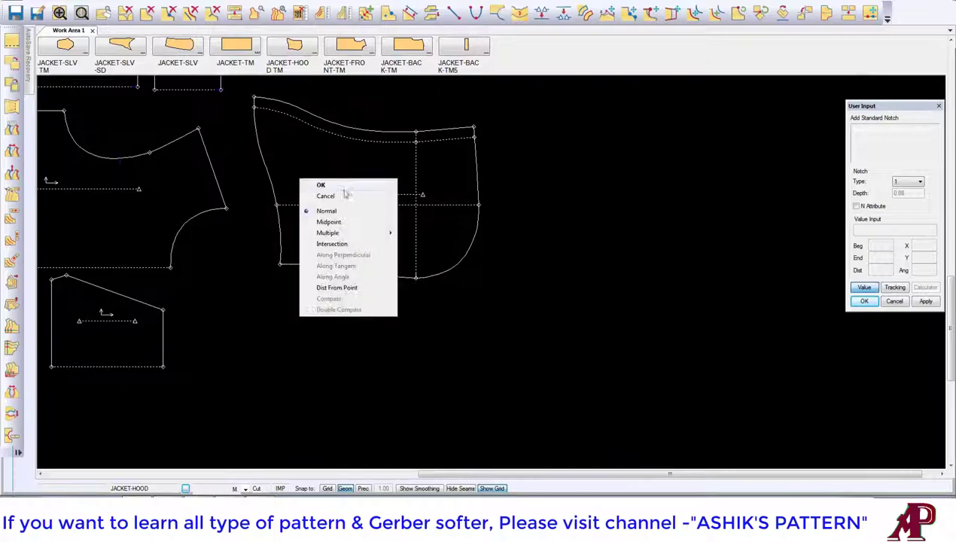
{"action": "left_click", "coordinate": [343, 195]}
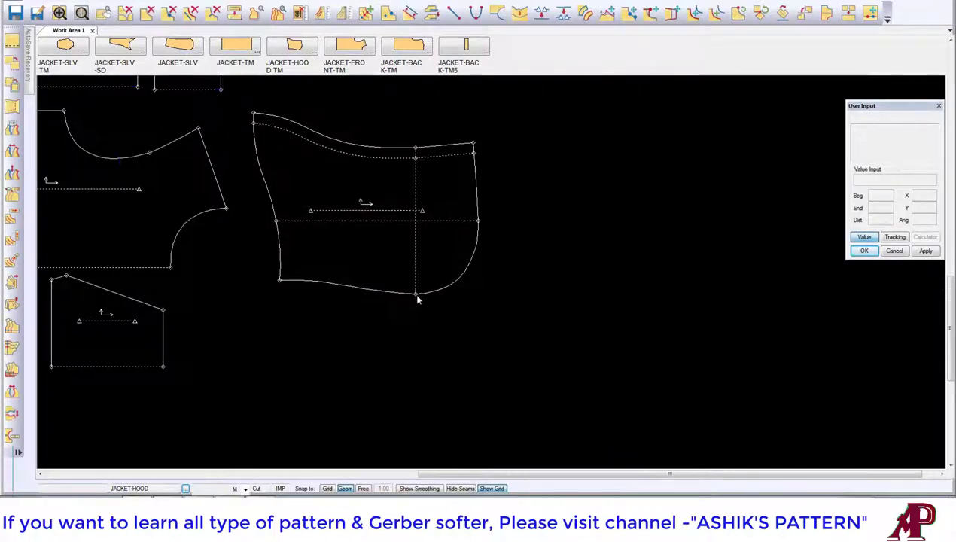
{"action": "left_click", "coordinate": [412, 294]}
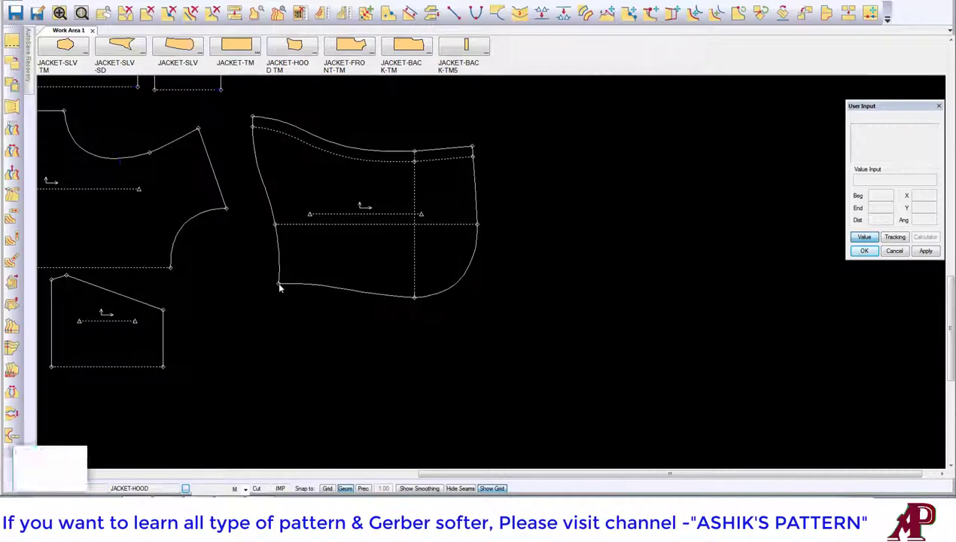
Nudge the hood piece up and left toward the front piece, then choose Measure Graded Line Length
{"action": "scroll", "coordinate": [320, 226], "scroll_direction": "down", "scroll_amount": 2}
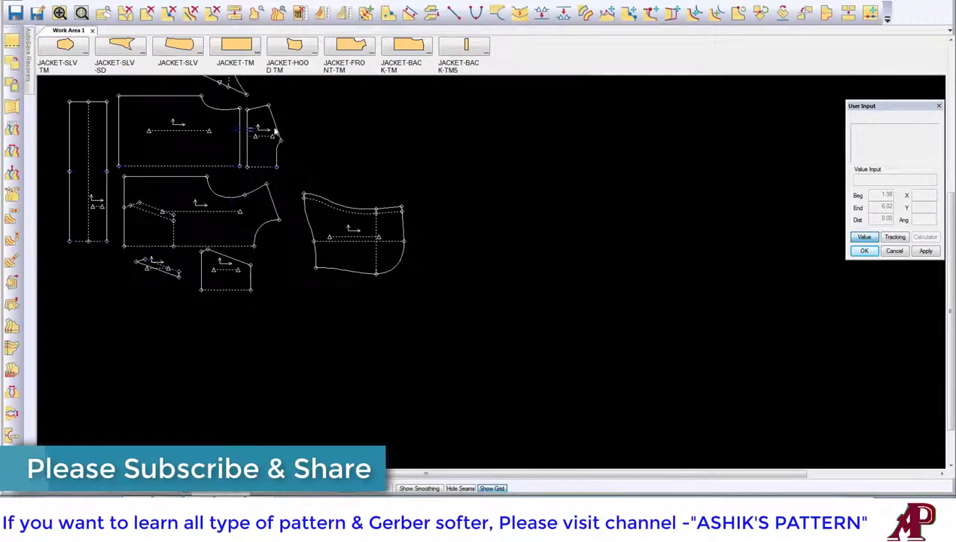
{"action": "scroll", "coordinate": [274, 136], "scroll_direction": "up", "scroll_amount": 2}
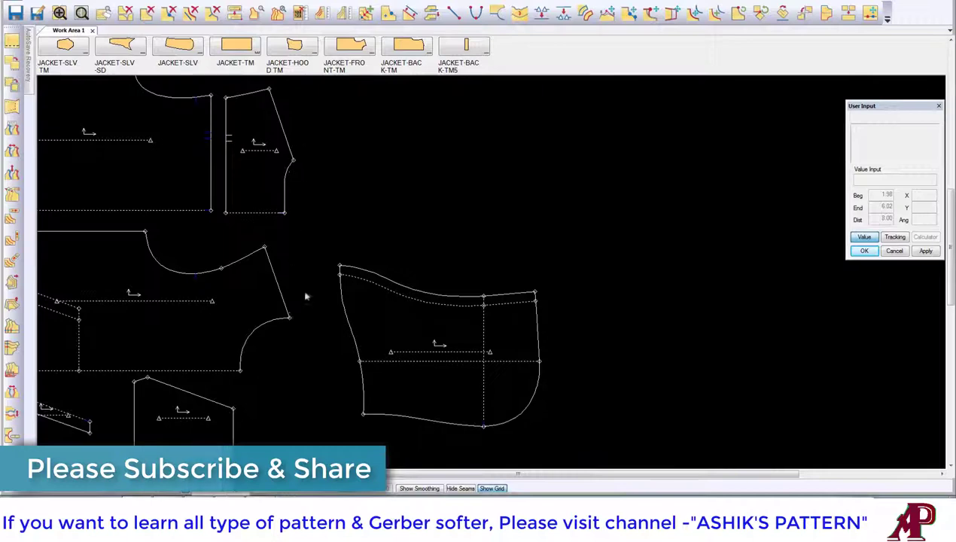
{"action": "left_click", "coordinate": [360, 307]}
{"action": "left_click", "coordinate": [359, 308]}
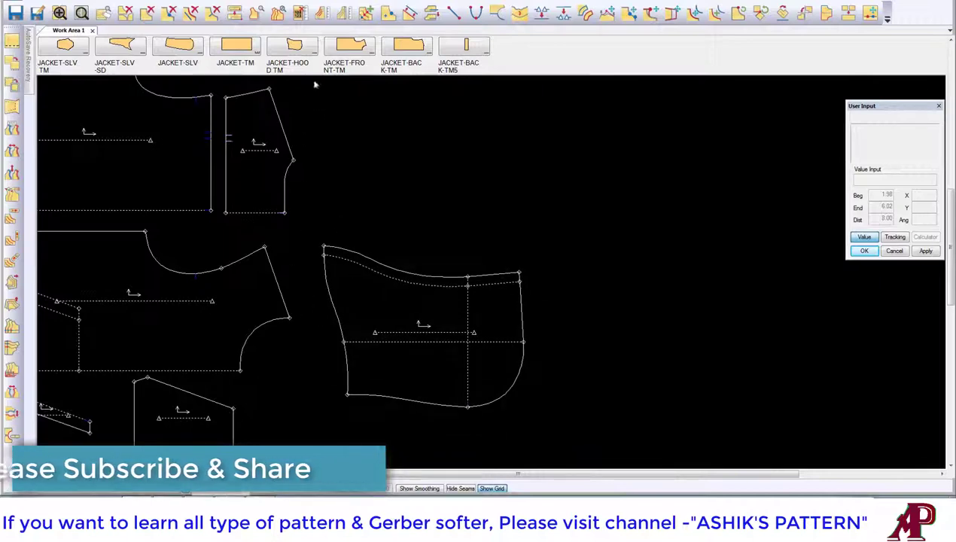
{"action": "left_click", "coordinate": [322, 13]}
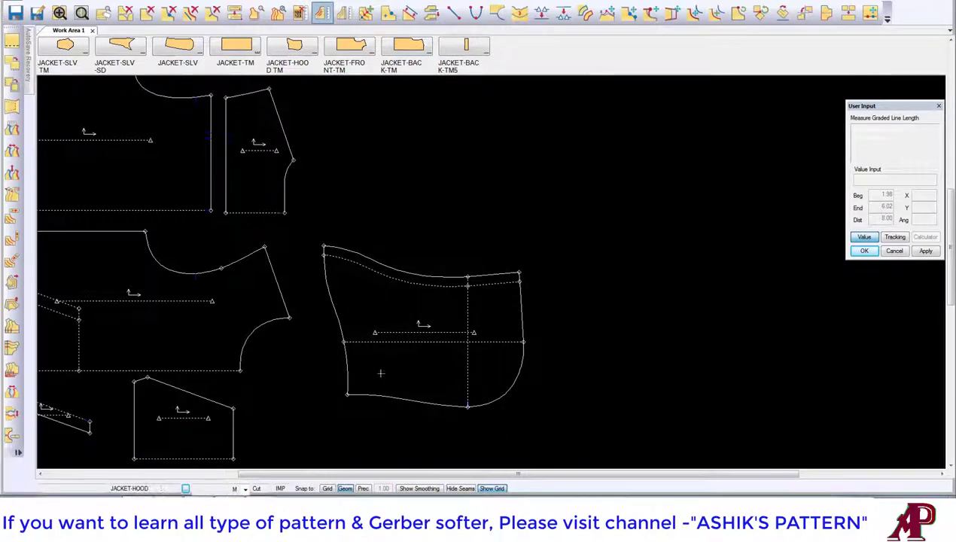
Compare the hood neck seam (12.24) with the front-plus-back neckline (11.10), a 1.14 difference
{"action": "left_click", "coordinate": [343, 328]}
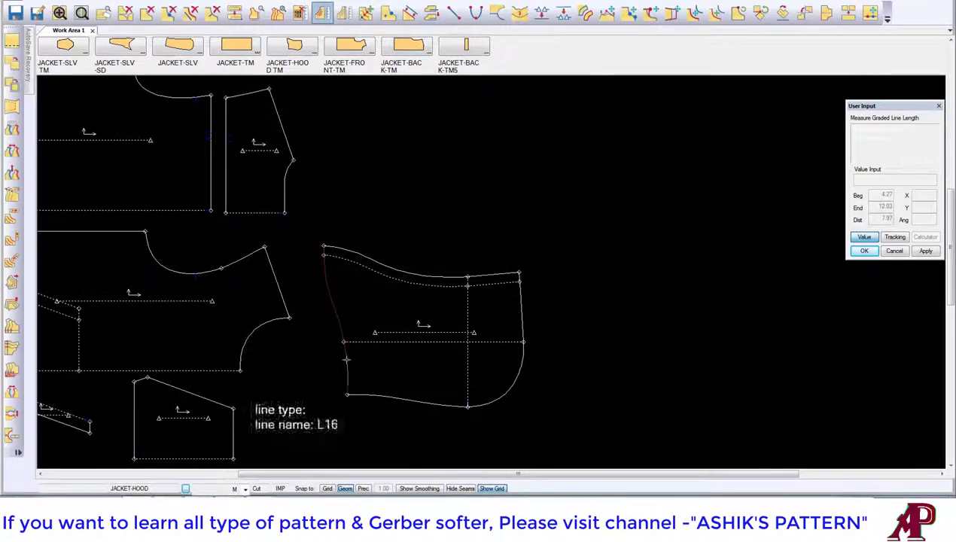
{"action": "left_click", "coordinate": [250, 344]}
{"action": "left_click", "coordinate": [285, 181]}
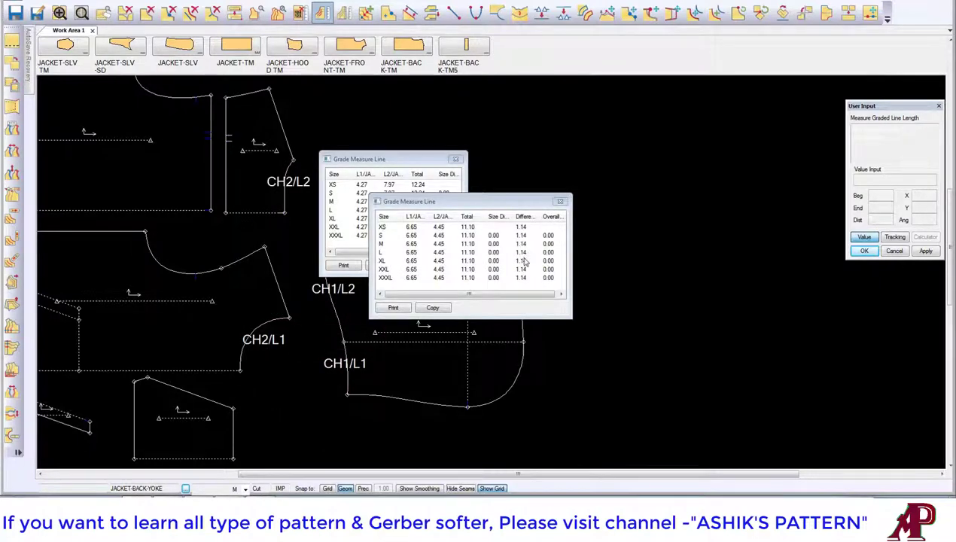
Clear all measurements, check the reference sketch's neck seam notes, and nudge the hood piece upward
{"action": "right_click", "coordinate": [638, 220]}
{"action": "left_click", "coordinate": [636, 236]}
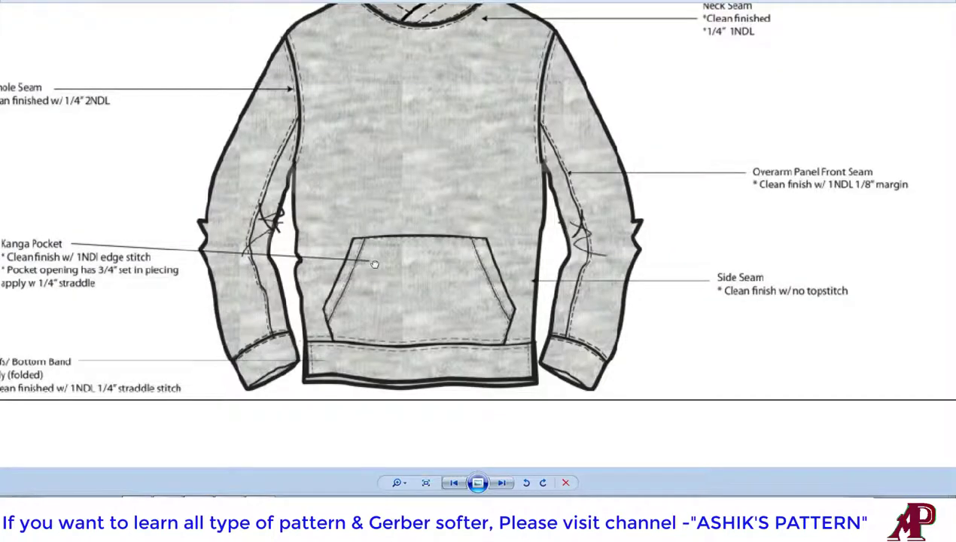
{"action": "left_click_drag", "start_coordinate": [374, 264], "coordinate": [382, 360]}
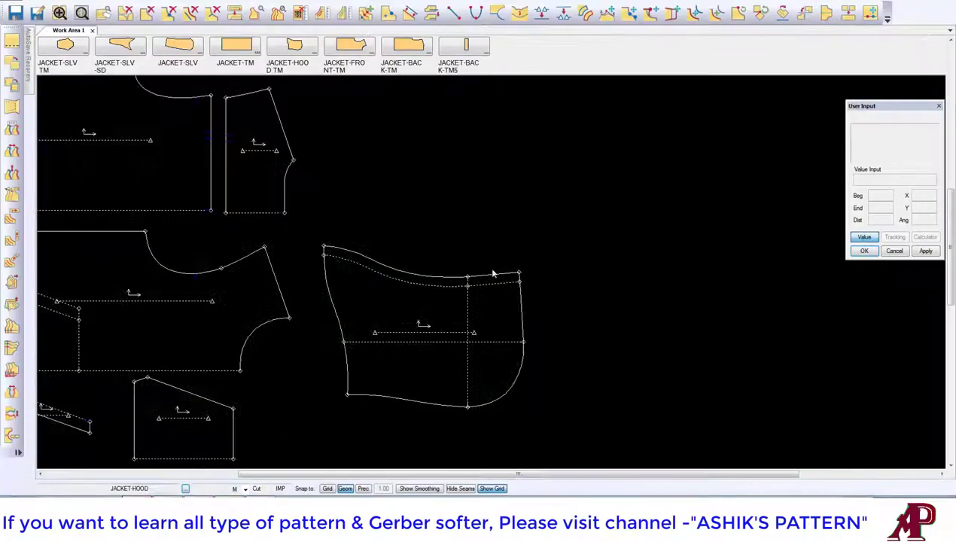
{"action": "left_click", "coordinate": [373, 324]}
Split the hood's left edge into two lines
{"action": "scroll", "coordinate": [328, 256], "scroll_direction": "up", "scroll_amount": 1}
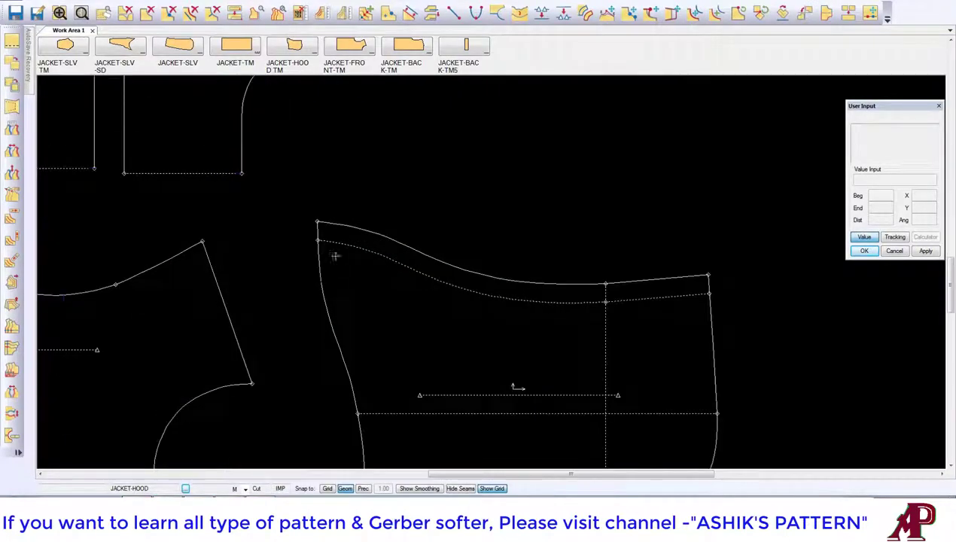
{"action": "scroll", "coordinate": [332, 254], "scroll_direction": "up", "scroll_amount": 1}
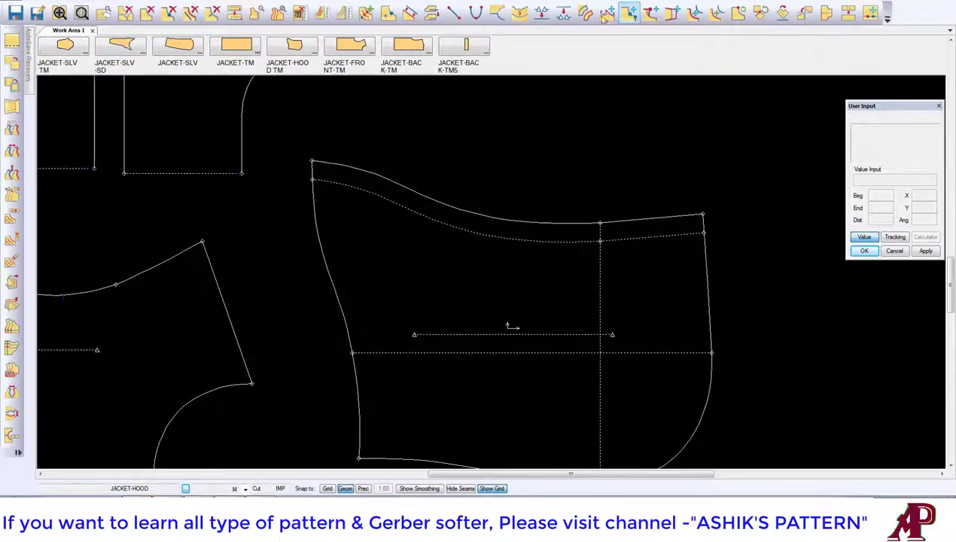
{"action": "left_click", "coordinate": [563, 13]}
{"action": "left_click", "coordinate": [311, 201]}
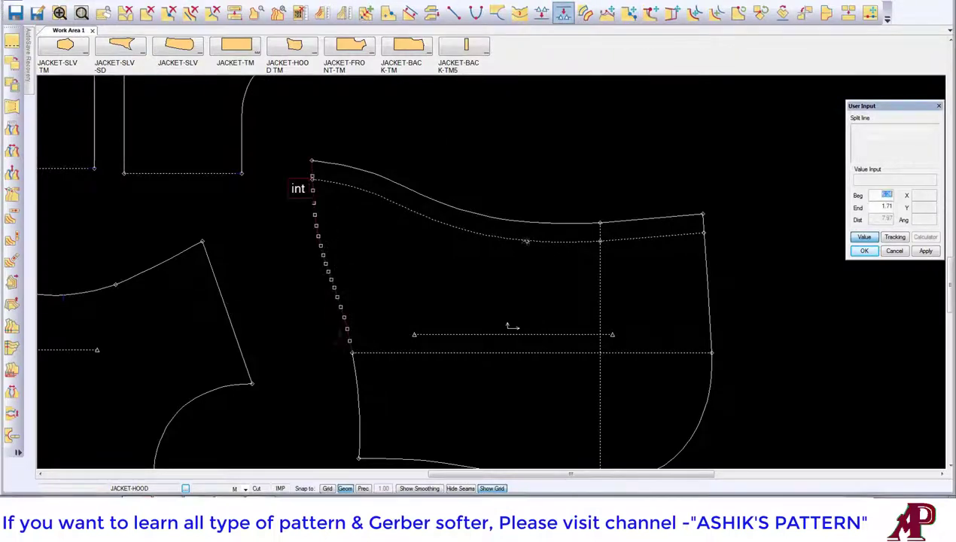
{"action": "left_click", "coordinate": [875, 206]}
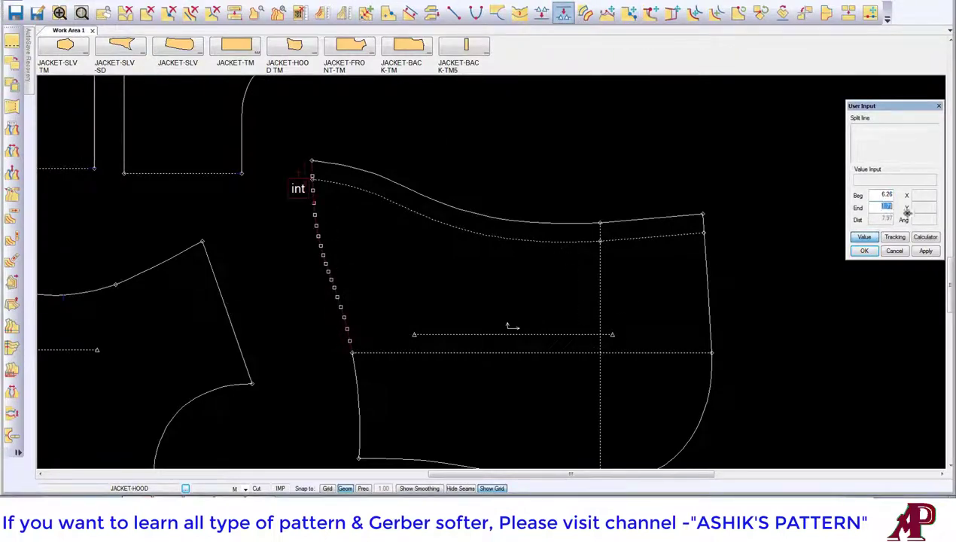
{"action": "key", "text": "Return"}
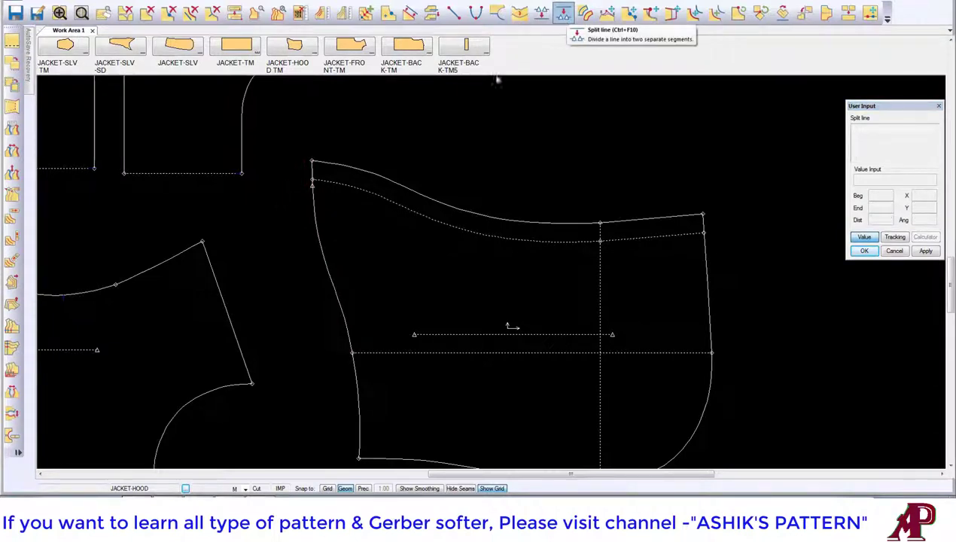
Add a standard notch near the upper end of the hood's left edge
{"action": "left_click", "coordinate": [320, 197]}
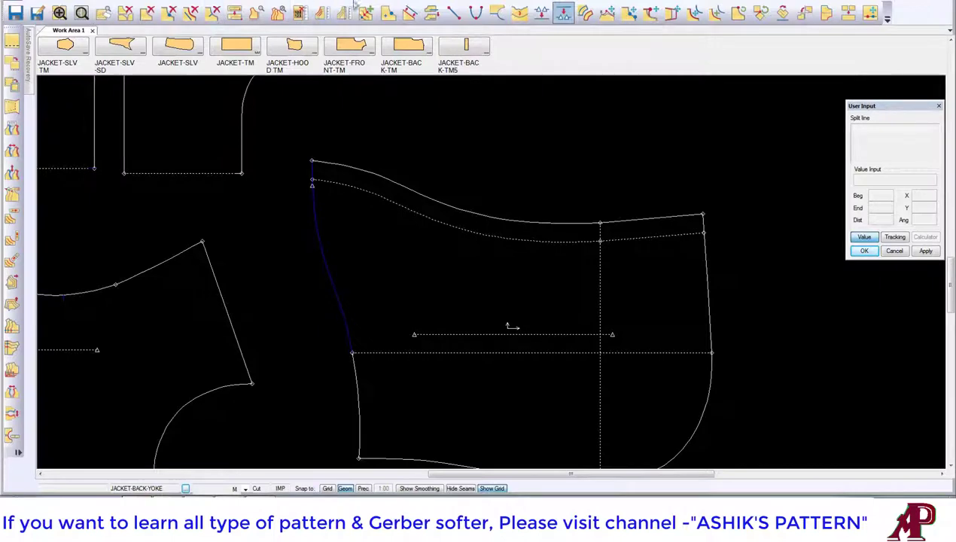
{"action": "left_click", "coordinate": [366, 13]}
{"action": "left_click", "coordinate": [315, 182]}
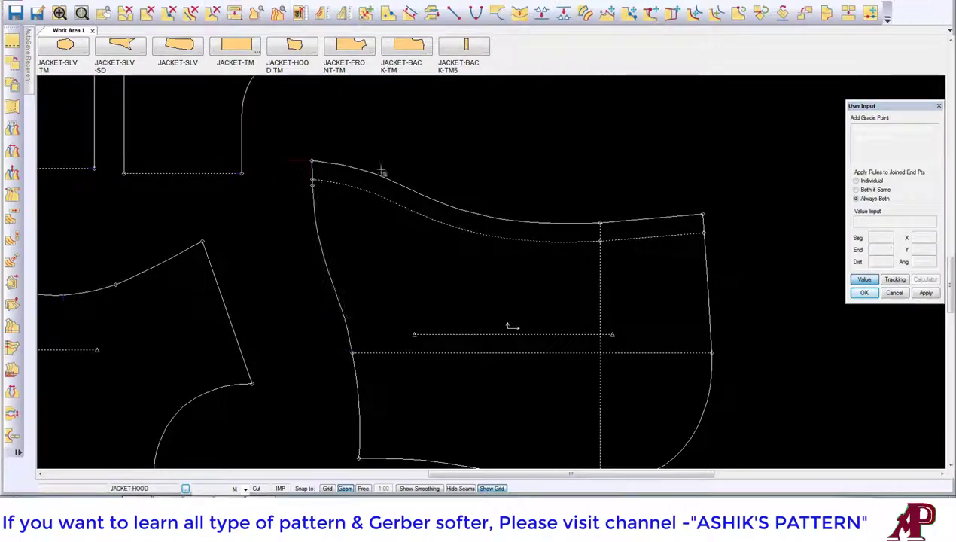
{"action": "left_click", "coordinate": [316, 197]}
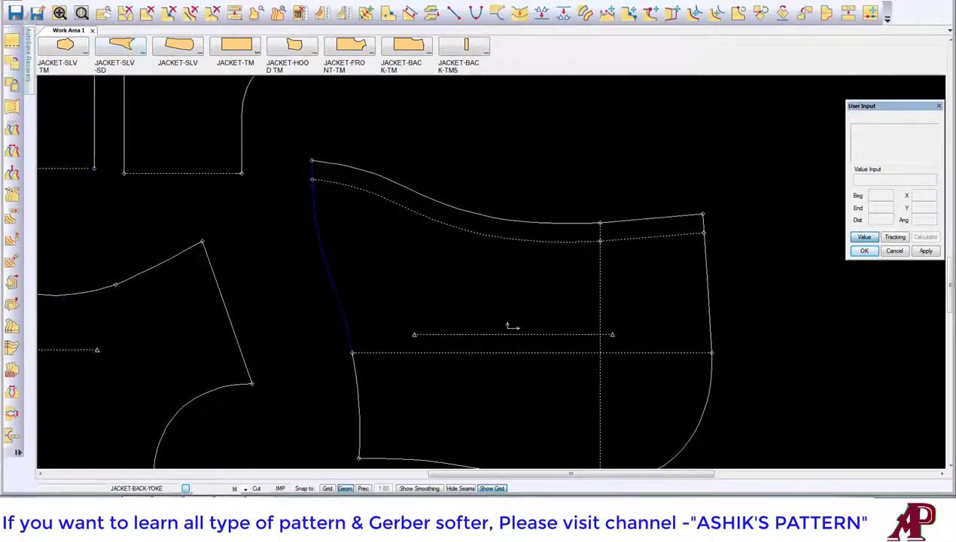
{"action": "left_click", "coordinate": [63, 16]}
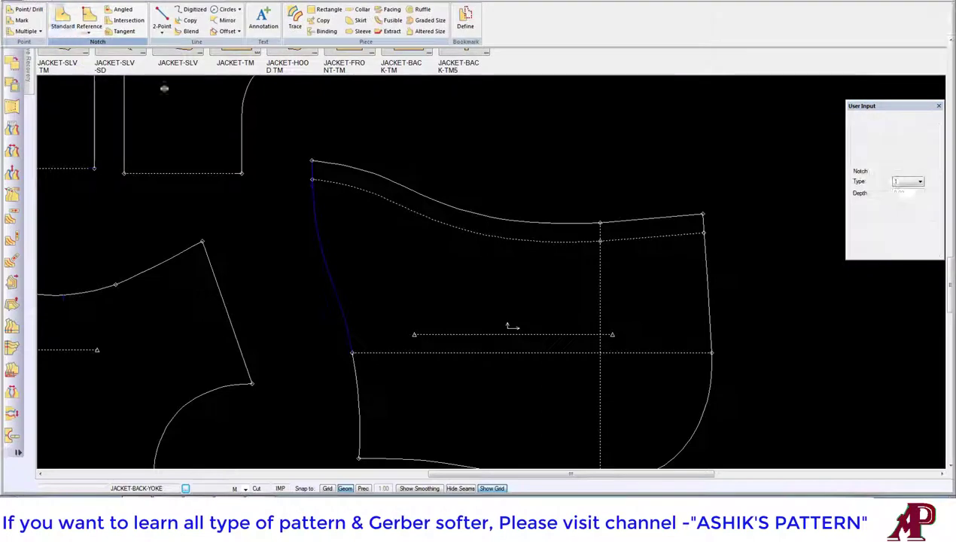
{"action": "left_click", "coordinate": [316, 203]}
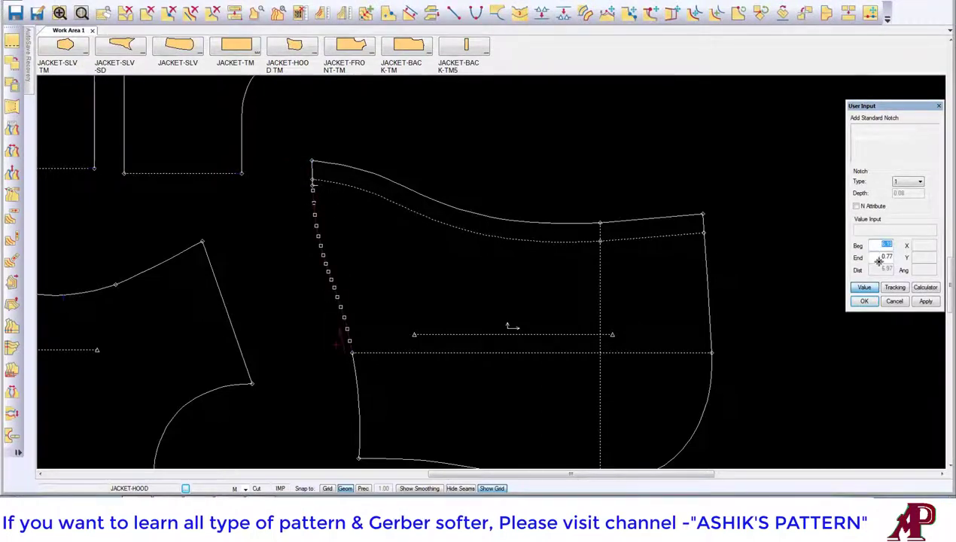
{"action": "key", "text": "Tab"}
{"action": "key", "text": "Return"}
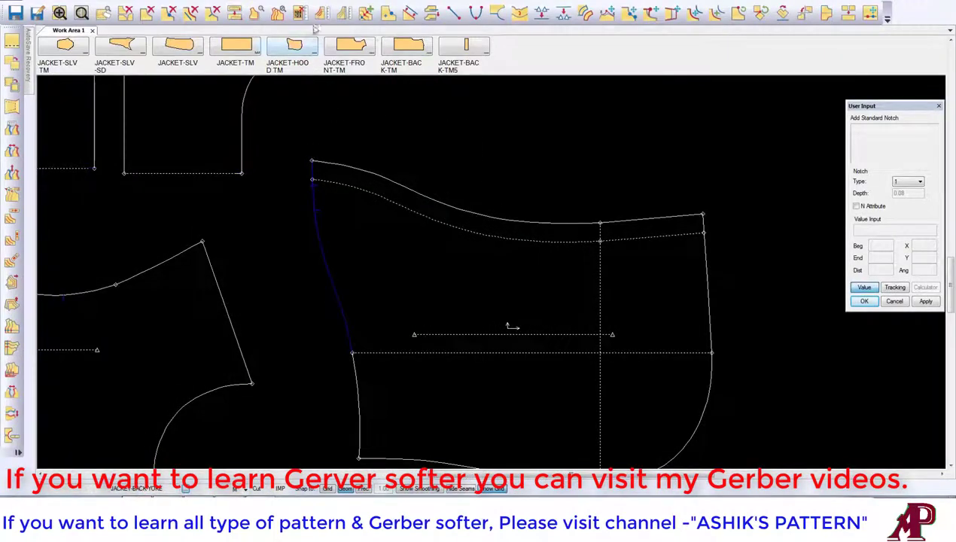
Re-measure the hood neck seam against the front and back neckline, then close those tables
{"action": "left_click", "coordinate": [321, 12]}
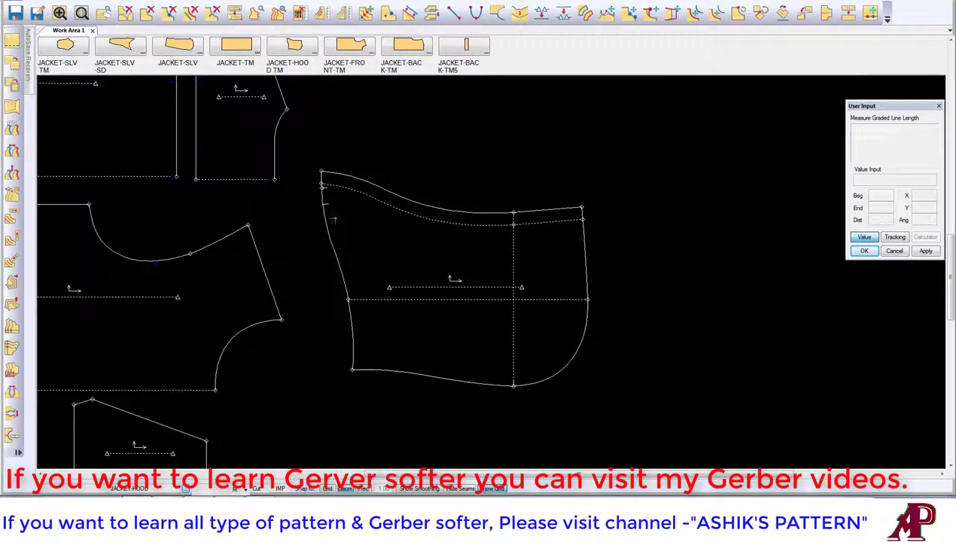
{"action": "left_click", "coordinate": [332, 234]}
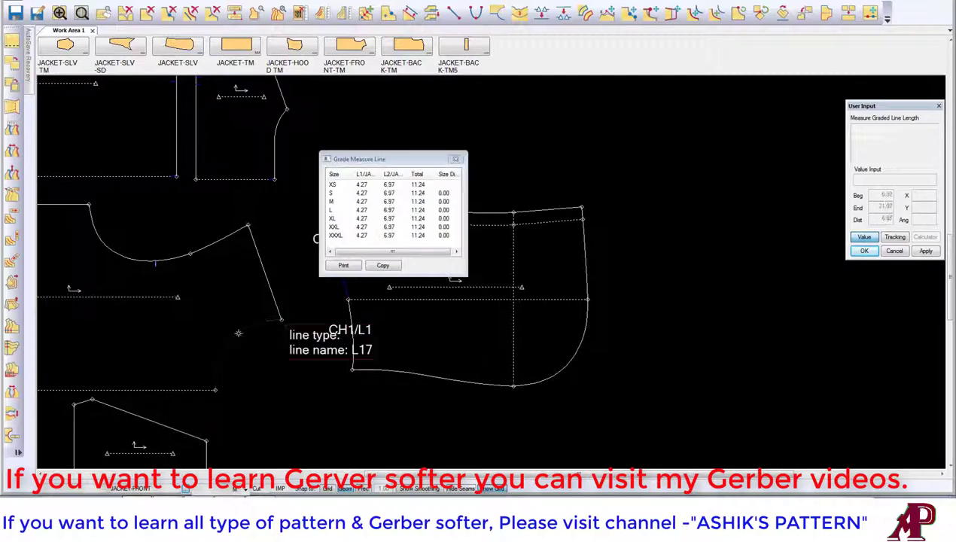
{"action": "left_click", "coordinate": [280, 150]}
{"action": "left_click", "coordinate": [248, 339]}
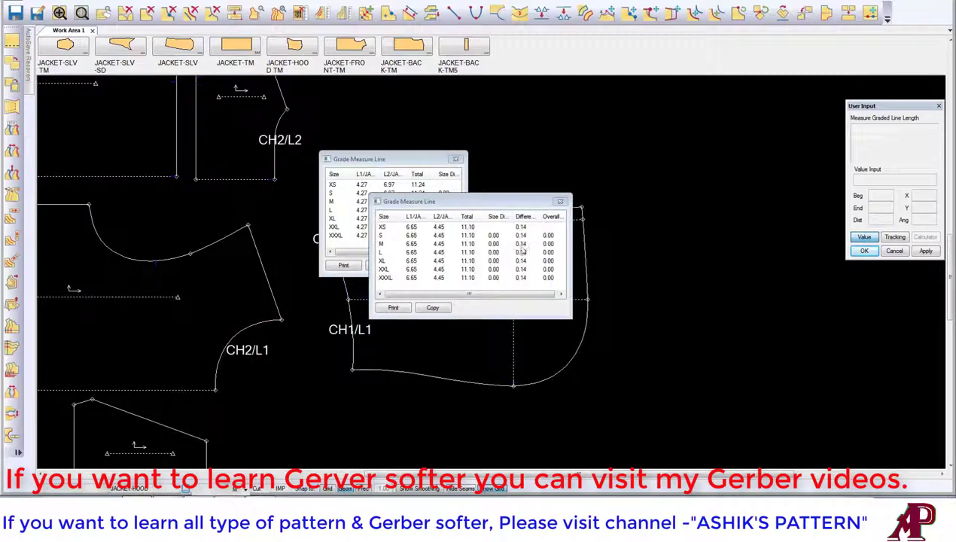
{"action": "right_click", "coordinate": [245, 172]}
{"action": "left_click", "coordinate": [243, 175]}
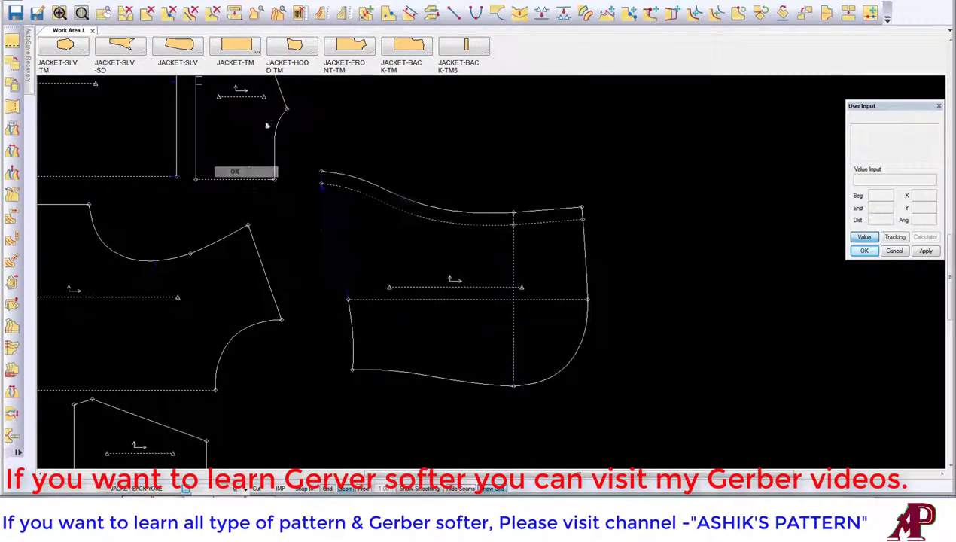
Measure the hood's left edge, which reads 4.45 for every size XS–XXXL
{"action": "left_click", "coordinate": [322, 13]}
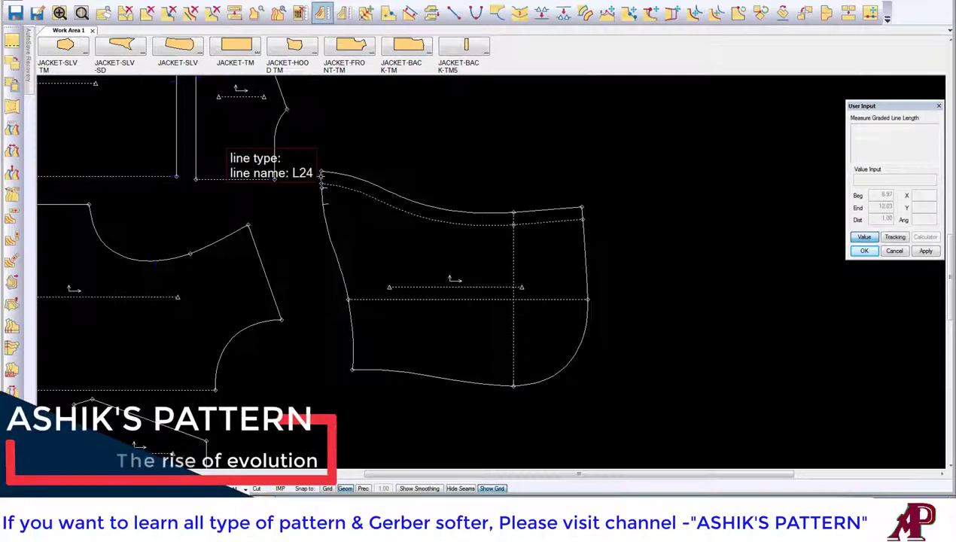
{"action": "left_click", "coordinate": [276, 162]}
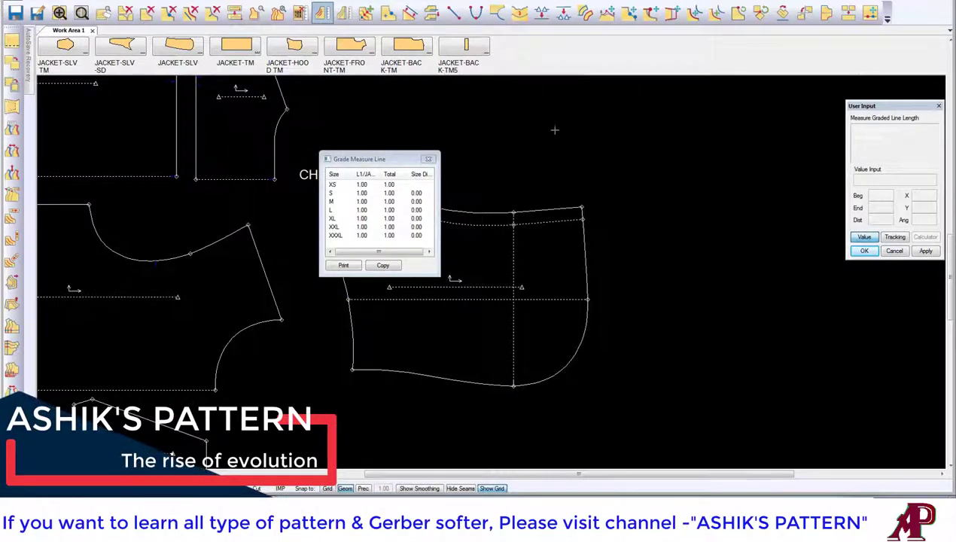
{"action": "right_click", "coordinate": [523, 128]}
{"action": "left_click", "coordinate": [554, 132]}
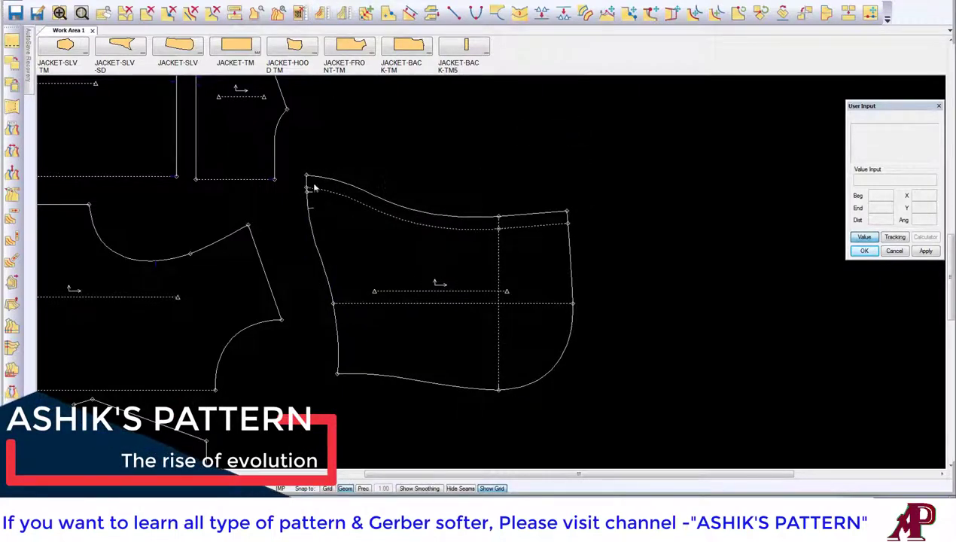
{"action": "left_click", "coordinate": [322, 13]}
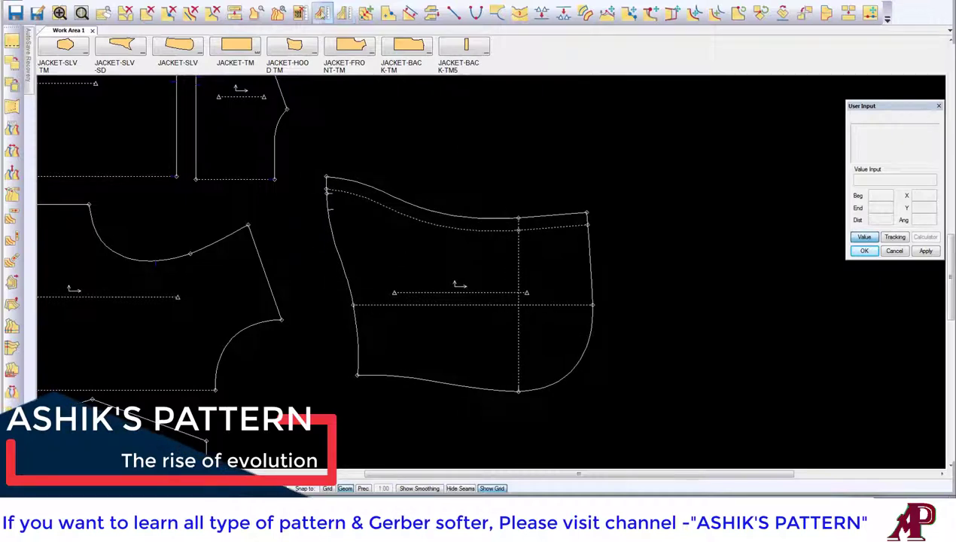
{"action": "left_click", "coordinate": [333, 215]}
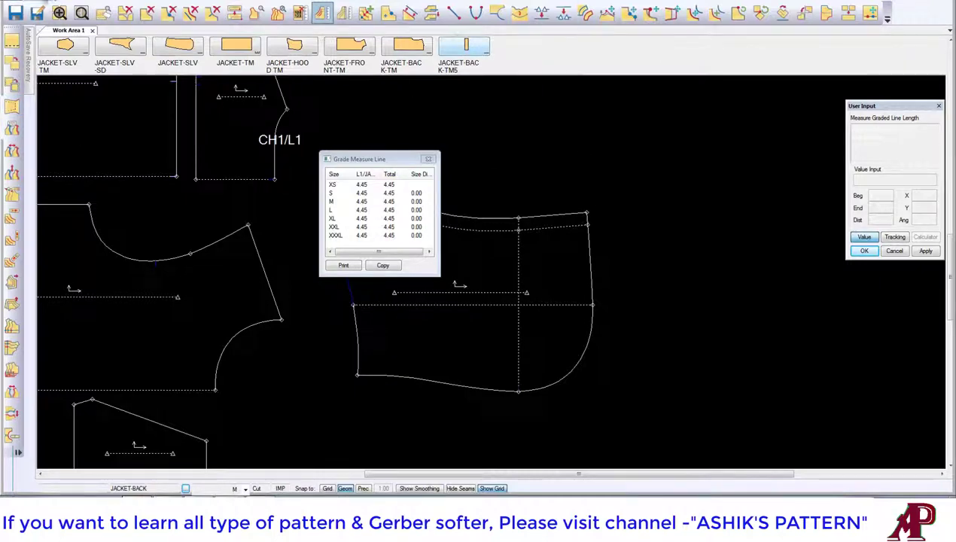
Briefly start standard notching, then re-measure the hood's left edge and close the table
{"action": "left_click", "coordinate": [39, 4]}
{"action": "left_click", "coordinate": [98, 30]}
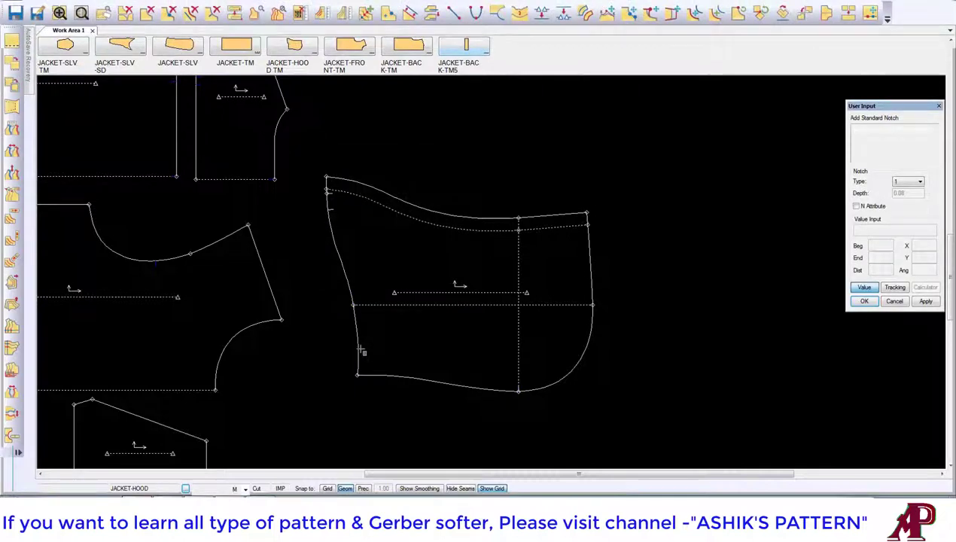
{"action": "left_click", "coordinate": [342, 13]}
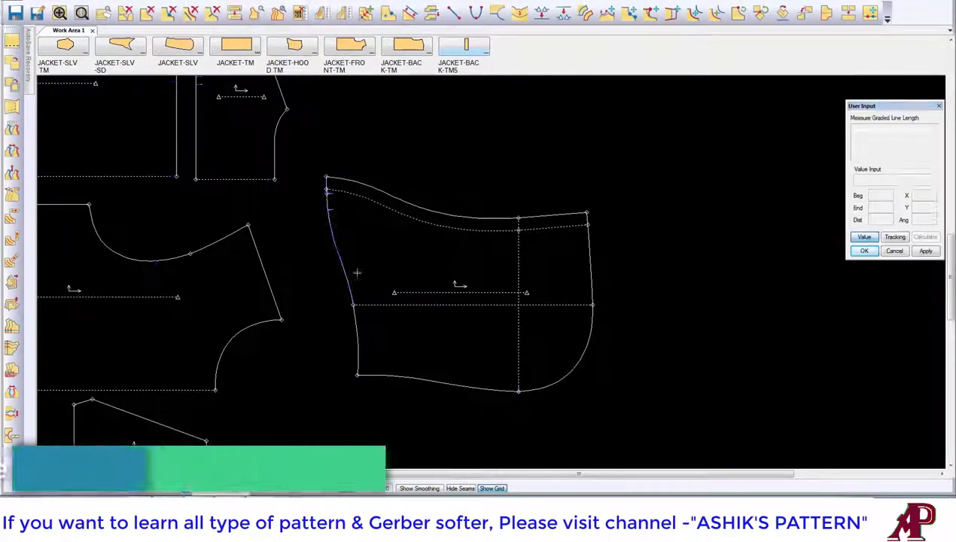
{"action": "left_click", "coordinate": [354, 325]}
{"action": "right_click", "coordinate": [489, 161]}
{"action": "left_click", "coordinate": [519, 166]}
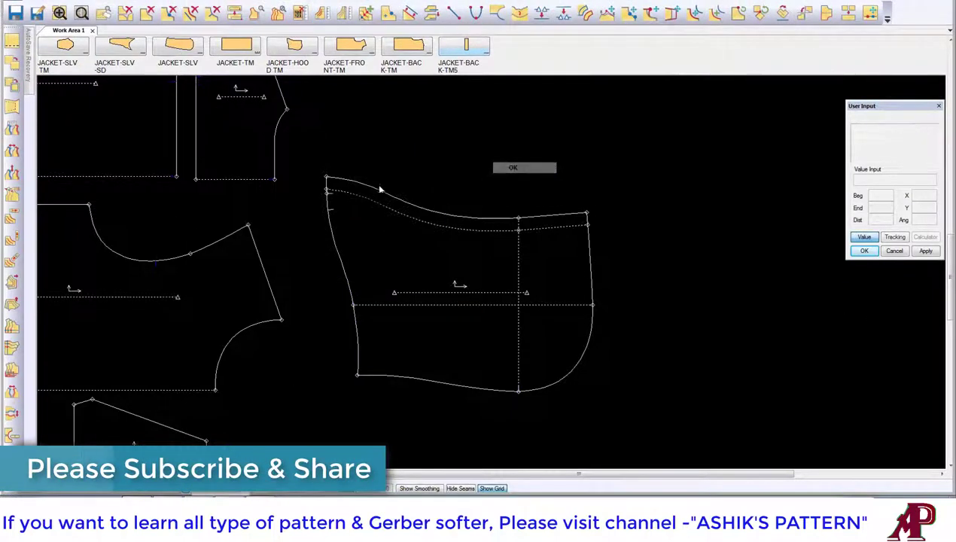
Combine the hood's left edge lines into one 11.24 line and start notching it
{"action": "left_click", "coordinate": [541, 13]}
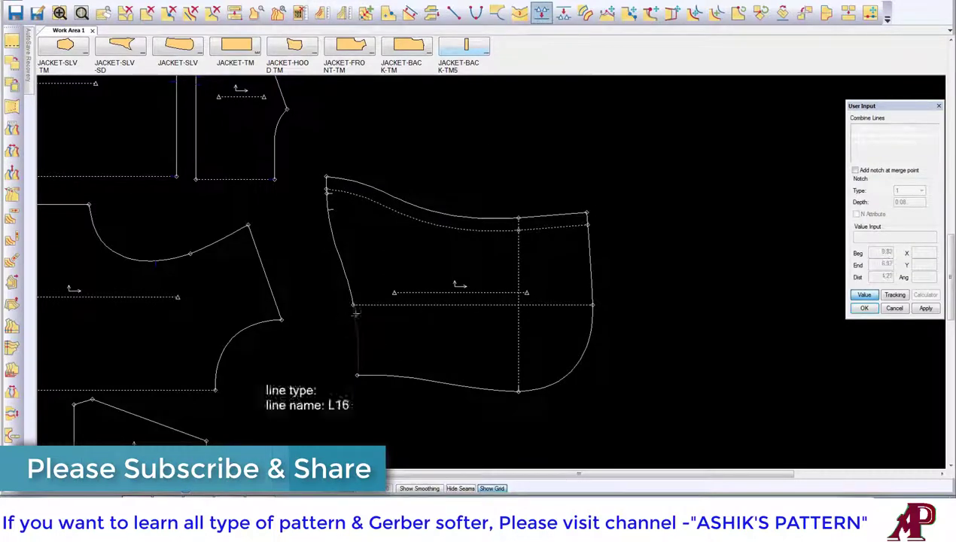
{"action": "right_click", "coordinate": [379, 263]}
{"action": "left_click", "coordinate": [369, 263]}
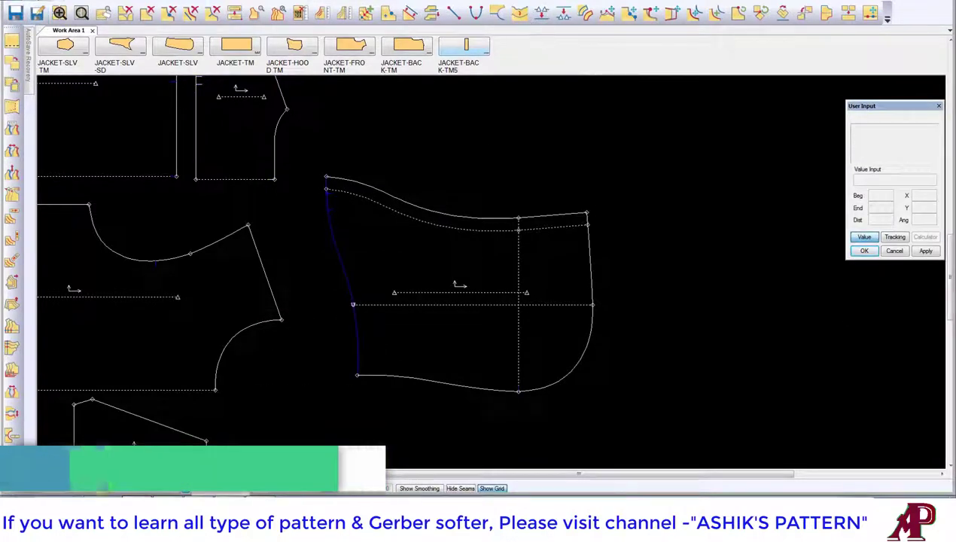
{"action": "left_click", "coordinate": [76, 21]}
{"action": "left_click", "coordinate": [351, 361]}
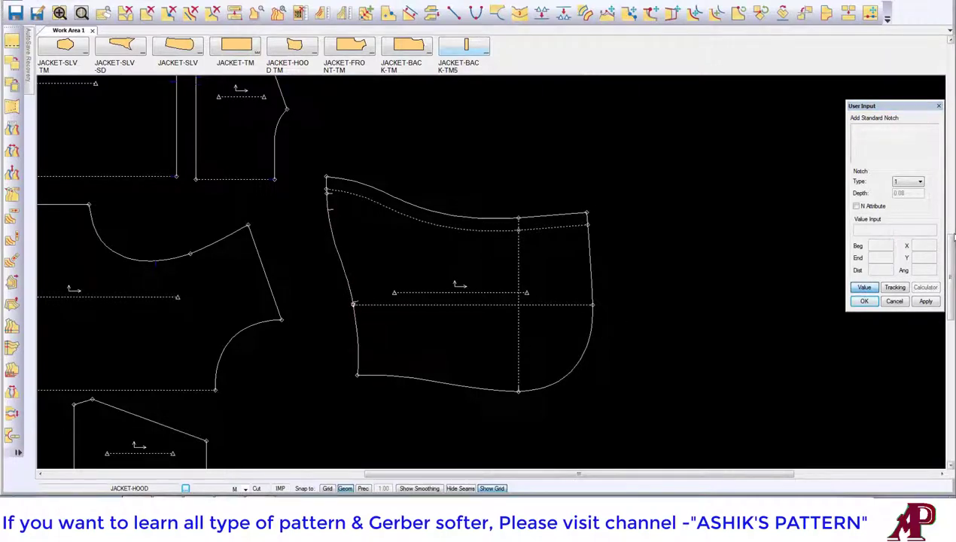
Zoom in and place the standard notch on the hood's left edge
{"action": "scroll", "coordinate": [384, 301], "scroll_direction": "down", "scroll_amount": 2}
{"action": "scroll", "coordinate": [355, 322], "scroll_direction": "up", "scroll_amount": 4}
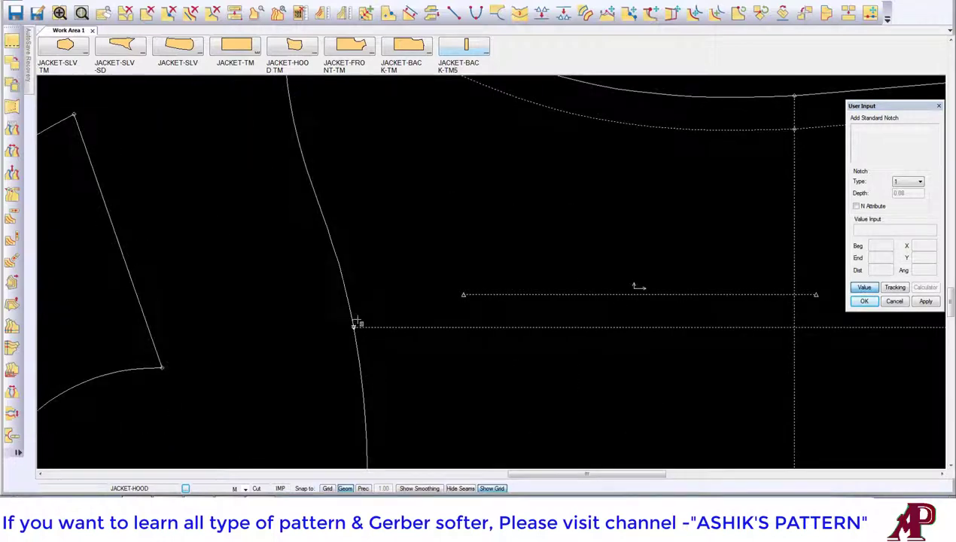
{"action": "scroll", "coordinate": [356, 324], "scroll_direction": "down", "scroll_amount": 2}
{"action": "left_click", "coordinate": [354, 323]}
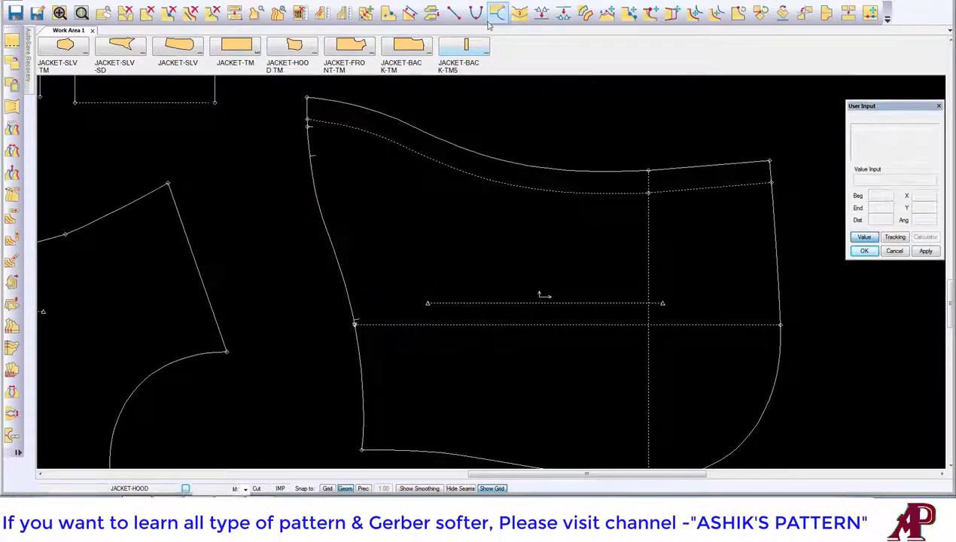
Slide the hood's horizontal line with Move Smooth to meet the notch, then zoom out to all pieces
{"action": "left_click", "coordinate": [607, 13]}
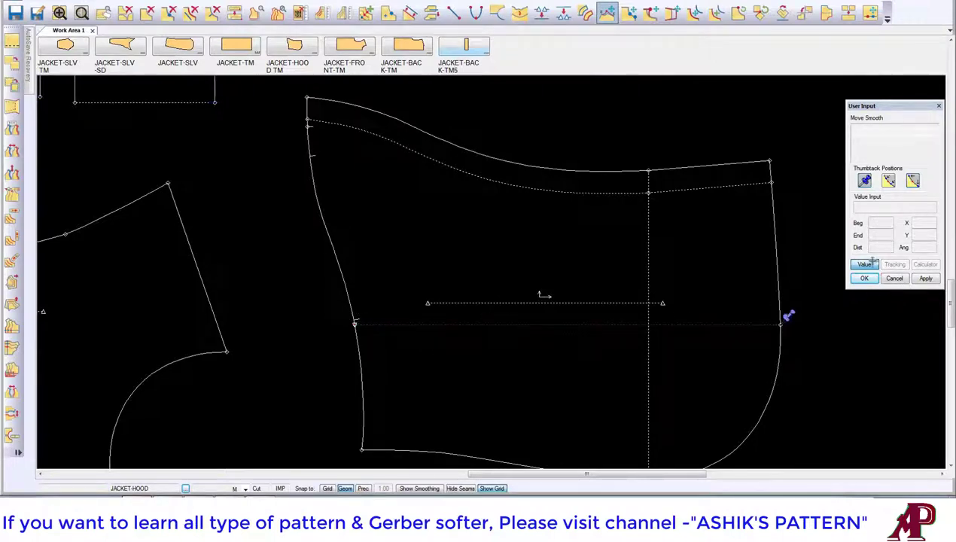
{"action": "left_click", "coordinate": [784, 319]}
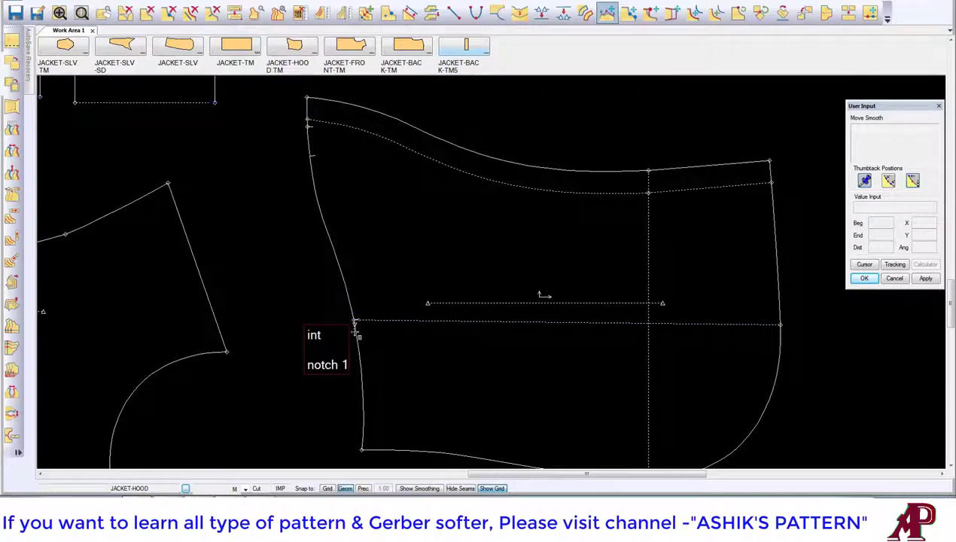
{"action": "right_click", "coordinate": [380, 283]}
{"action": "left_click", "coordinate": [399, 250]}
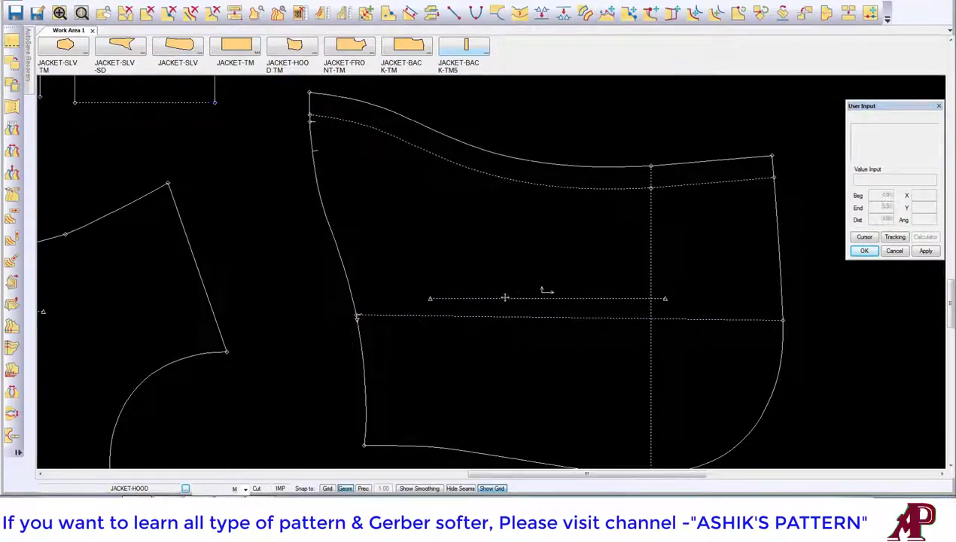
{"action": "scroll", "coordinate": [391, 316], "scroll_direction": "down", "scroll_amount": 3}
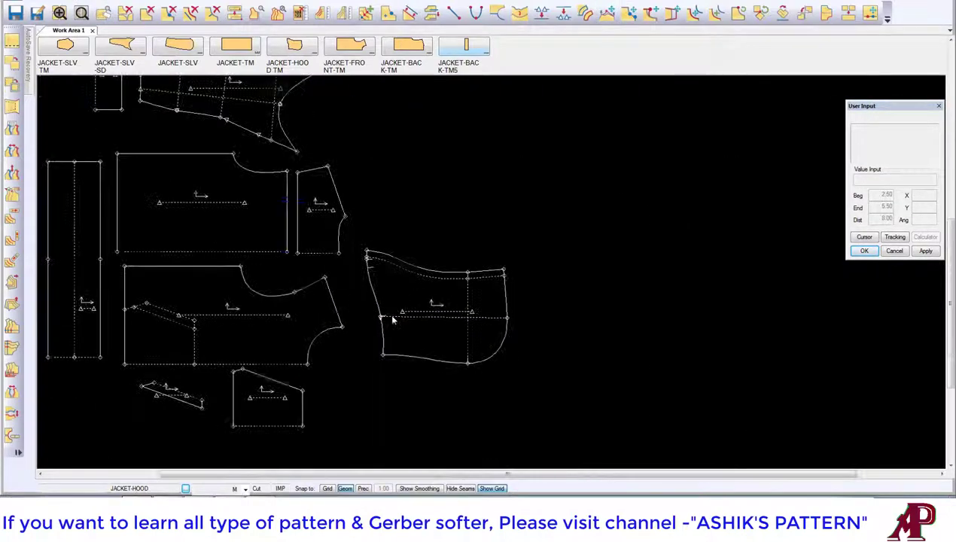
Move the small cuff piece in beside the other hoodie pieces and refit the view
{"action": "left_click", "coordinate": [82, 16]}
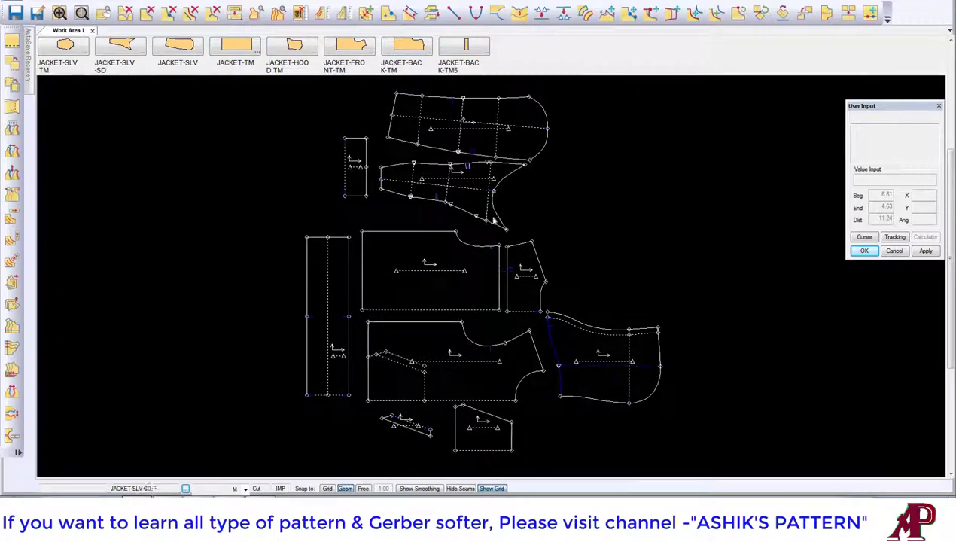
{"action": "left_click", "coordinate": [343, 143]}
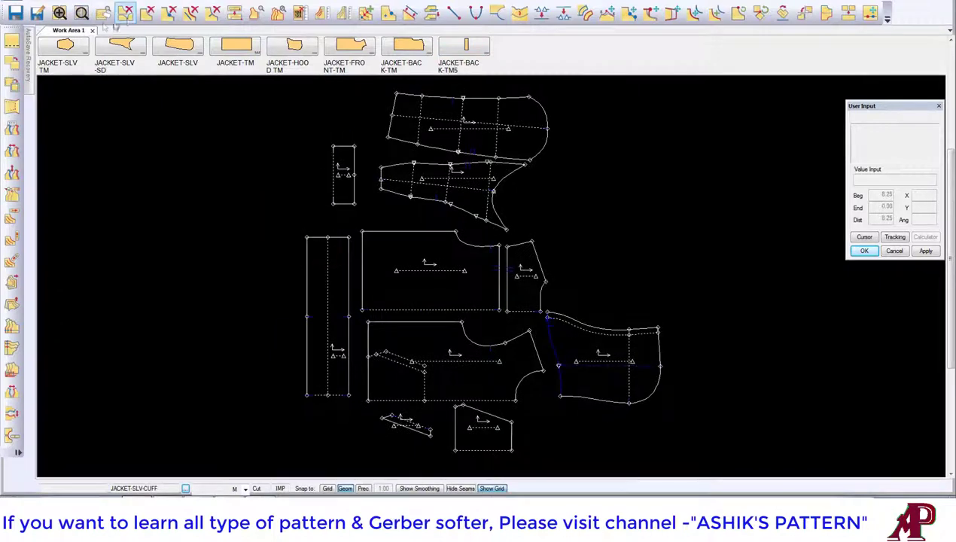
{"action": "left_click", "coordinate": [81, 14]}
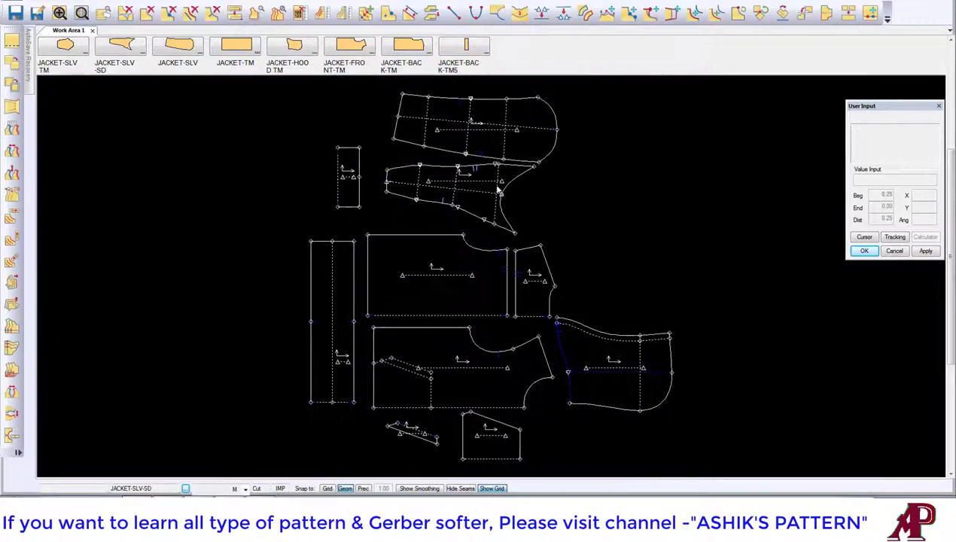
{"action": "left_click", "coordinate": [55, 3]}
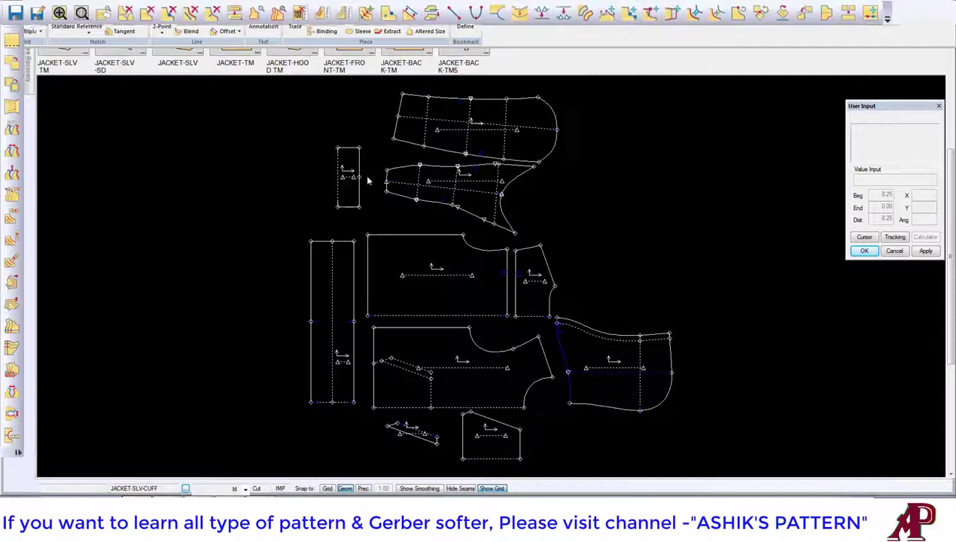
Nudge the small rectangle, waistband, back, hood and back yoke pieces into an even layout, then fit the view
{"action": "left_click_drag", "start_coordinate": [356, 181], "coordinate": [357, 177]}
{"action": "left_click_drag", "start_coordinate": [346, 257], "coordinate": [349, 268]}
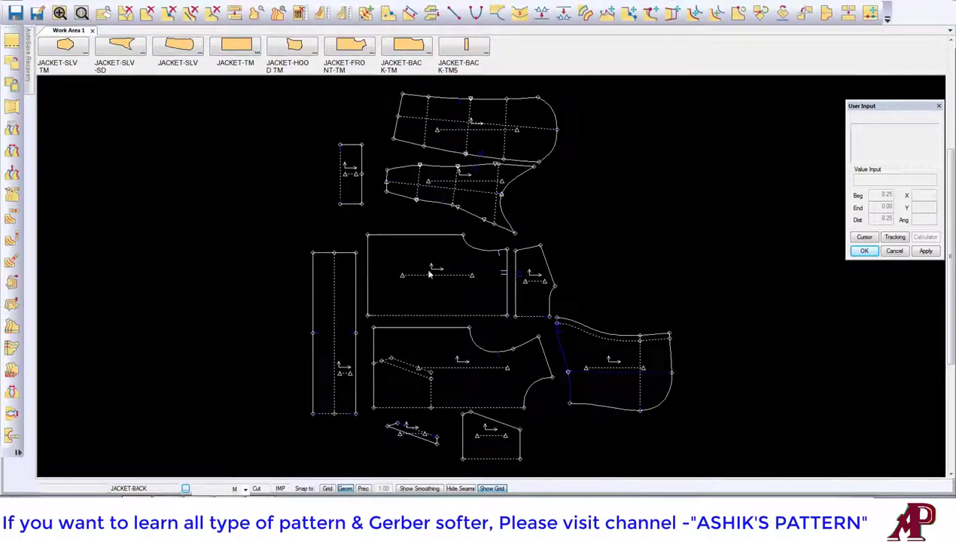
{"action": "mouse_move", "coordinate": [530, 280]}
{"action": "left_mouse_down"}
{"action": "mouse_move", "coordinate": [540, 269]}
{"action": "mouse_move", "coordinate": [499, 278]}
{"action": "left_mouse_up"}
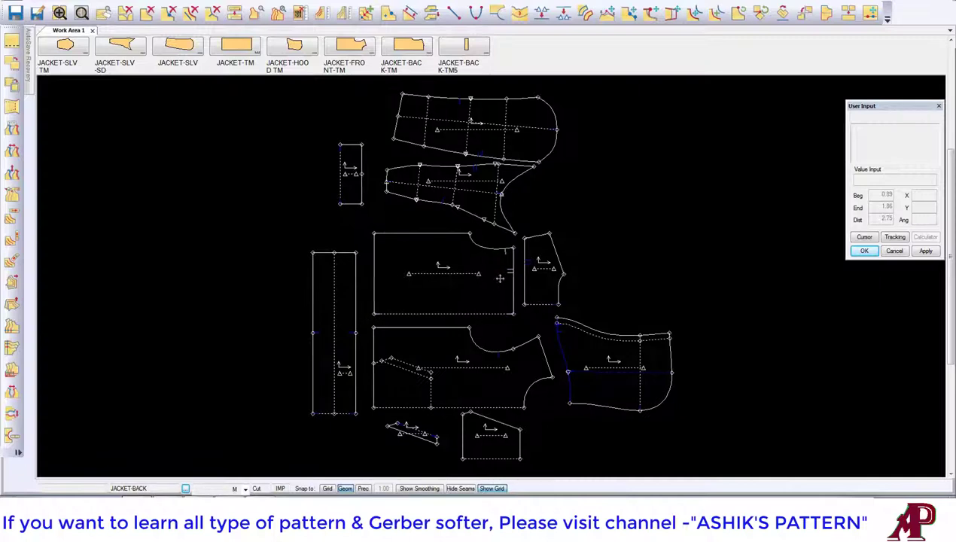
{"action": "left_click_drag", "start_coordinate": [572, 331], "coordinate": [579, 345]}
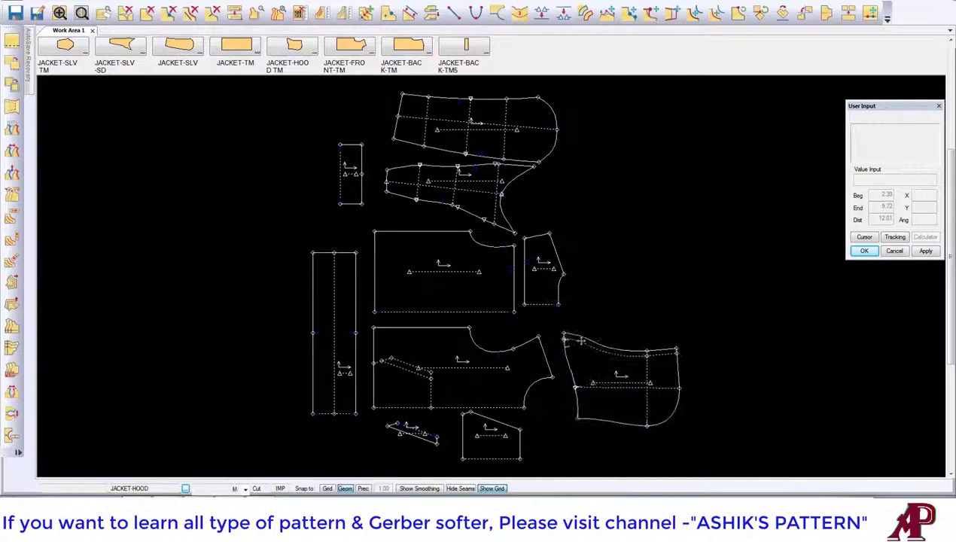
{"action": "left_click_drag", "start_coordinate": [555, 280], "coordinate": [555, 293]}
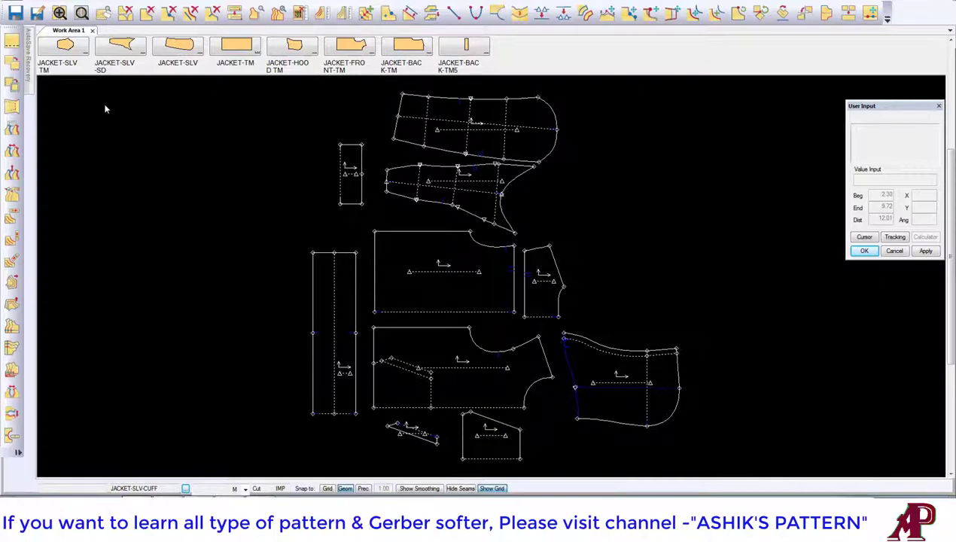
{"action": "left_click", "coordinate": [82, 12]}
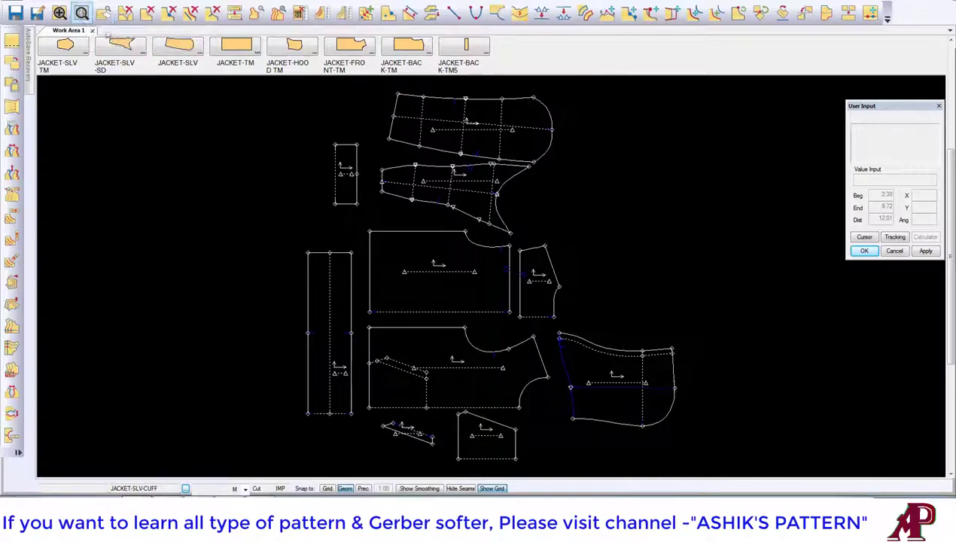